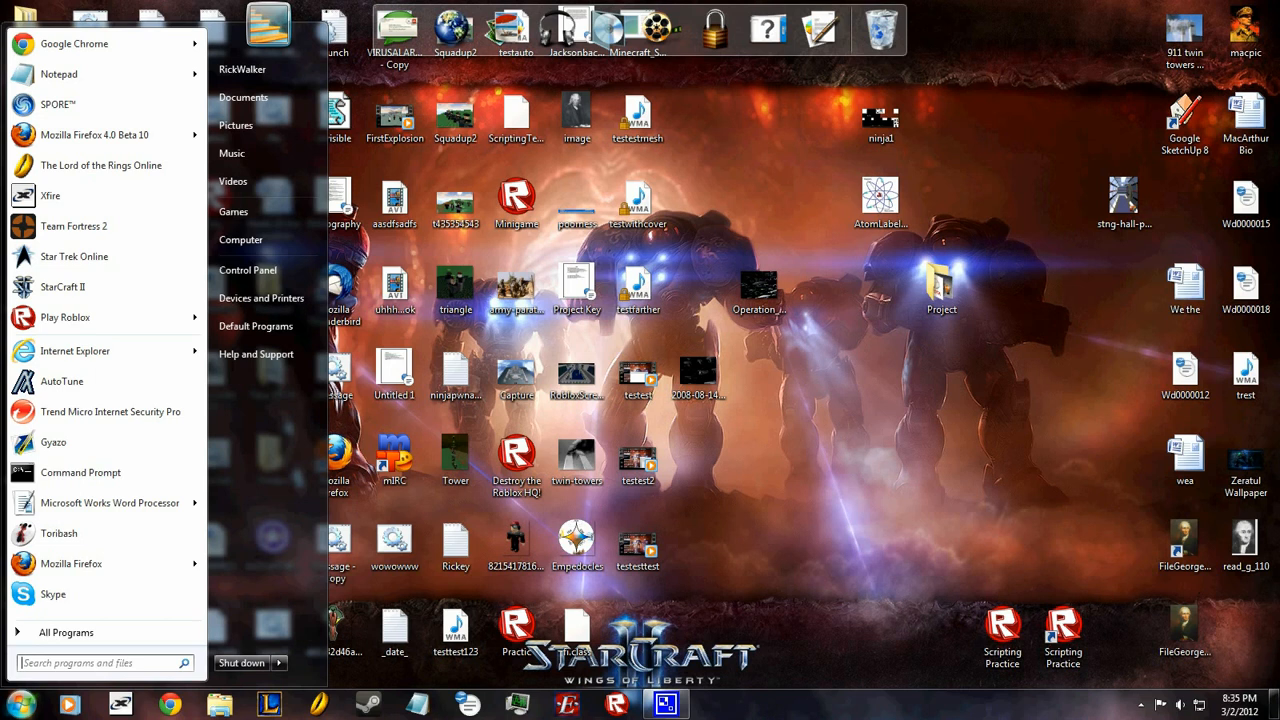
Step: Find and launch Roblox Studio
type("roblox")
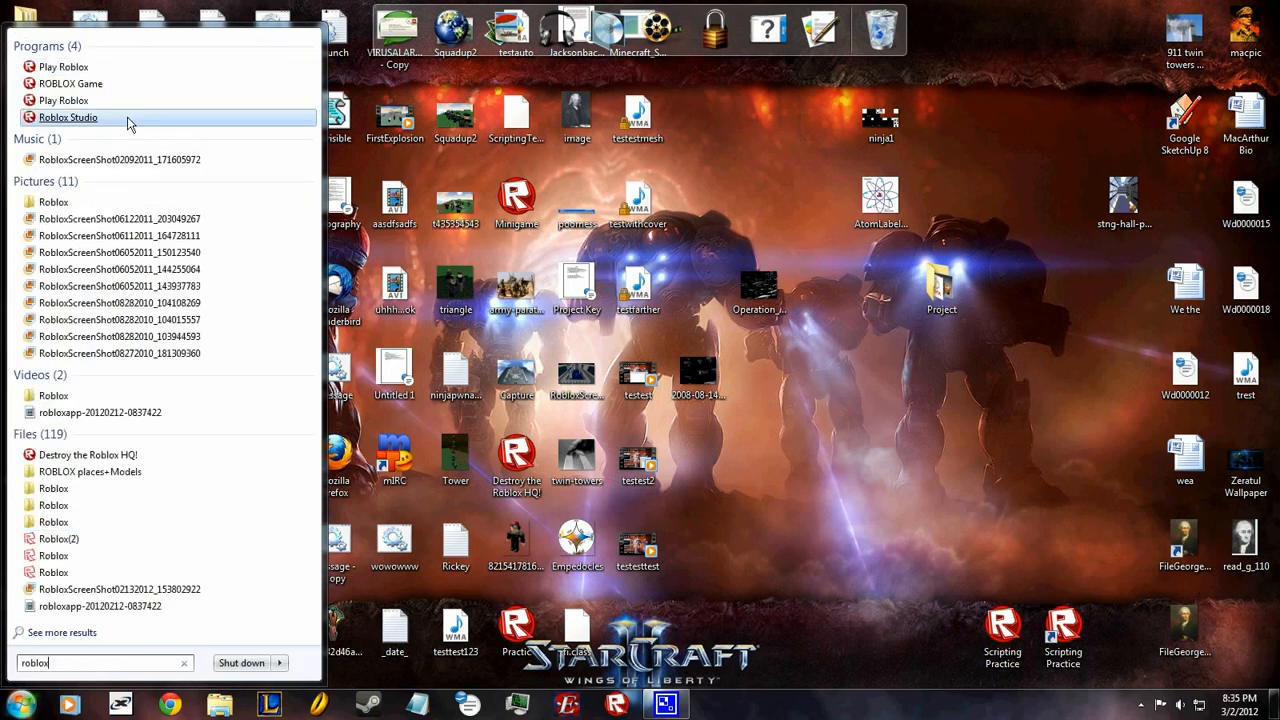
left_click(128, 118)
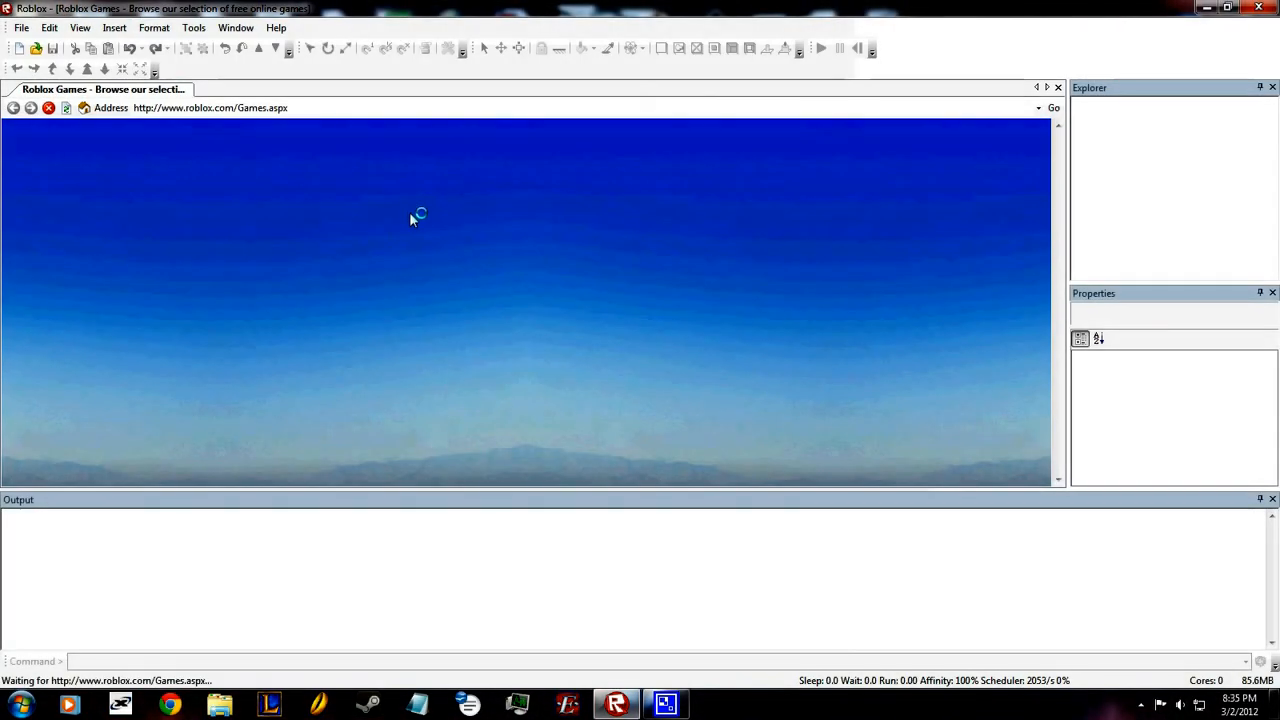
Step: Create a new place and close the Roblox Games browser page
left_click(22, 28)
left_click(38, 45)
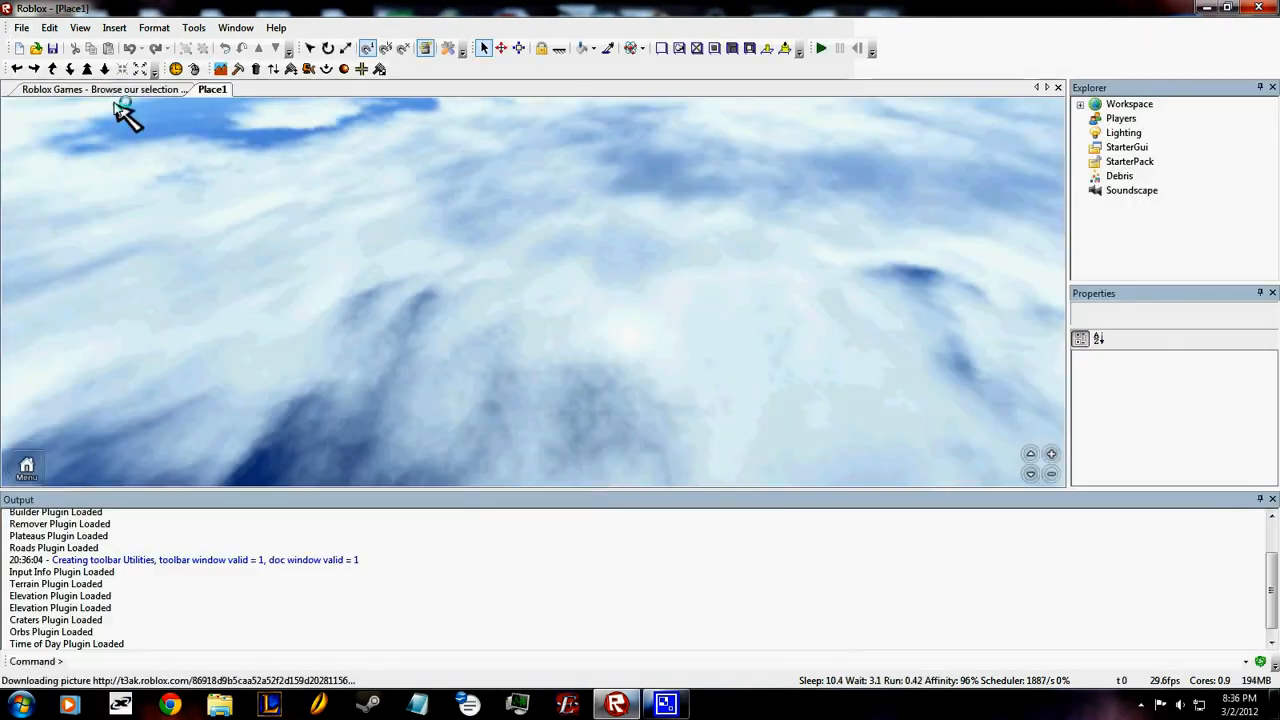
left_click(110, 89)
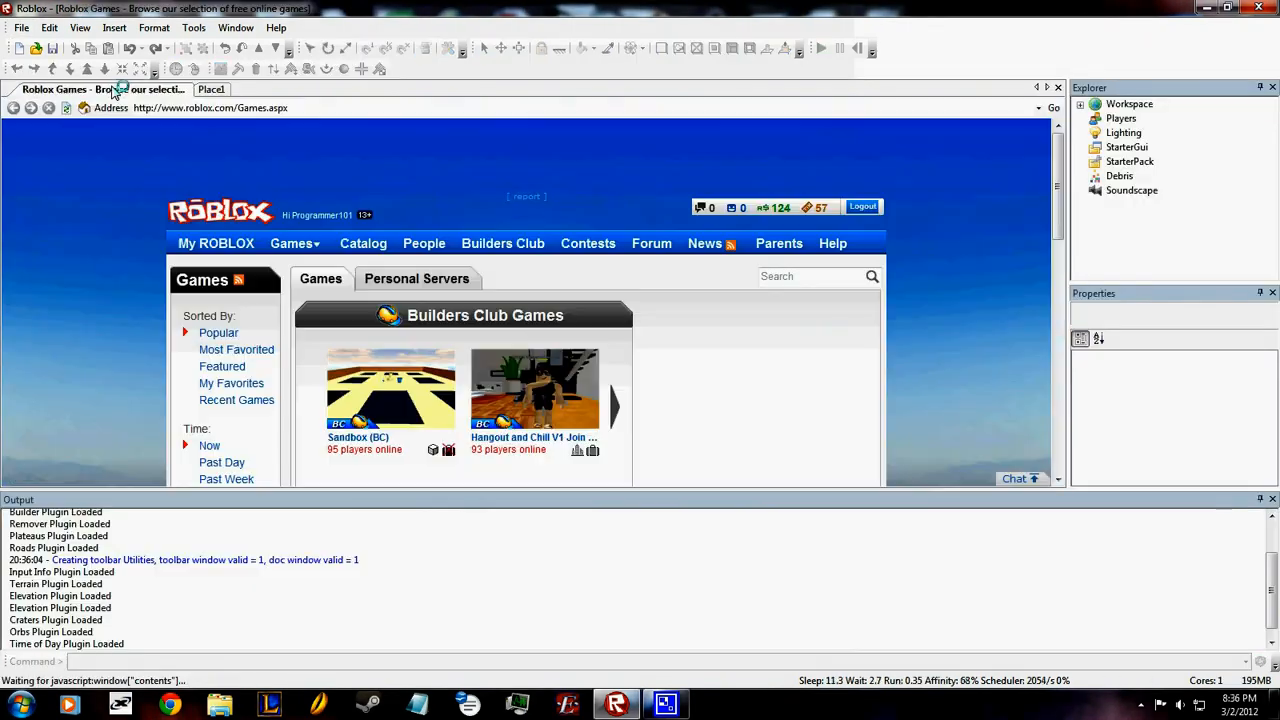
left_click(1058, 88)
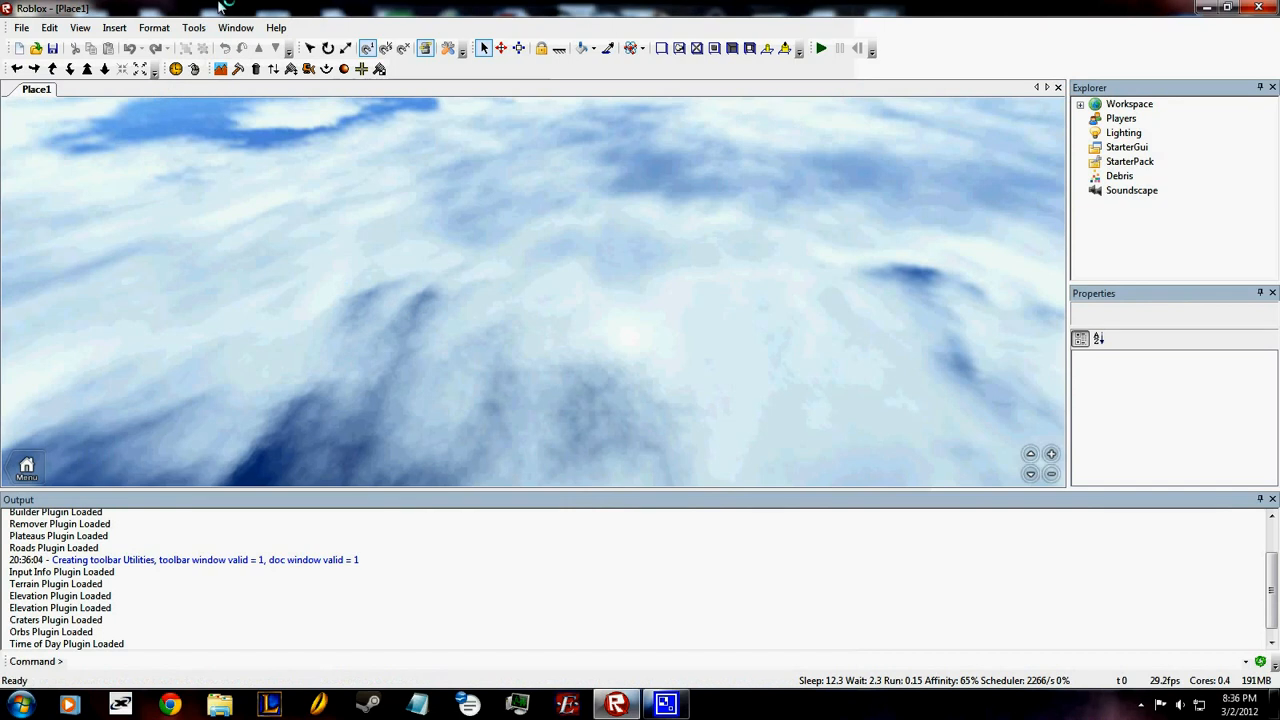
Step: Show the Toolbox and insert the flat blue brick from the Bricks set into the empty place
left_click(114, 28)
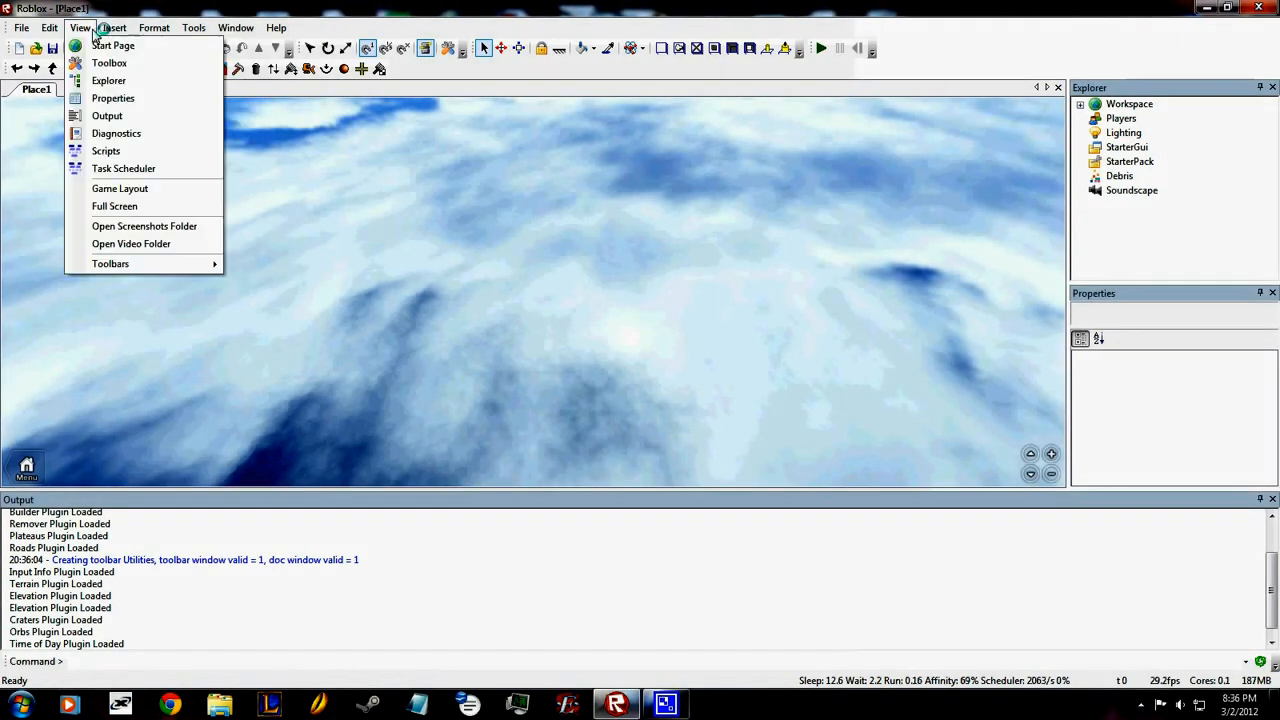
mouse_move(80, 28)
left_click(105, 63)
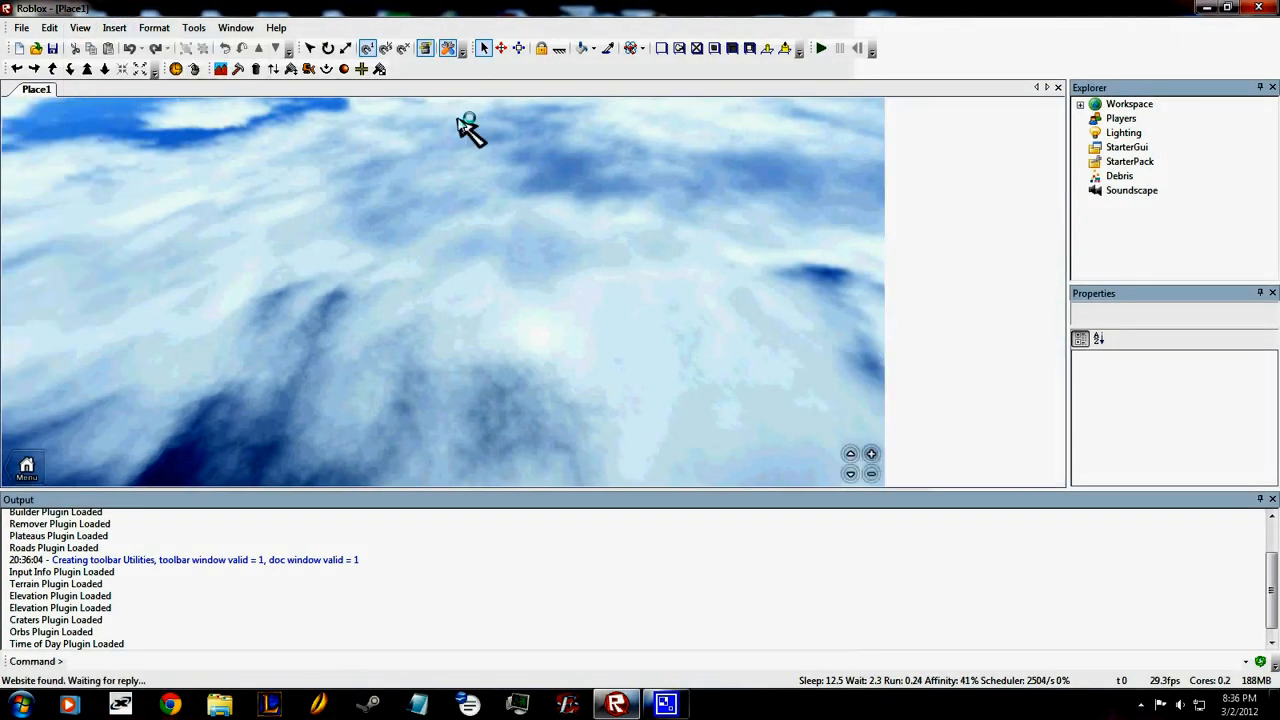
left_click(930, 143)
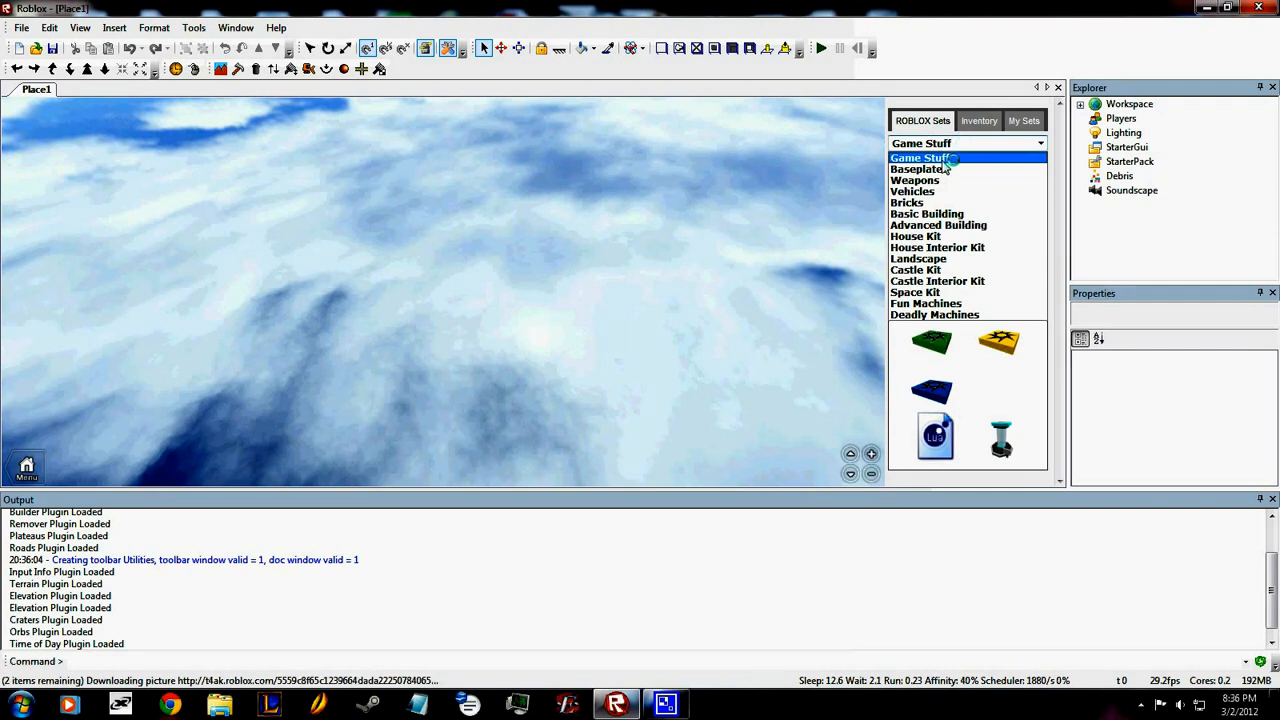
left_click(928, 171)
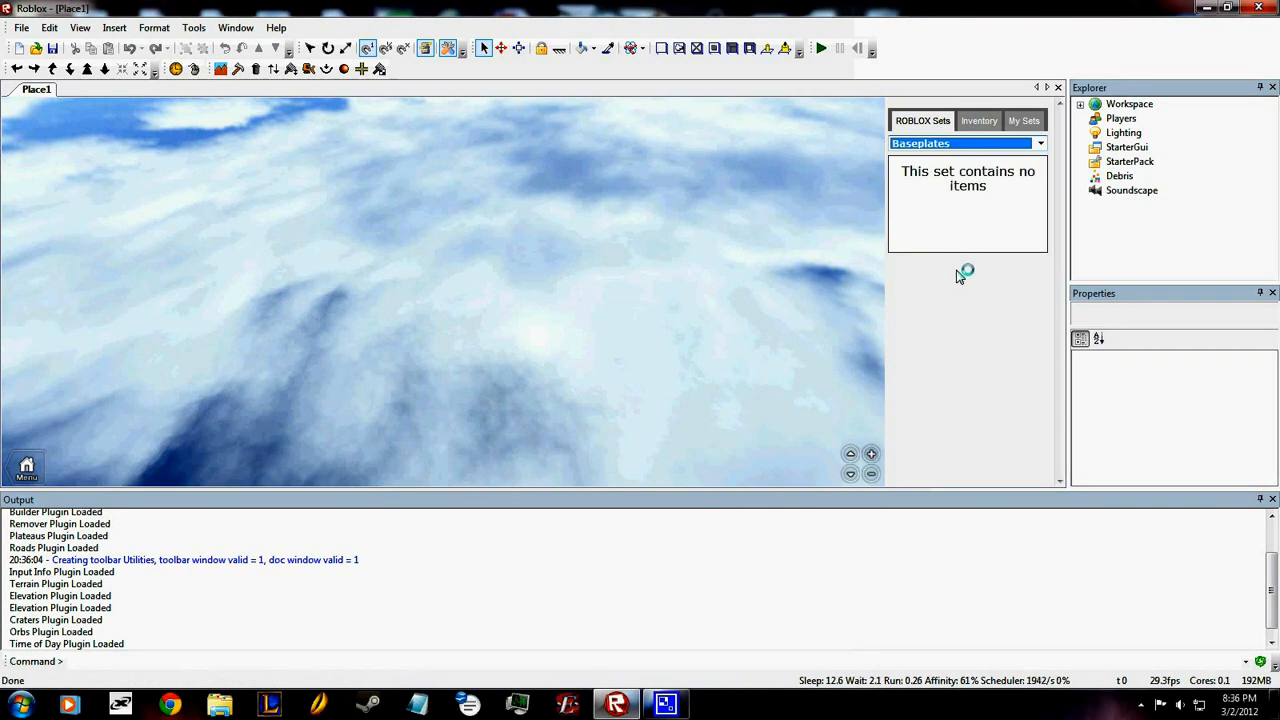
left_click(992, 146)
left_click(955, 215)
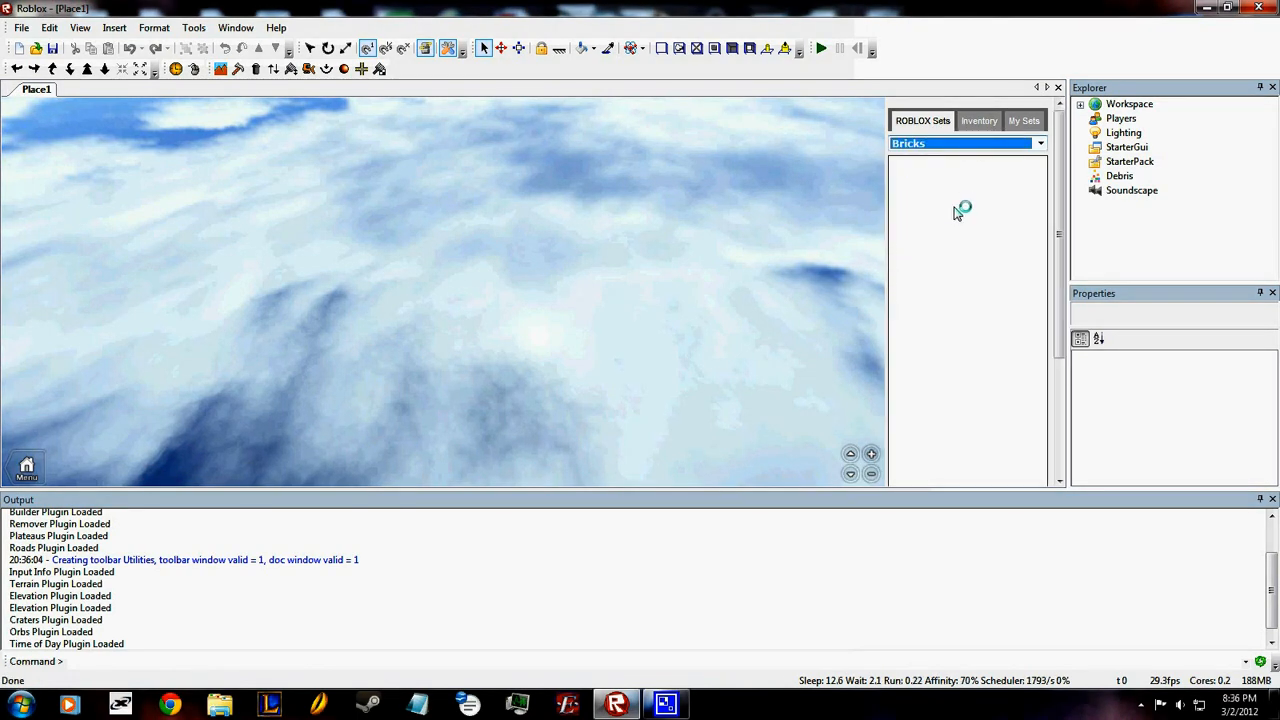
scroll(1027, 250, "down", 3)
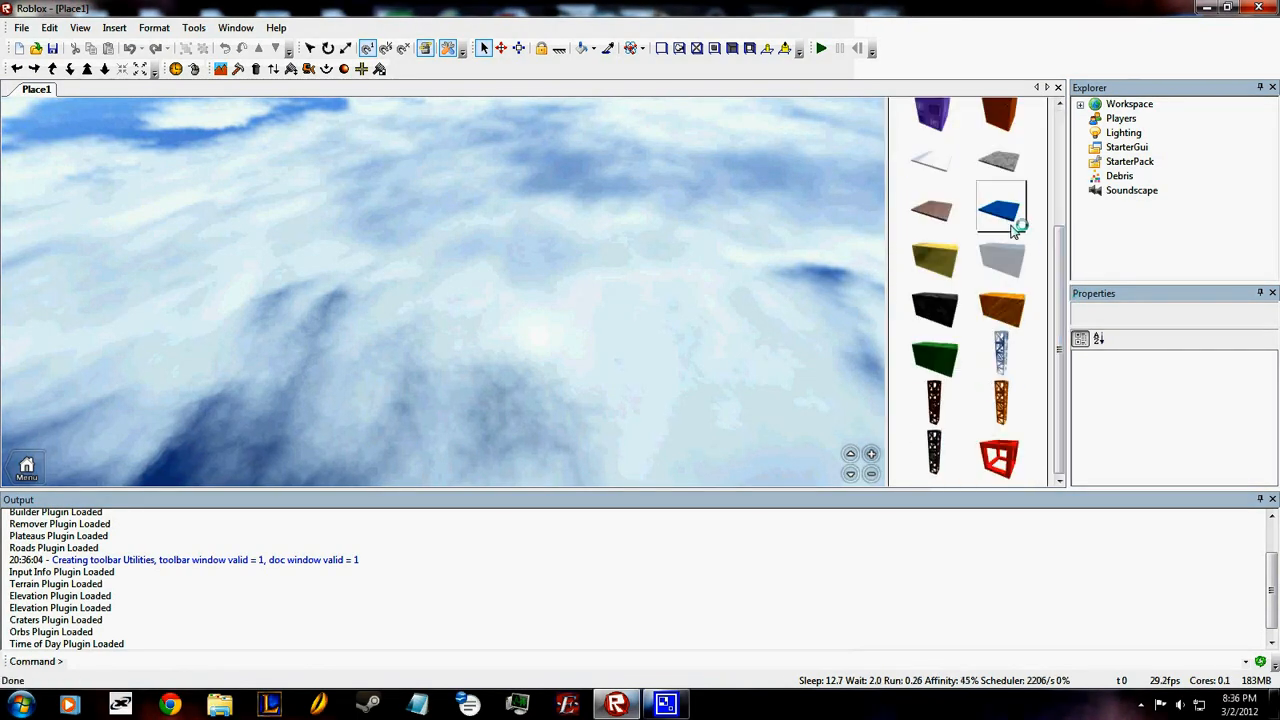
left_click_drag(1015, 229, 441, 293)
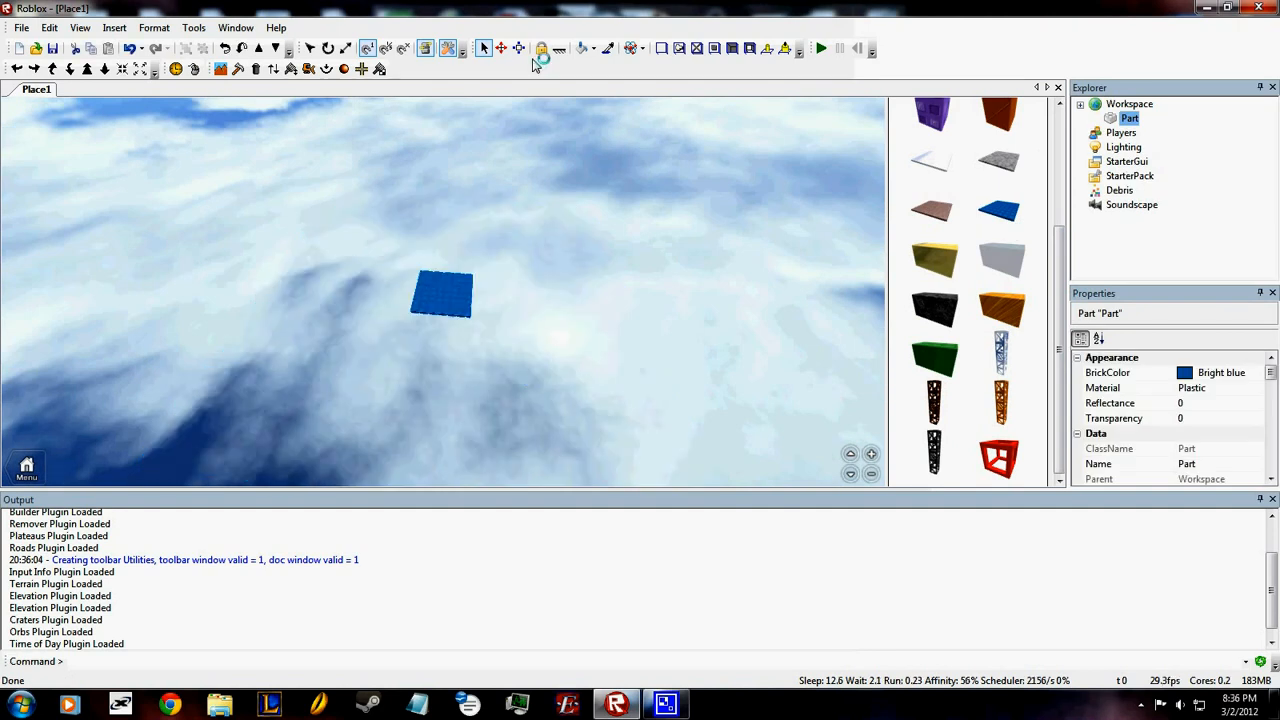
Step: Stretch the blue brick along its sides with the Resize tool to form a large baseplate
left_click(518, 48)
scroll(514, 214, "up", 3)
left_click_drag(455, 237, 684, 262)
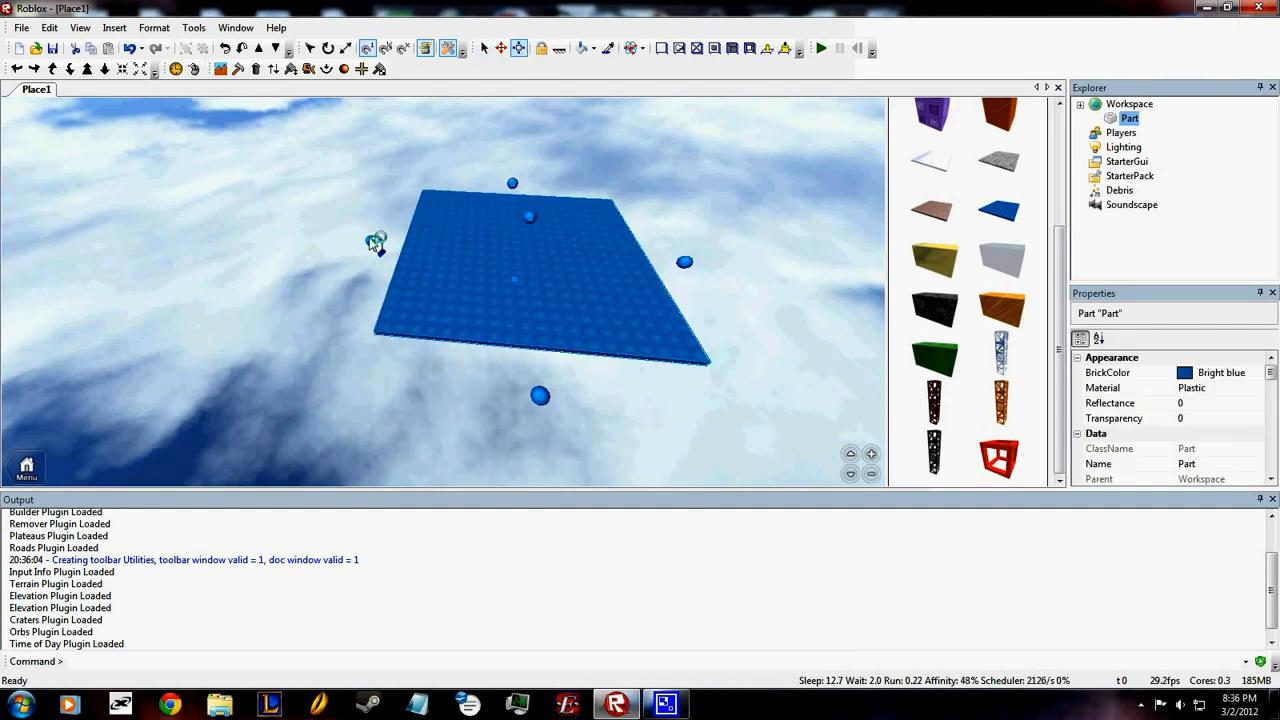
left_click_drag(371, 240, 222, 230)
right_click_drag(411, 388, 290, 440)
left_click_drag(355, 242, 122, 205)
scroll(685, 262, "down", 5)
left_click(685, 262)
scroll(634, 329, "up", 5)
right_click_drag(634, 329, 622, 315)
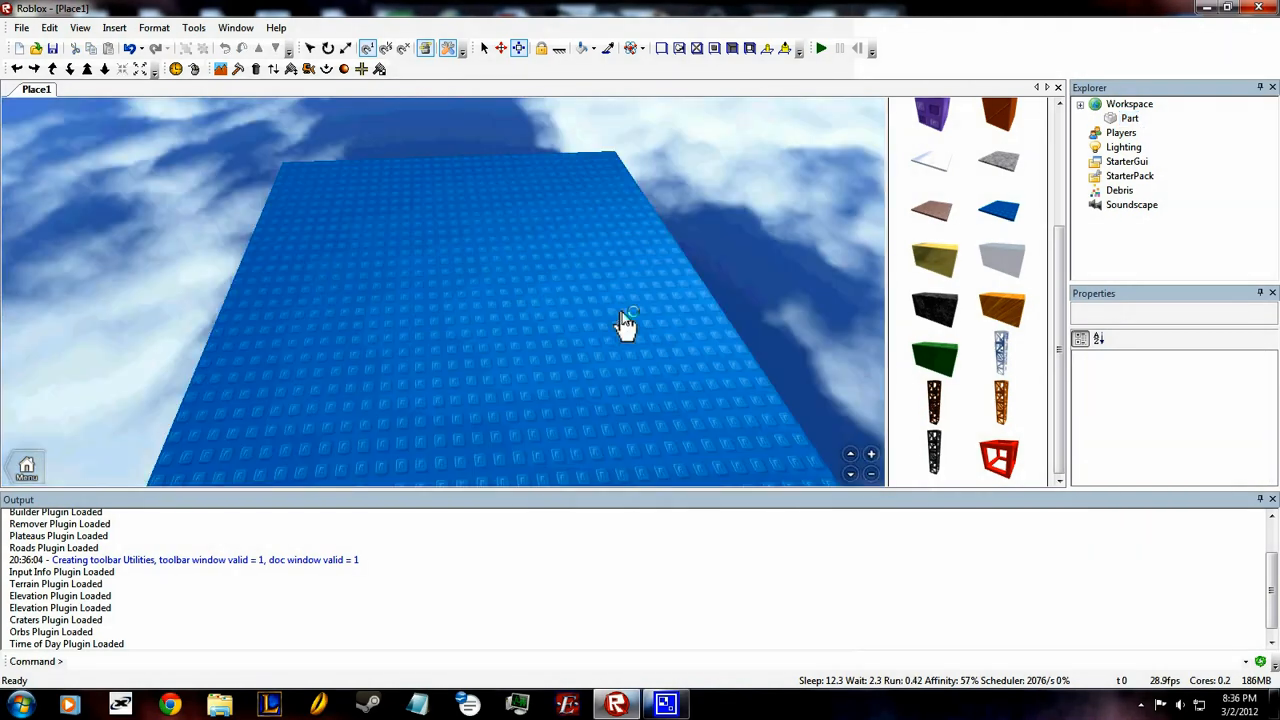
Step: Insert a Green Plastic Brick onto the blue baseplate and stretch it upward to make it taller
scroll(623, 320, "up", 1)
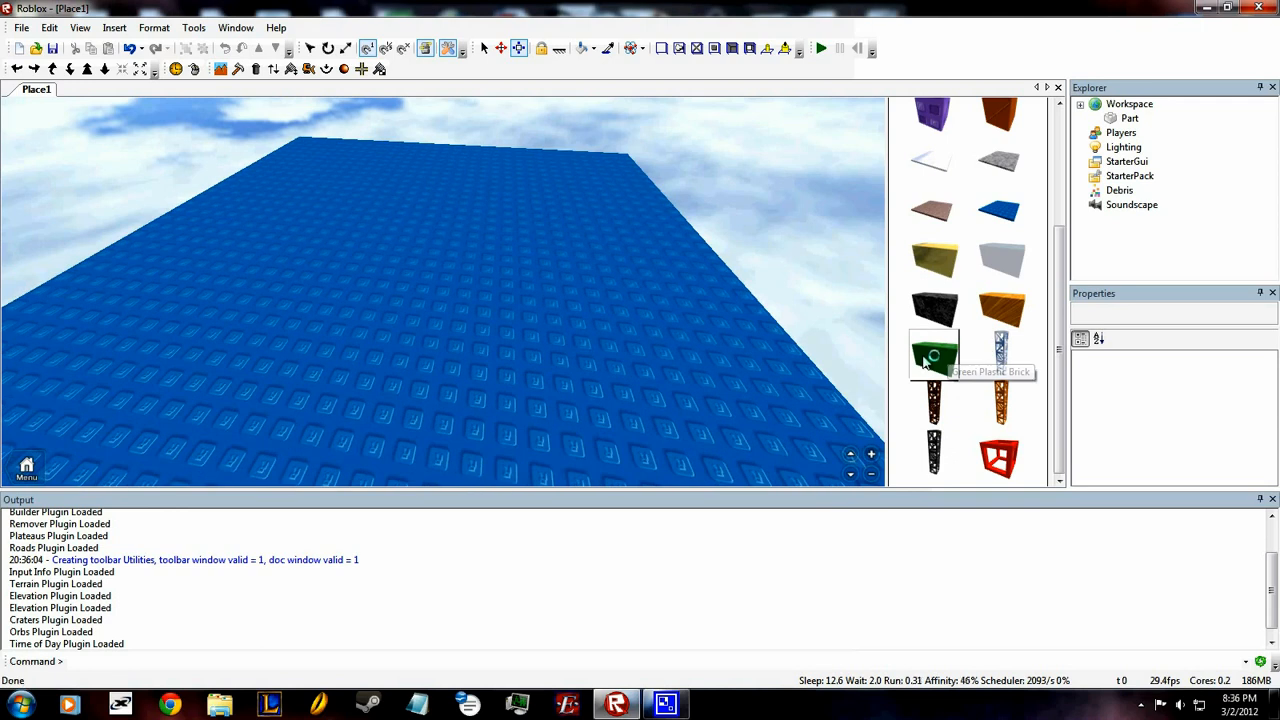
left_click(927, 358)
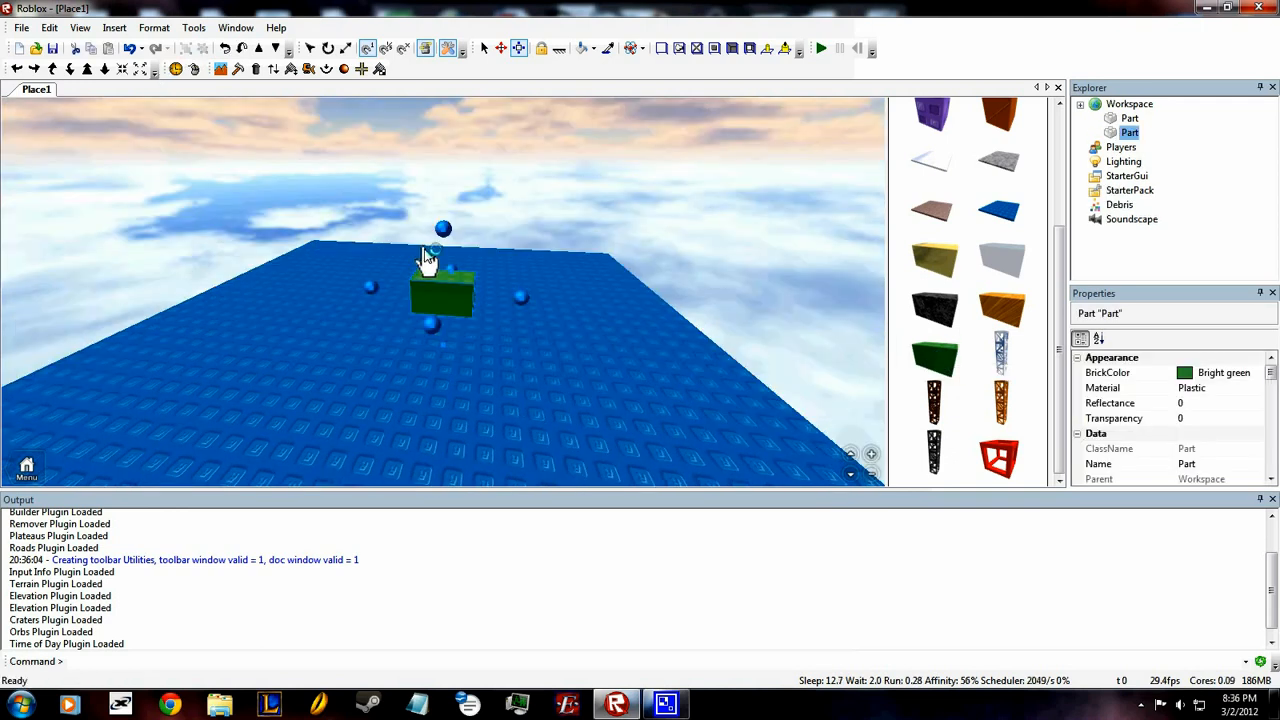
scroll(490, 290, "up", 1)
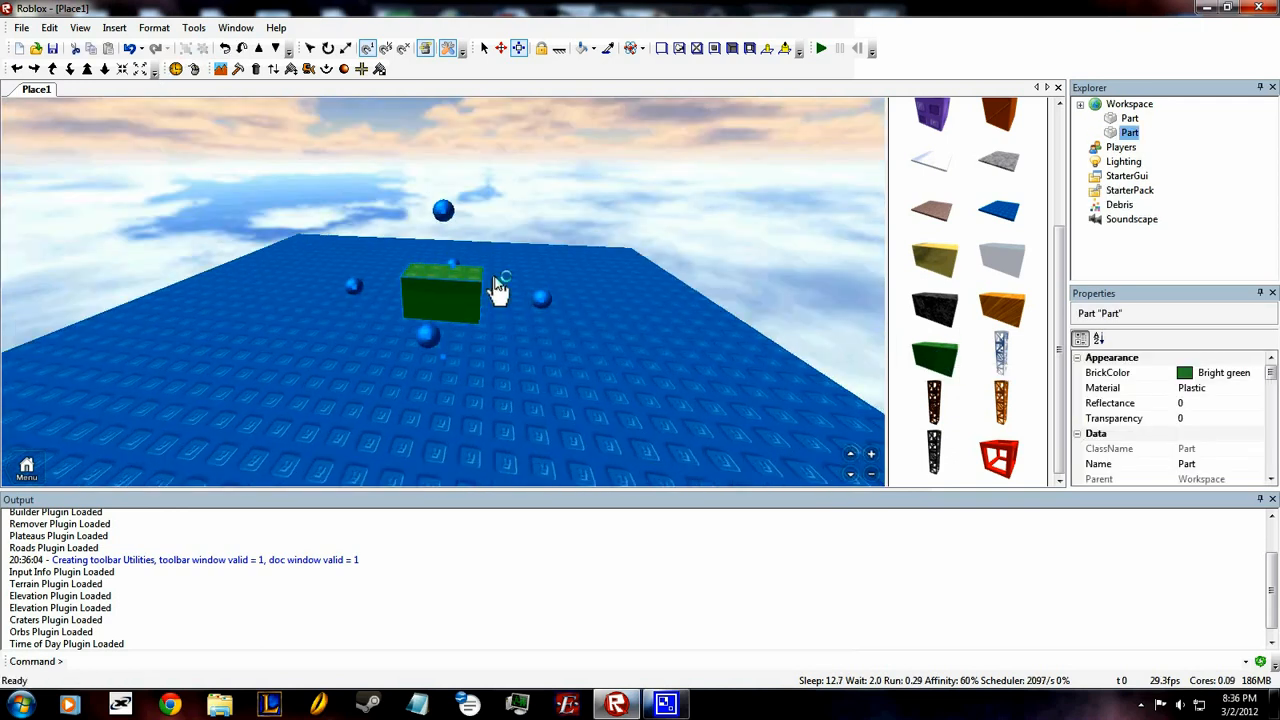
scroll(490, 293, "up", 1)
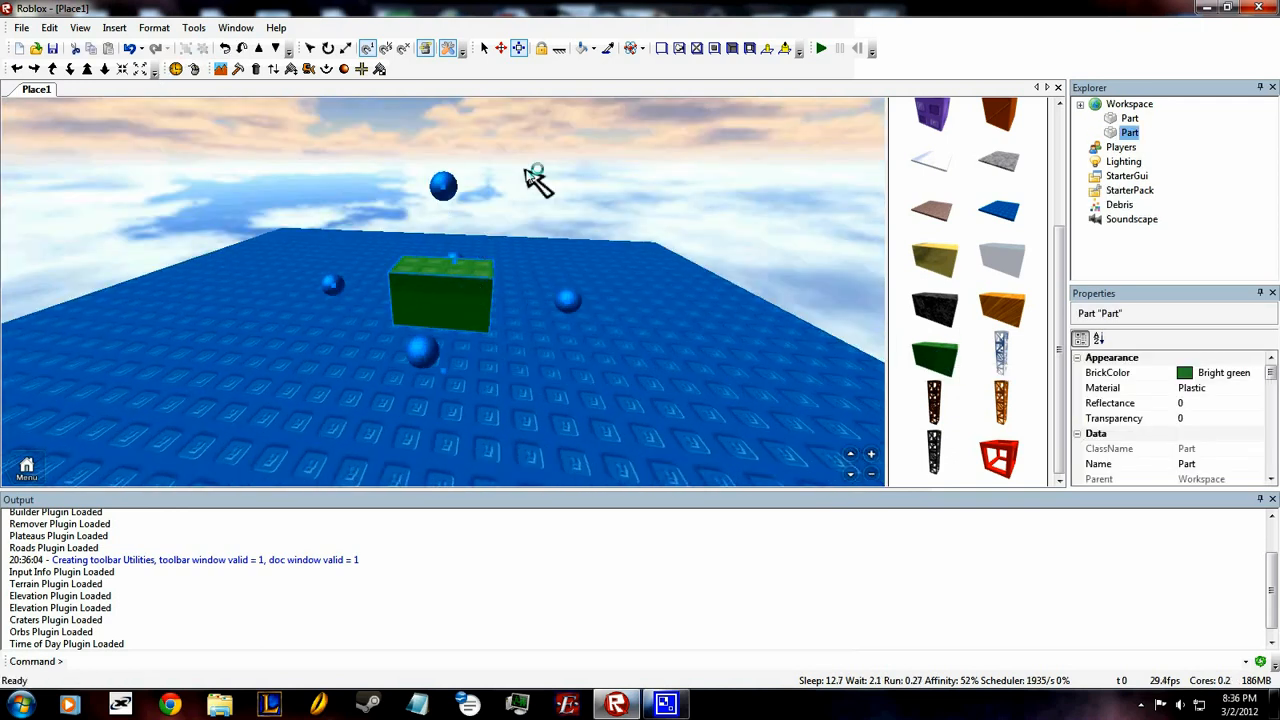
right_click_drag(537, 180, 556, 197)
left_click_drag(450, 183, 463, 133)
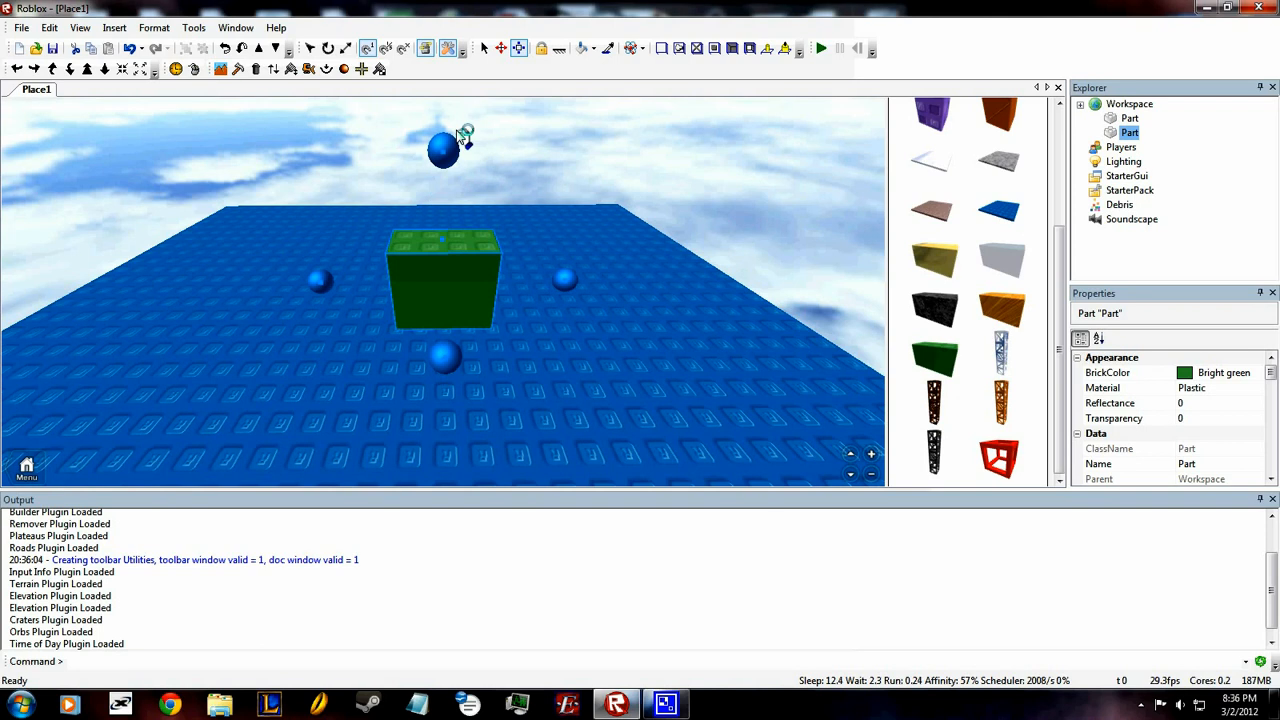
scroll(1054, 277, "up", 5)
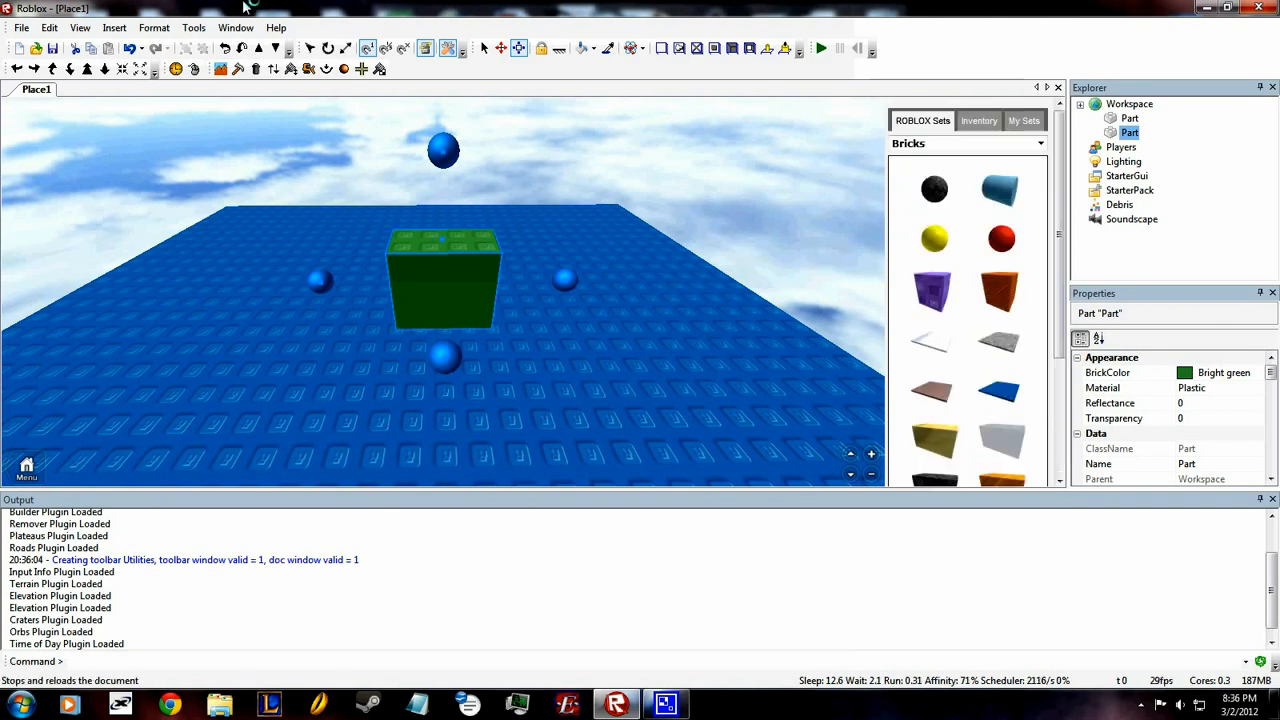
Step: Examine the green brick on the baseplate from above, from low angles and close up
left_click(188, 28)
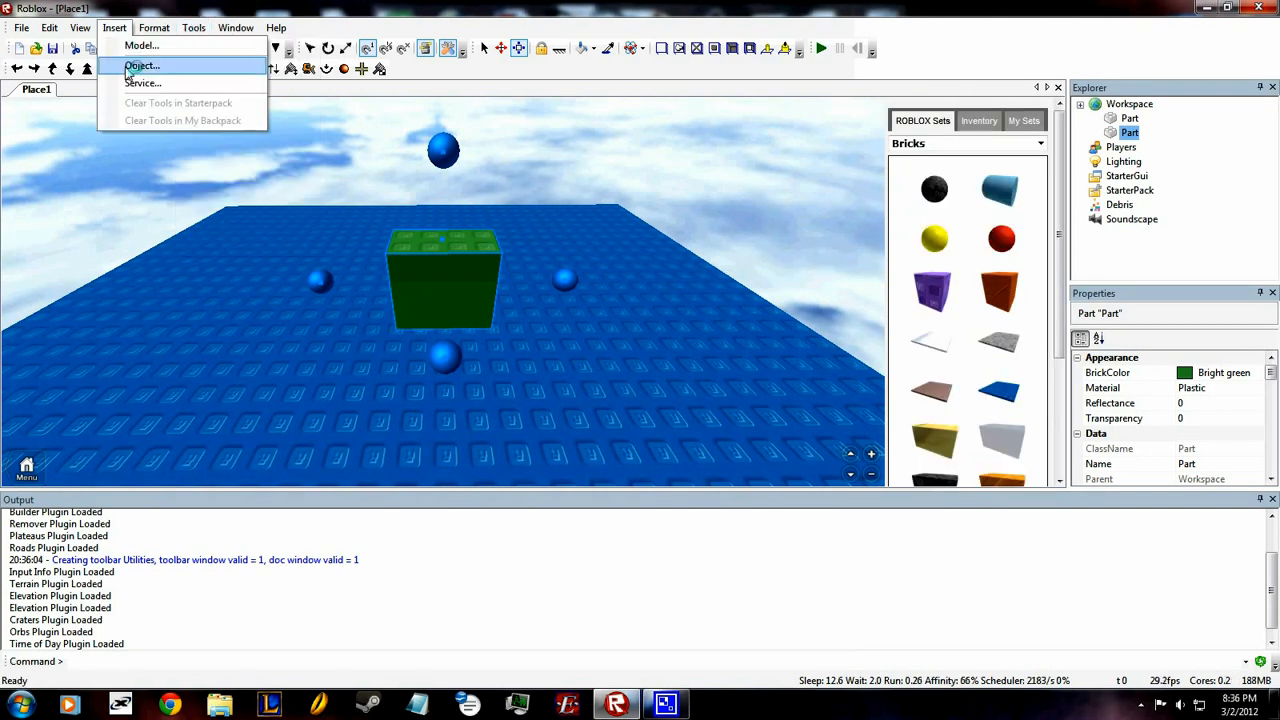
left_click(343, 163)
left_click(441, 253)
right_click_drag(571, 286, 570, 282)
left_click(609, 180)
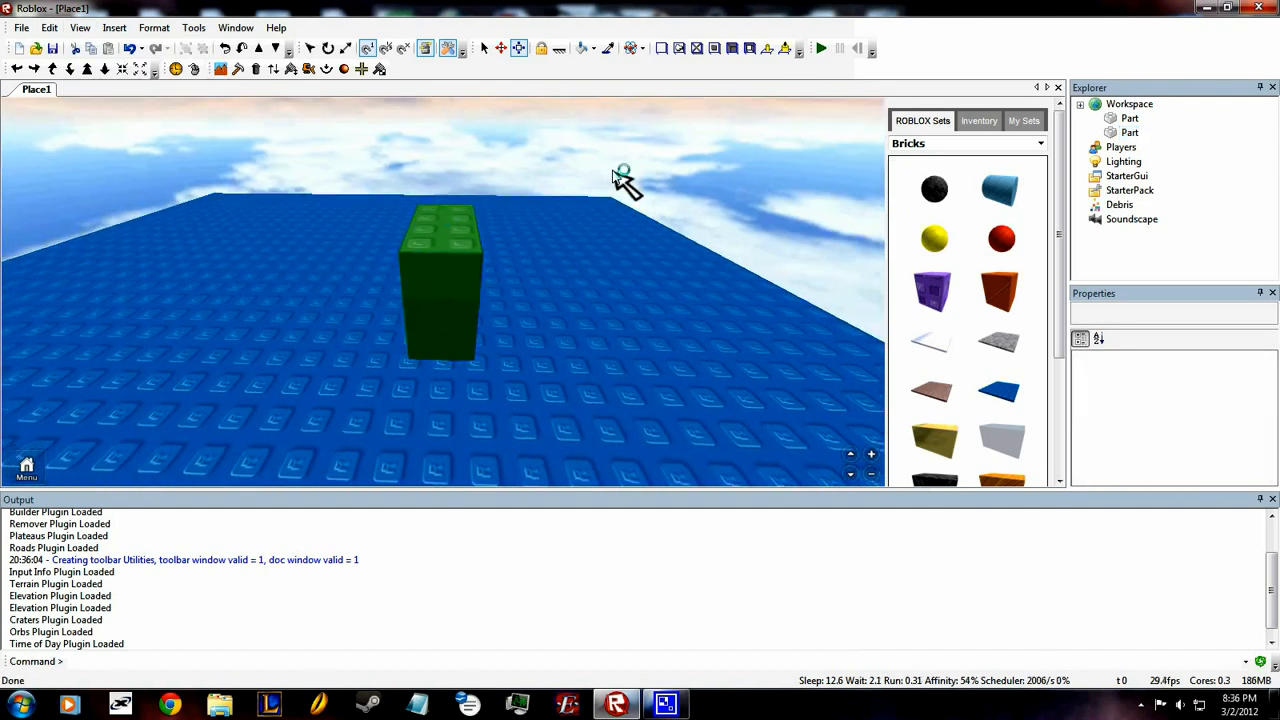
right_click_drag(616, 177, 620, 180)
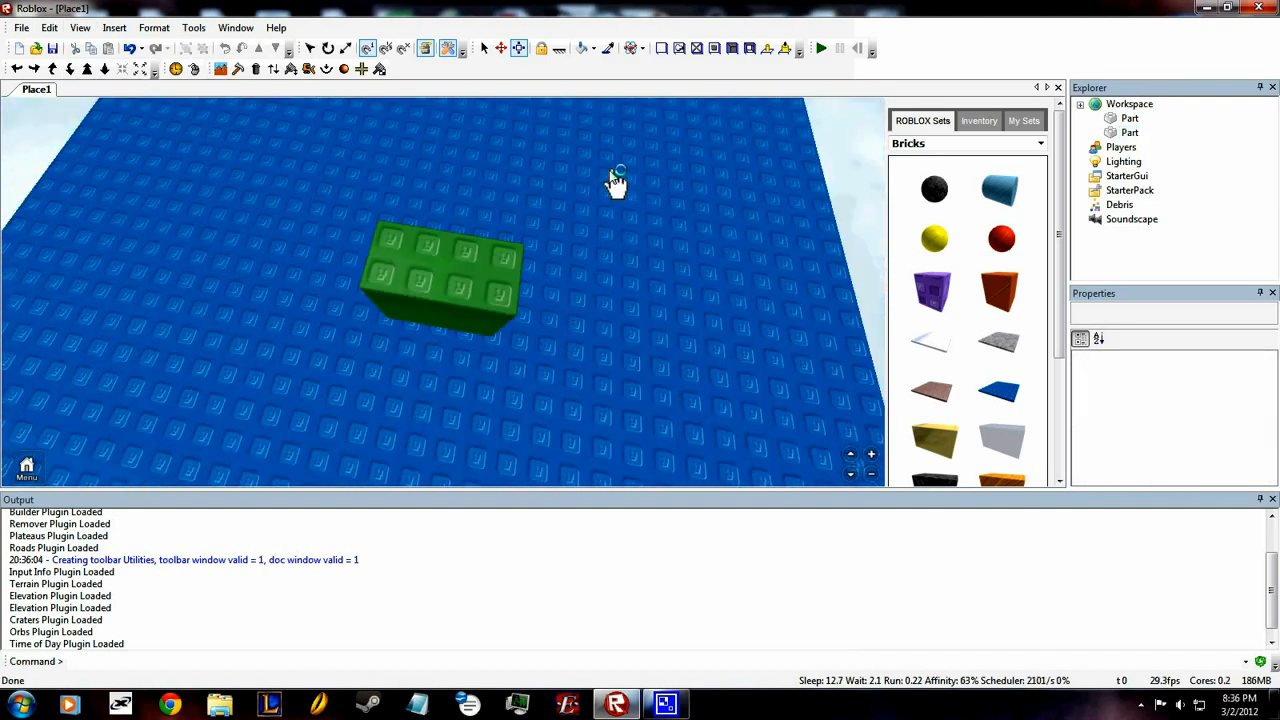
left_click(495, 290)
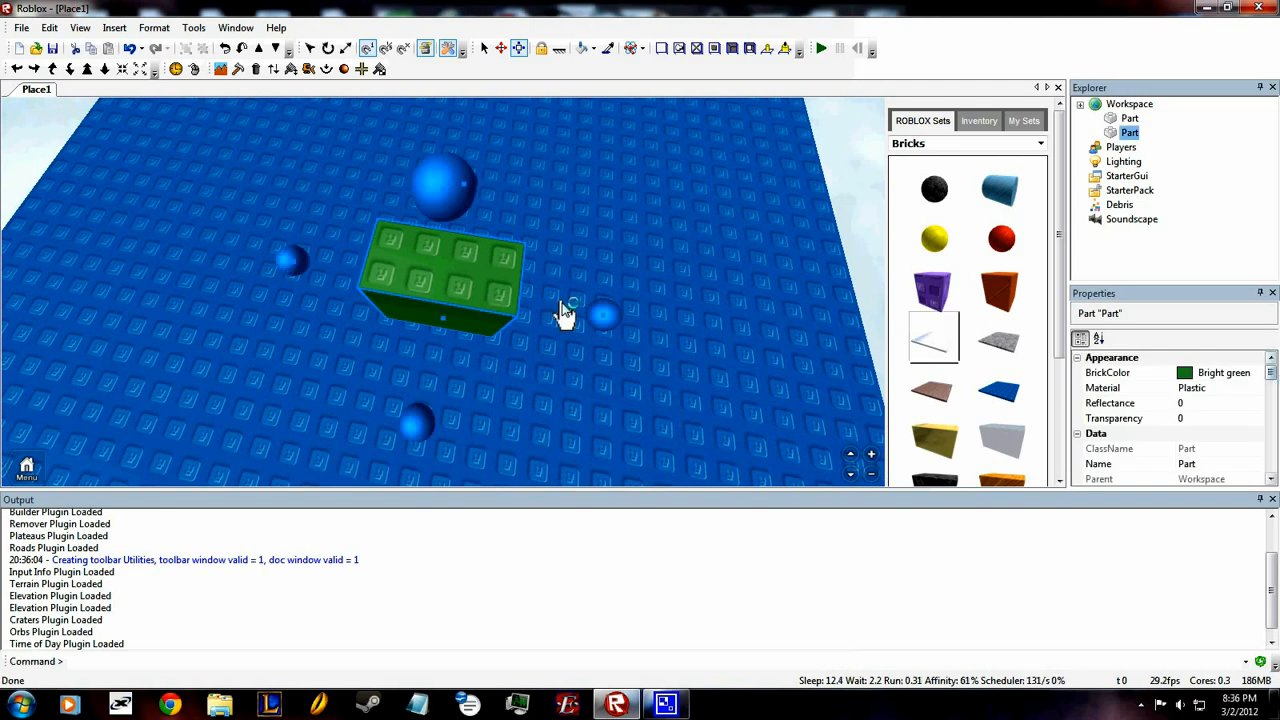
left_click(874, 174)
right_click_drag(713, 212, 710, 214)
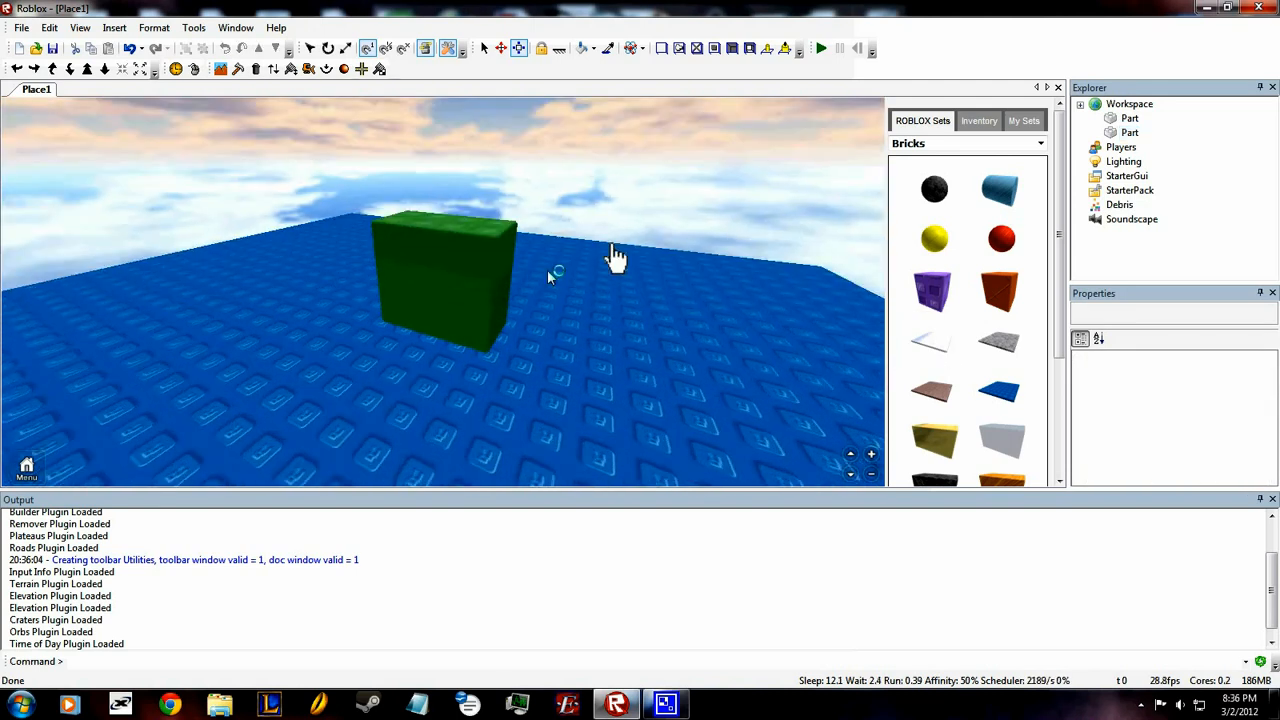
left_click(485, 295)
right_click_drag(614, 243, 507, 228)
left_click(492, 188)
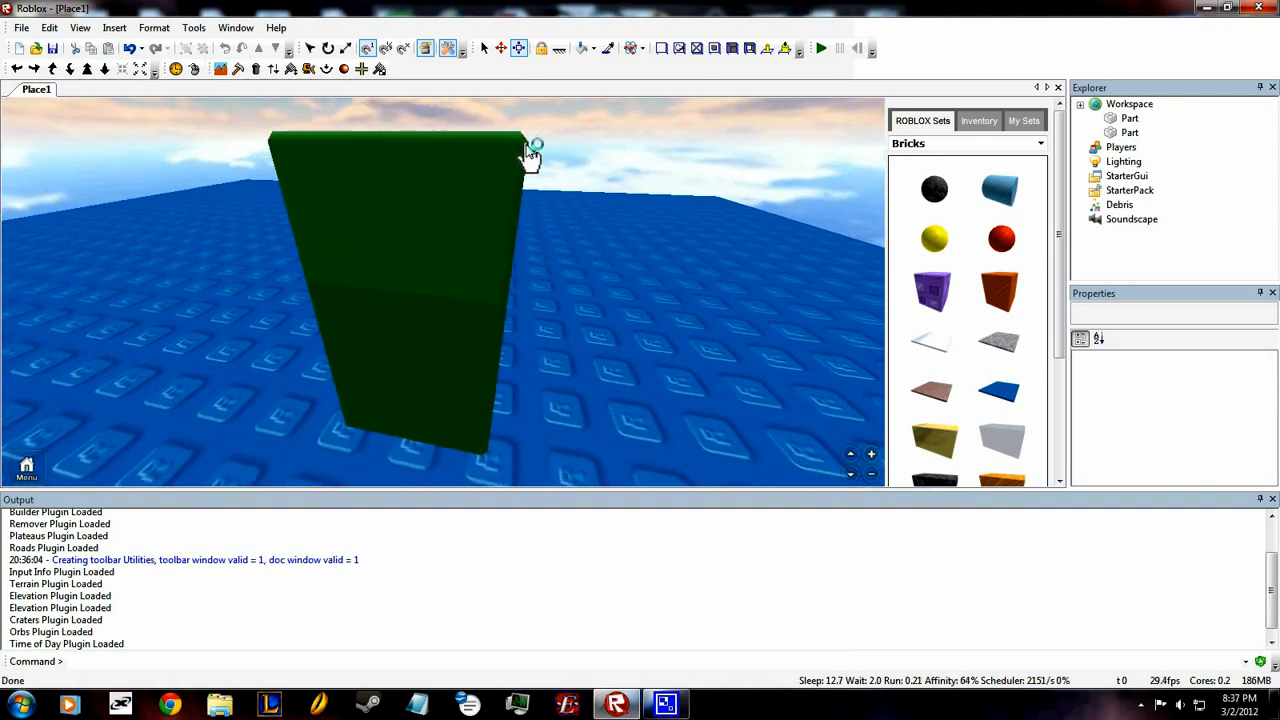
right_click_drag(530, 155, 432, 220)
Step: Duplicate the green brick twice, stacking the copies on top of it as a three-brick tower
left_click(478, 245)
scroll(478, 247, "down", 3)
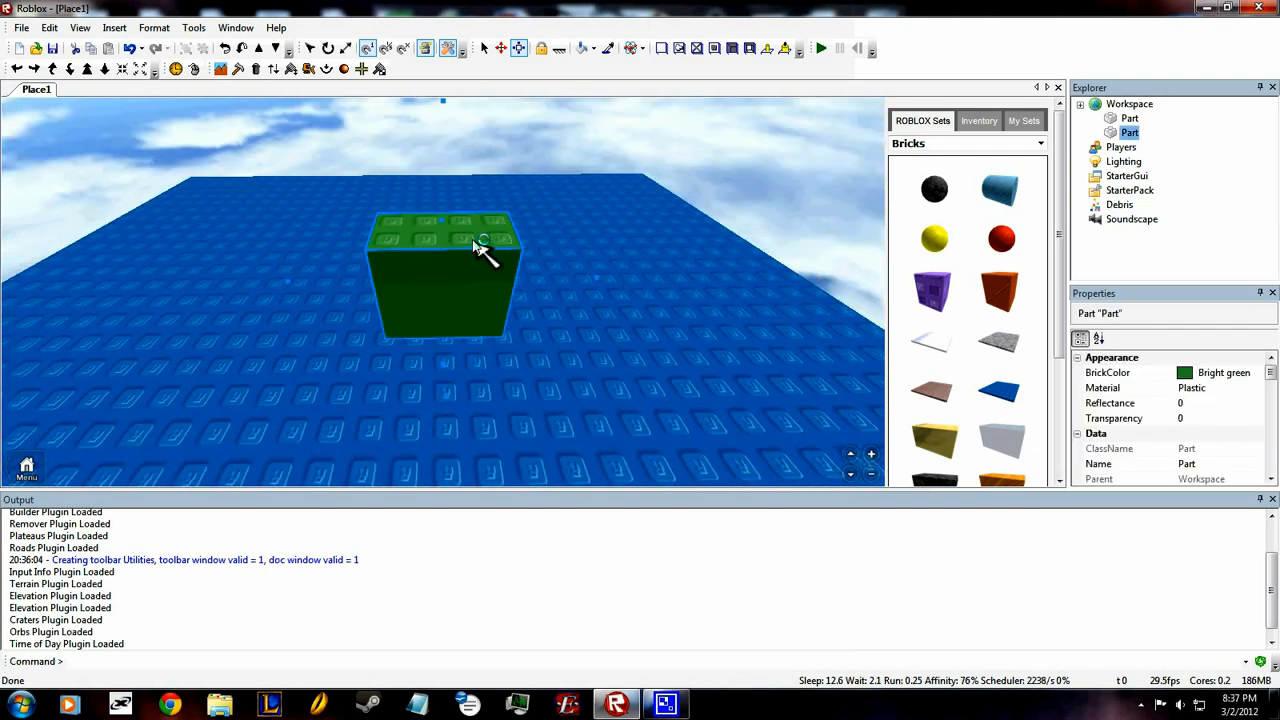
key("ctrl+v")
right_click_drag(517, 269, 520, 270)
scroll(526, 278, "down", 3)
key("ctrl+v")
left_click_drag(437, 157, 443, 217)
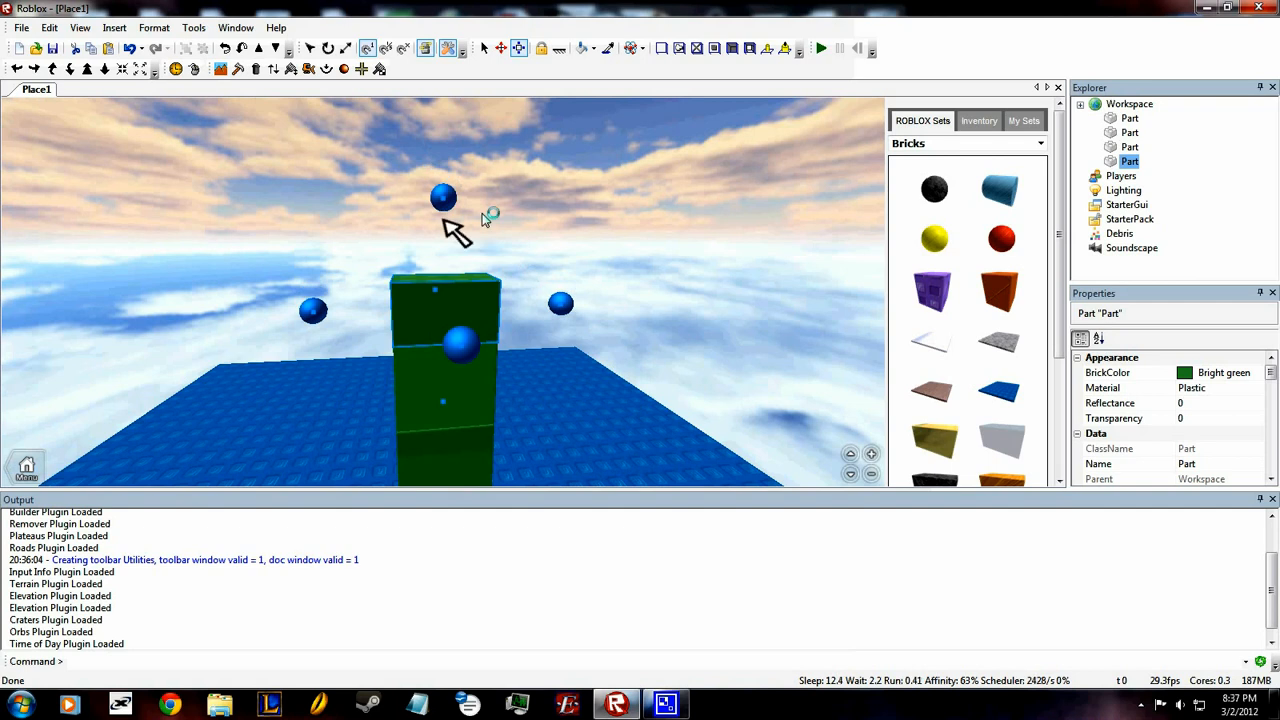
Step: Examine the stacked green tower from different distances and angles
left_click(577, 280)
right_click_drag(577, 280, 577, 278)
scroll(463, 343, "down", 3)
right_click_drag(463, 343, 463, 337)
scroll(463, 343, "down", 3)
scroll(463, 341, "up", 3)
scroll(467, 343, "down", 3)
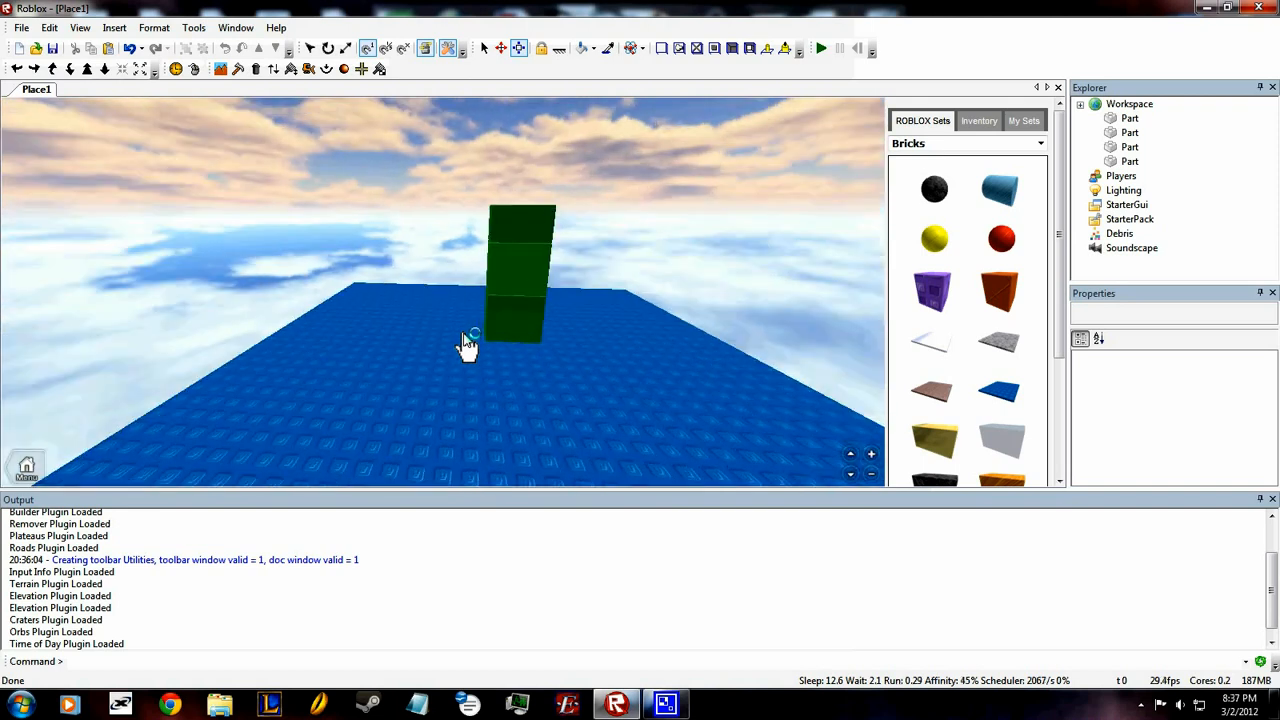
scroll(463, 337, "up", 4)
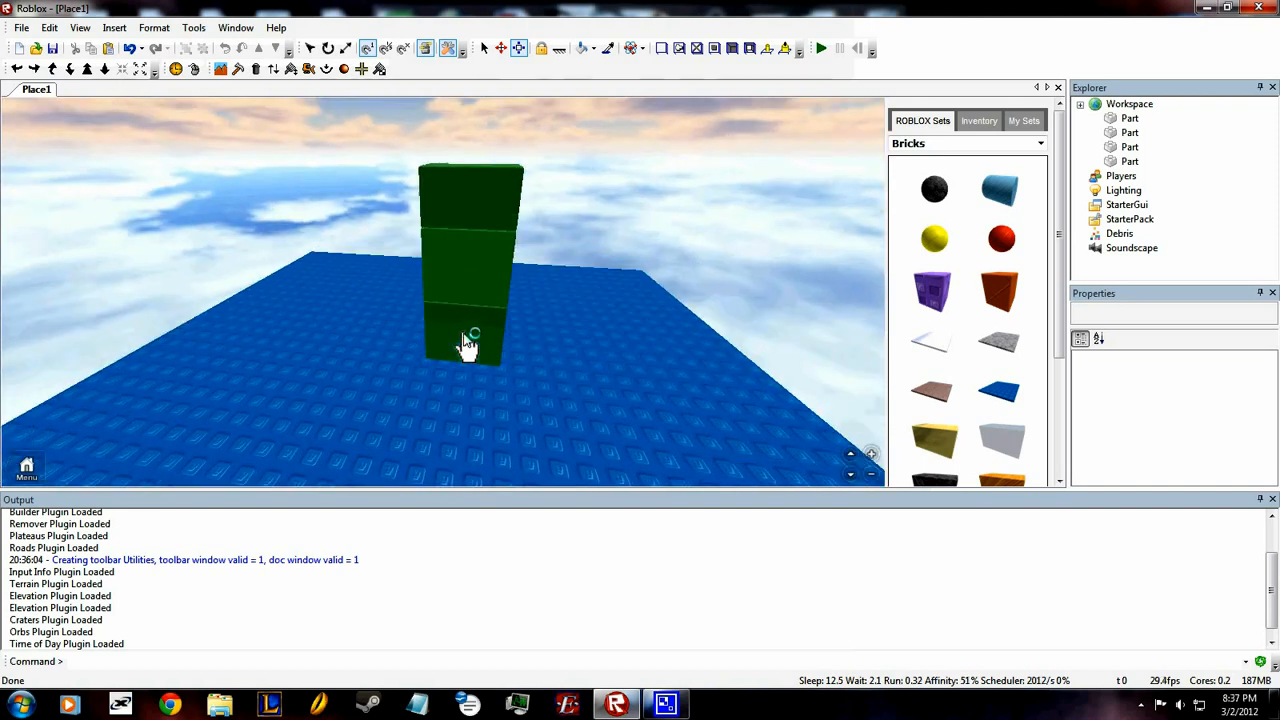
left_click(486, 349)
scroll(487, 335, "down", 3)
scroll(486, 292, "up", 2)
scroll(352, 138, "down", 3)
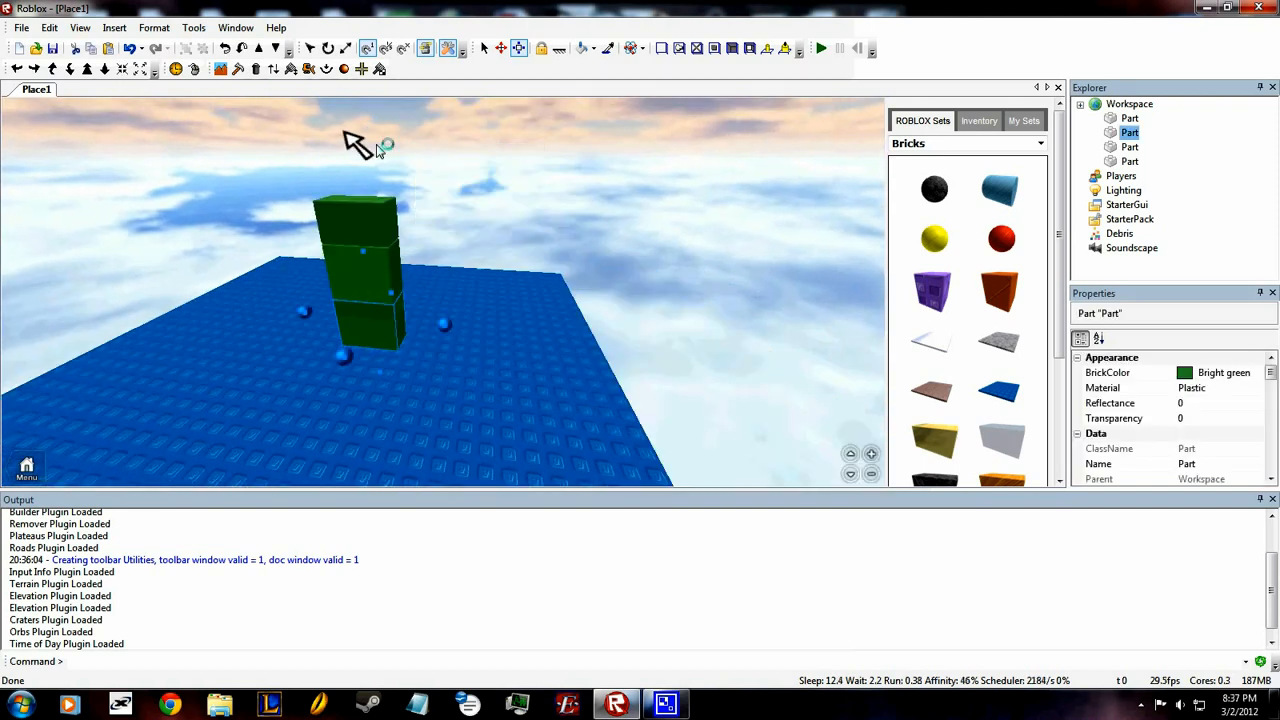
scroll(486, 190, "up", 3)
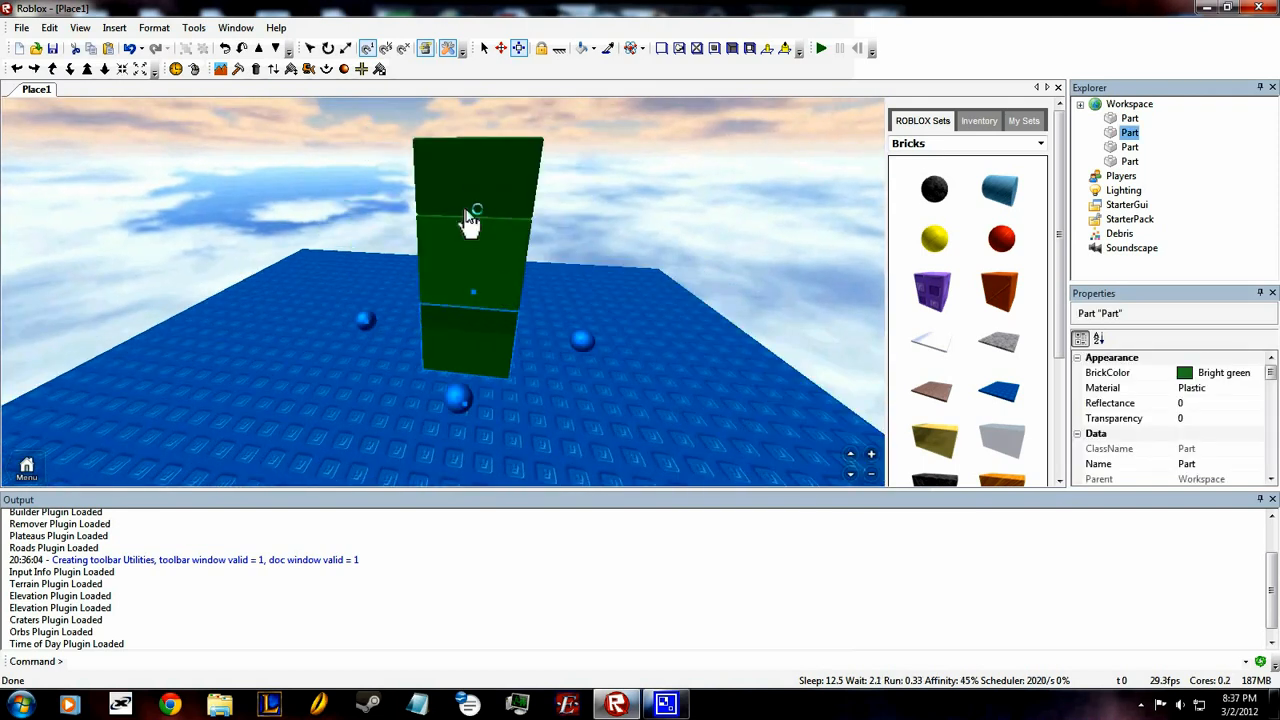
left_click(456, 182)
left_click(114, 27)
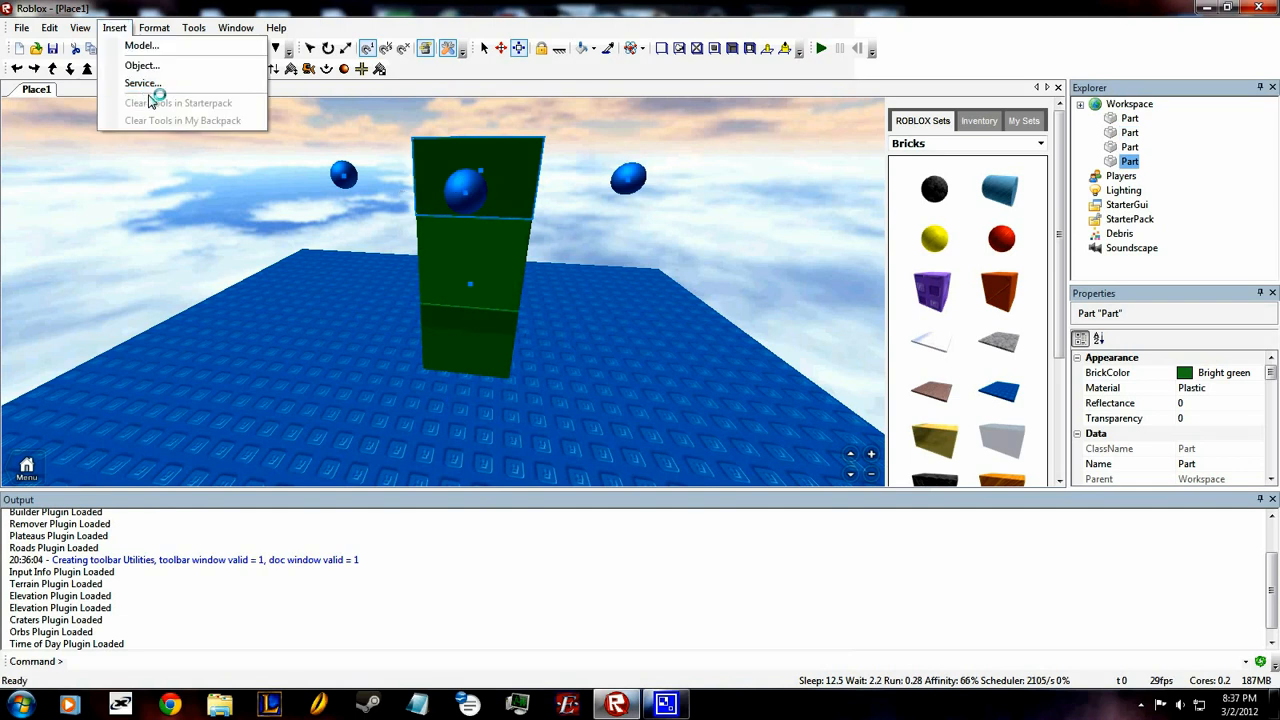
left_click(150, 65)
left_click(116, 27)
mouse_move(82, 27)
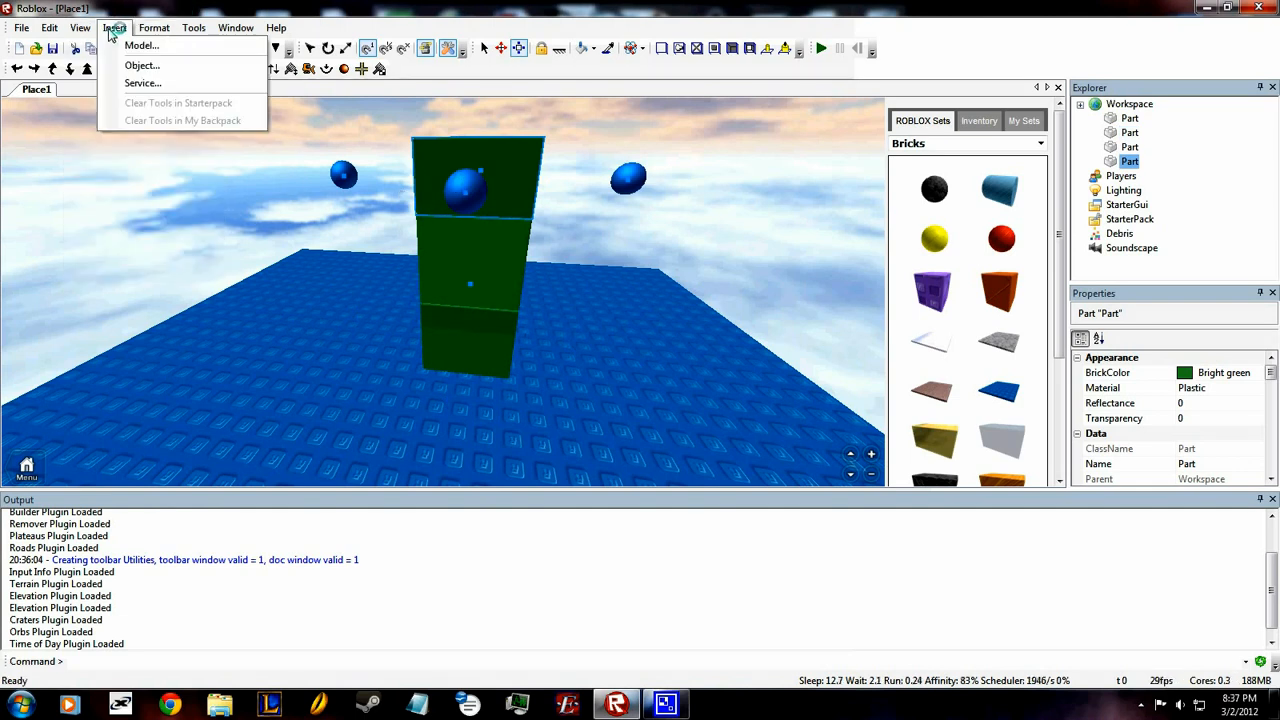
left_click(684, 199)
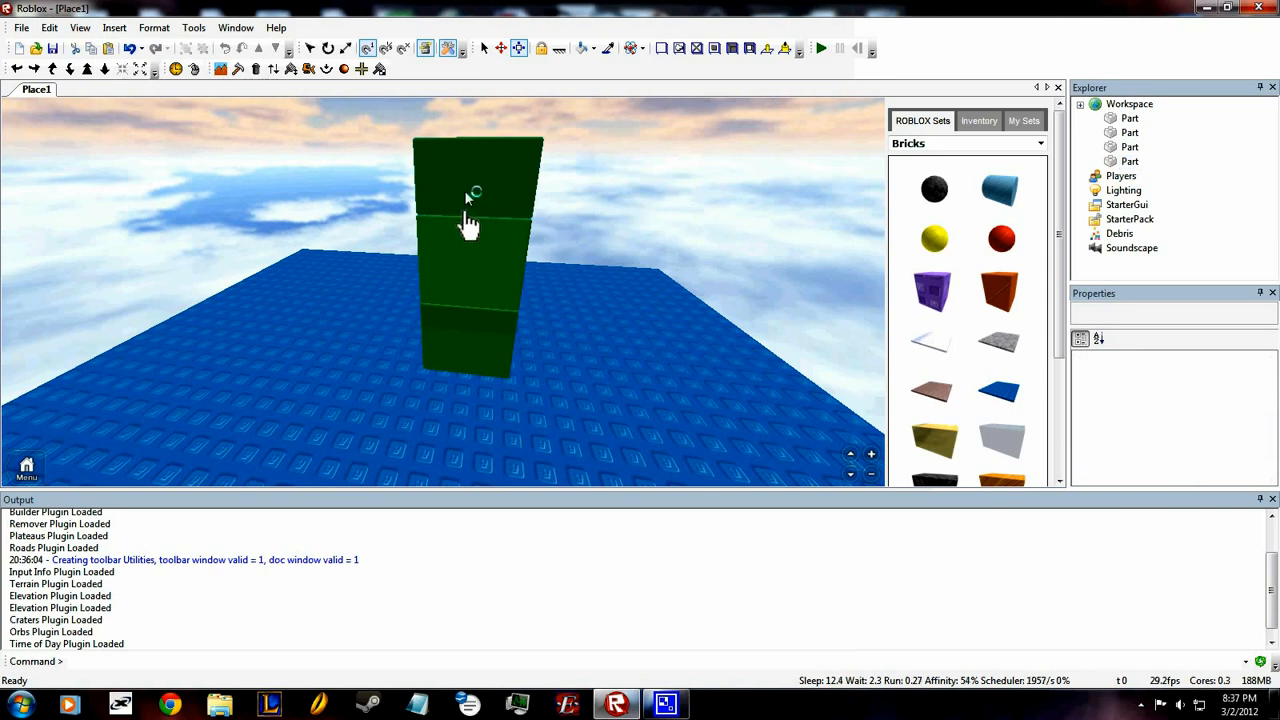
Step: Insert a BlockMesh object into the top brick of the green tower
left_click(466, 169)
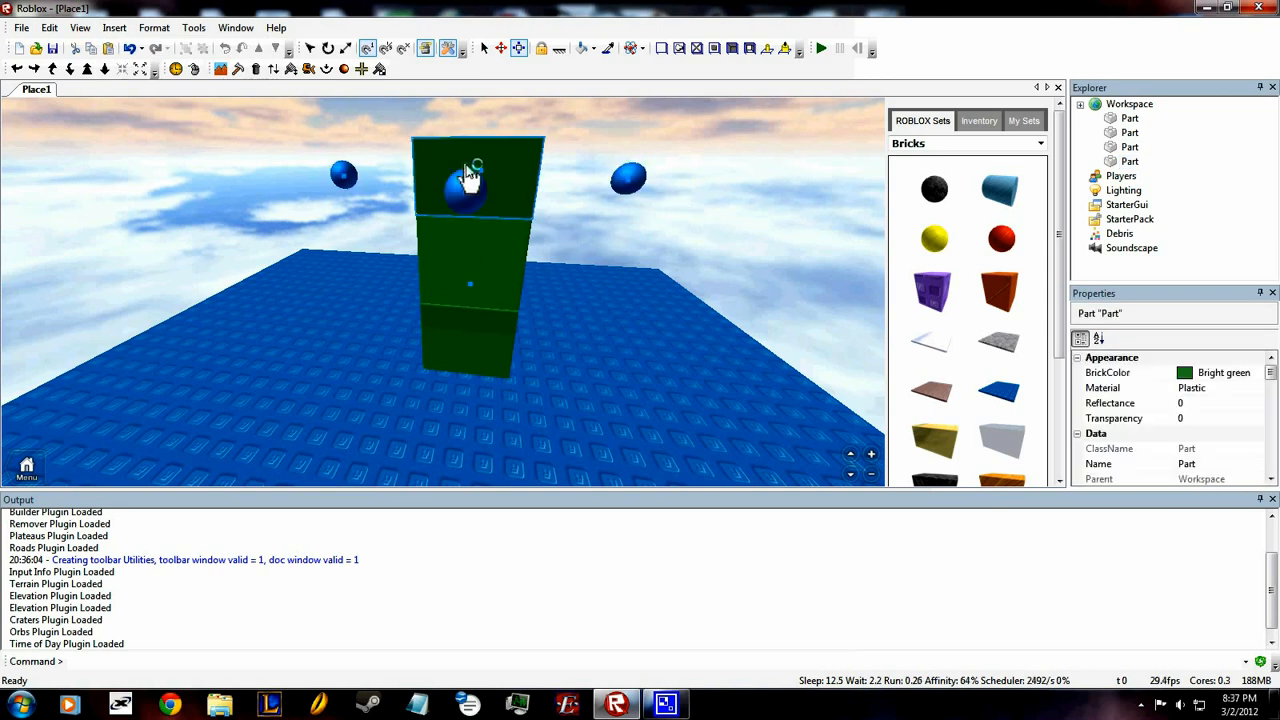
left_click(115, 30)
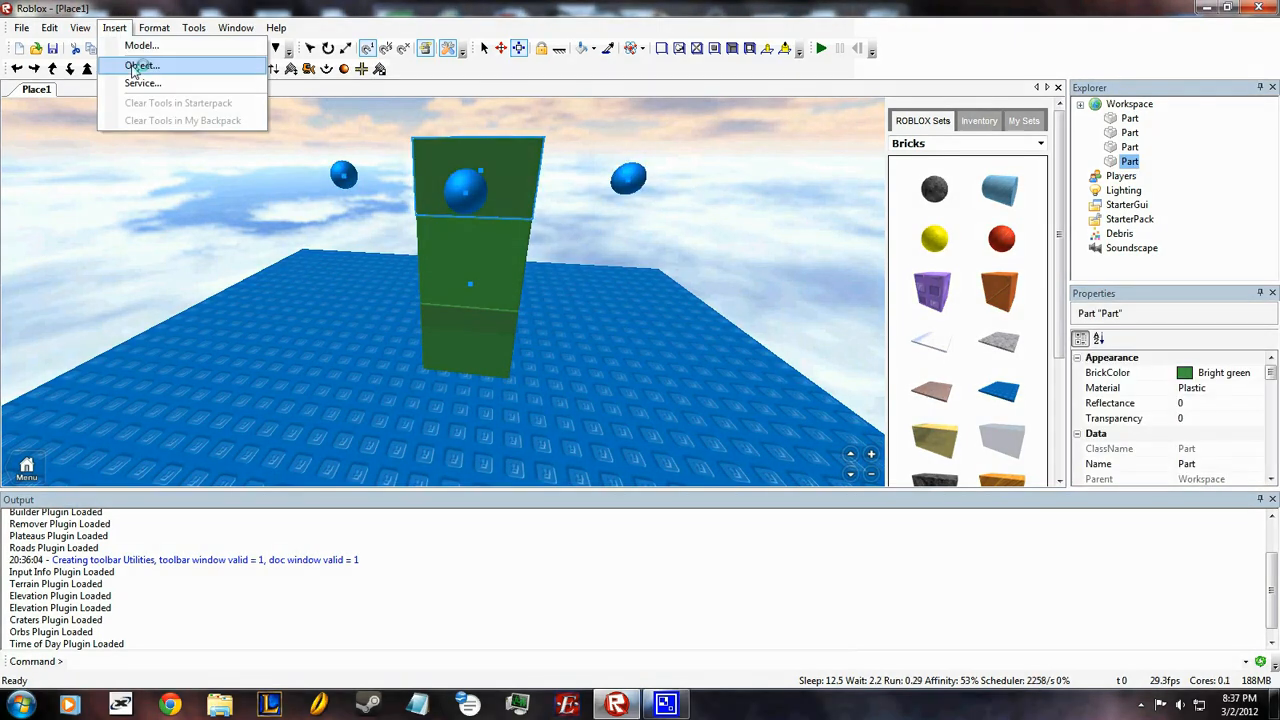
left_click(140, 65)
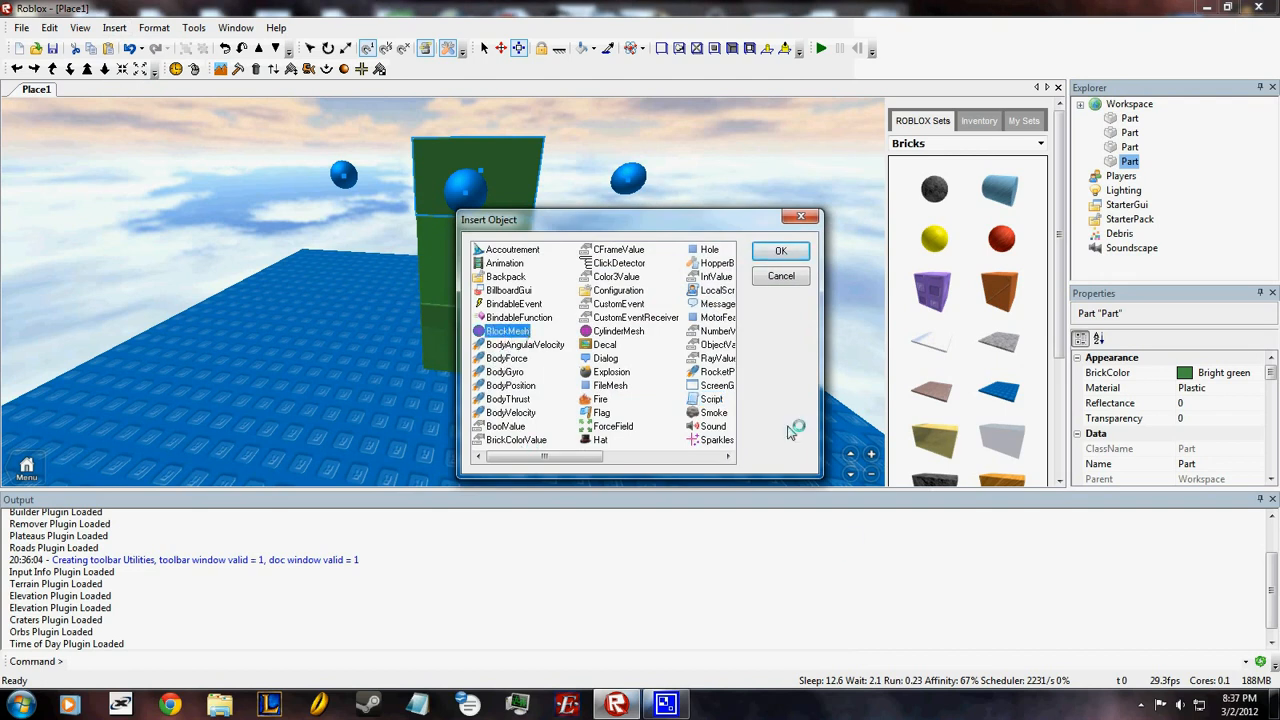
left_click(785, 252)
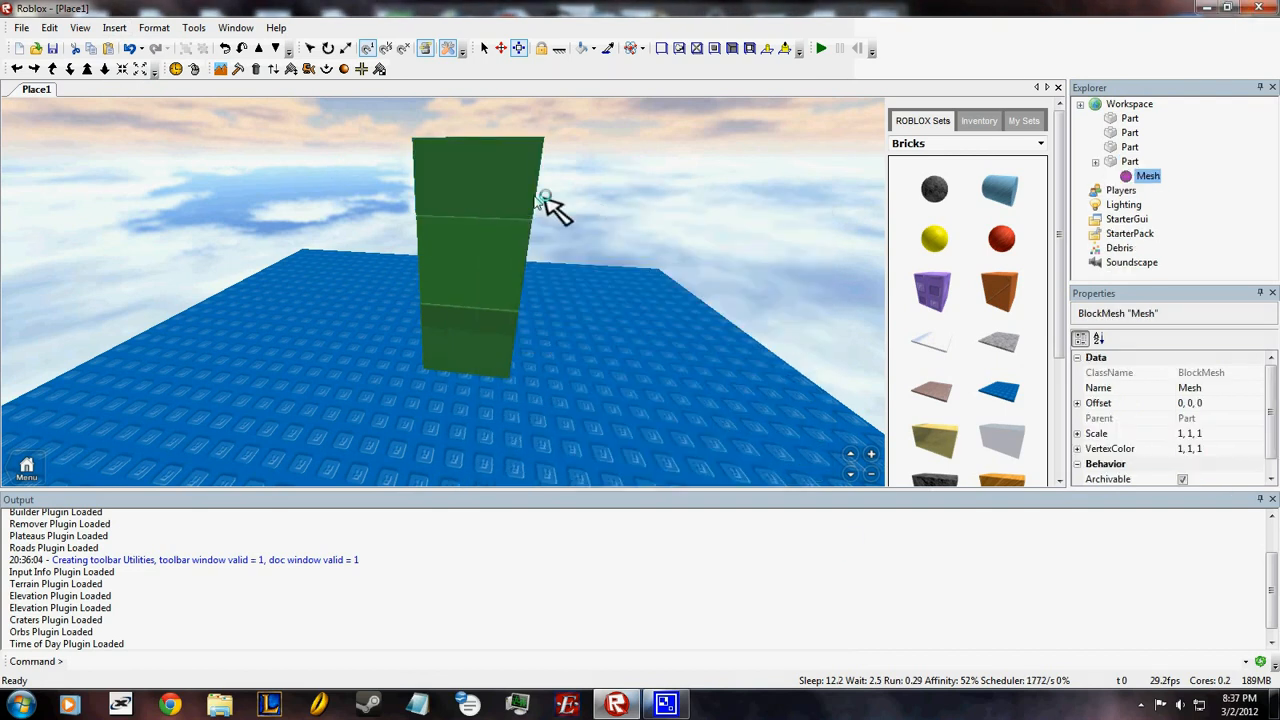
scroll(600, 230, "down", 5)
left_click(600, 230)
Step: Insert a BlockMesh object into the middle brick of the green tower
right_click_drag(600, 230, 600, 226)
scroll(602, 228, "up", 4)
right_click_drag(459, 248, 457, 251)
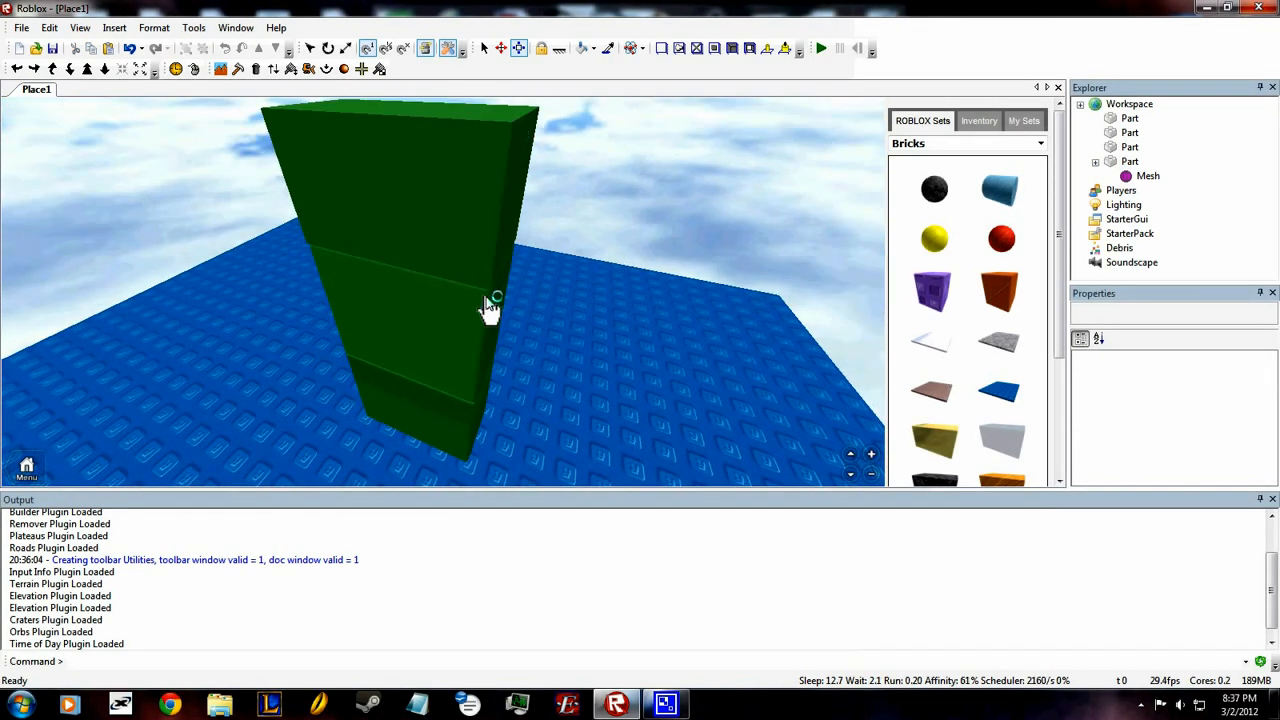
right_click_drag(490, 305, 495, 303)
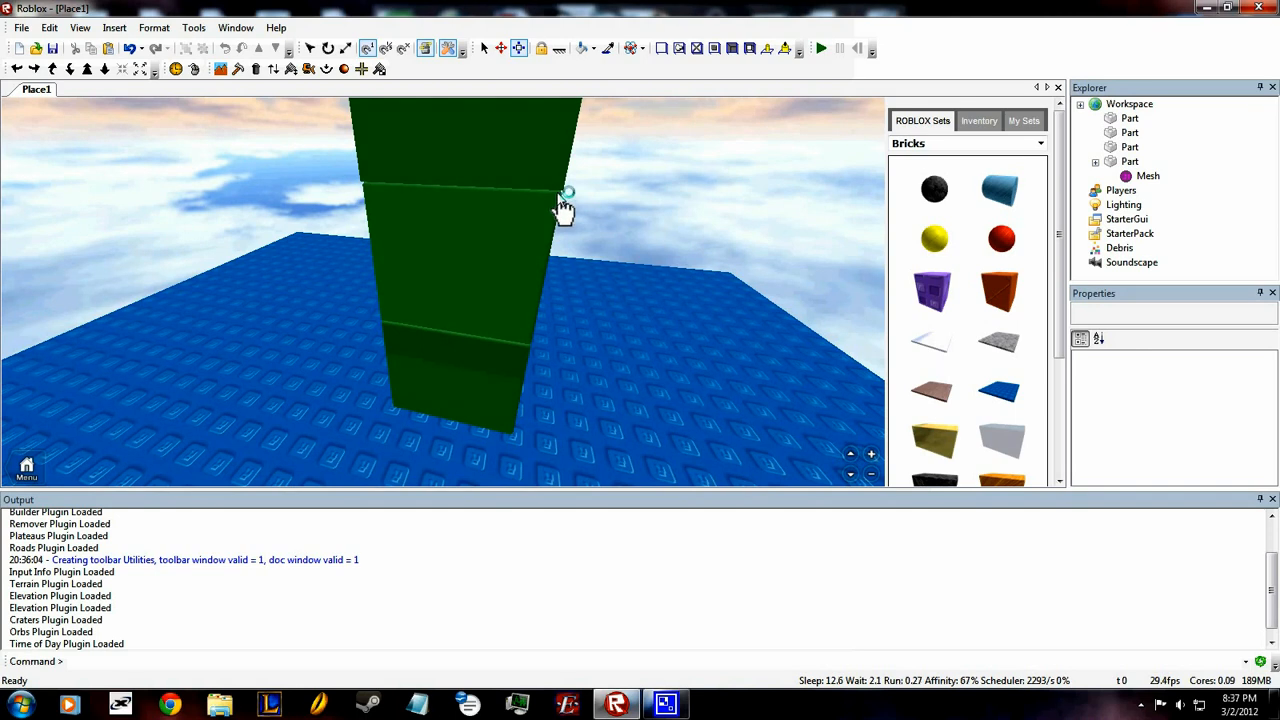
left_click(489, 280)
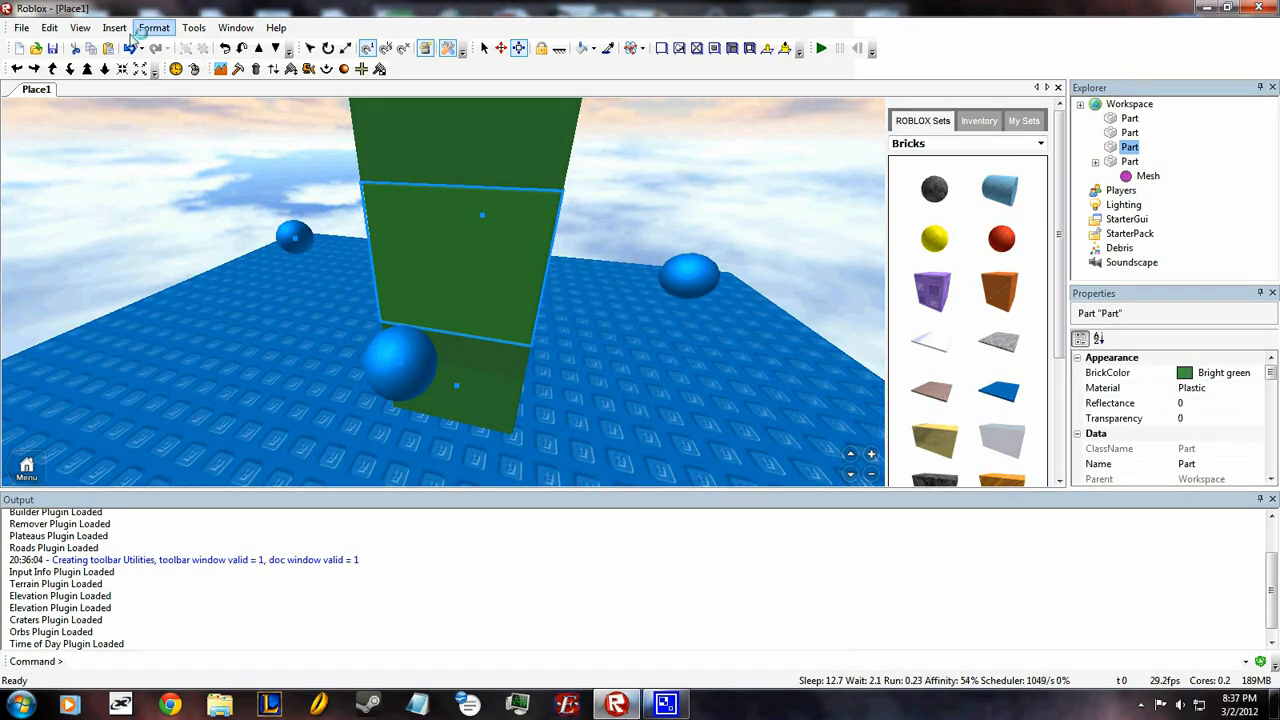
left_click(114, 27)
left_click(138, 66)
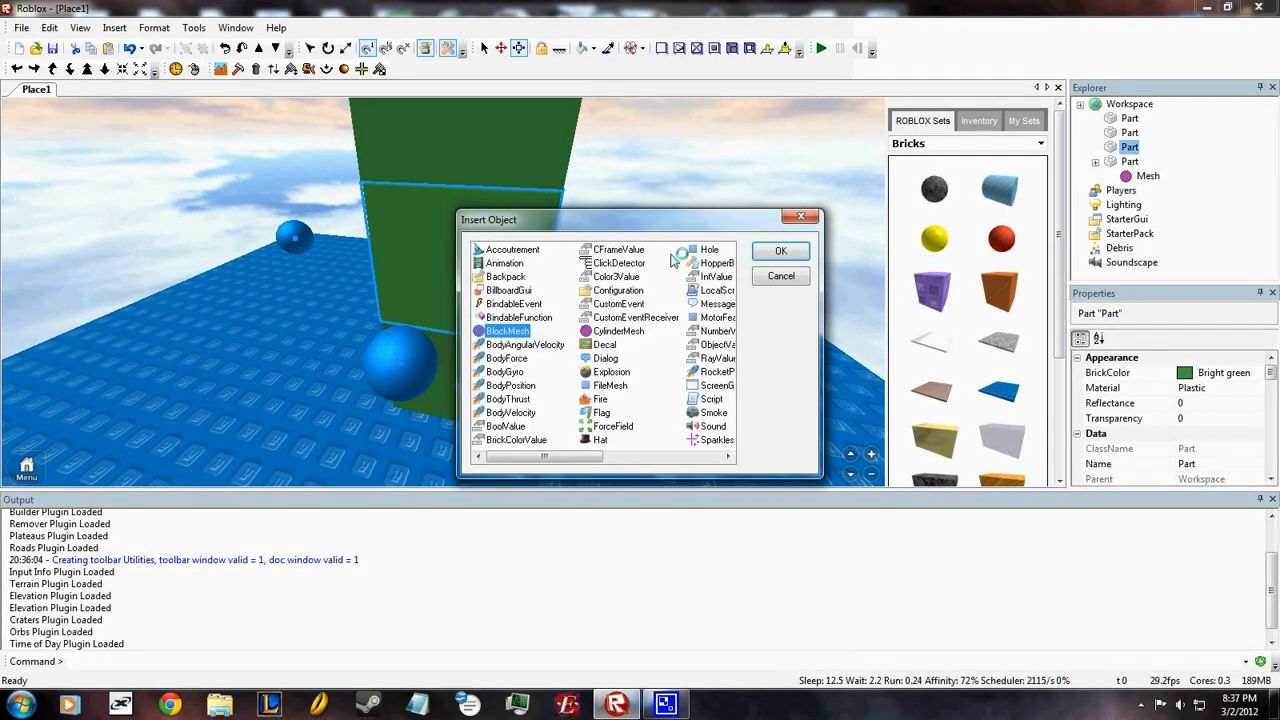
left_click(779, 252)
left_click(694, 197)
Step: Insert a BlockMesh object into the bottom brick of the green tower
right_click_drag(694, 197, 694, 196)
scroll(694, 196, "down", 3)
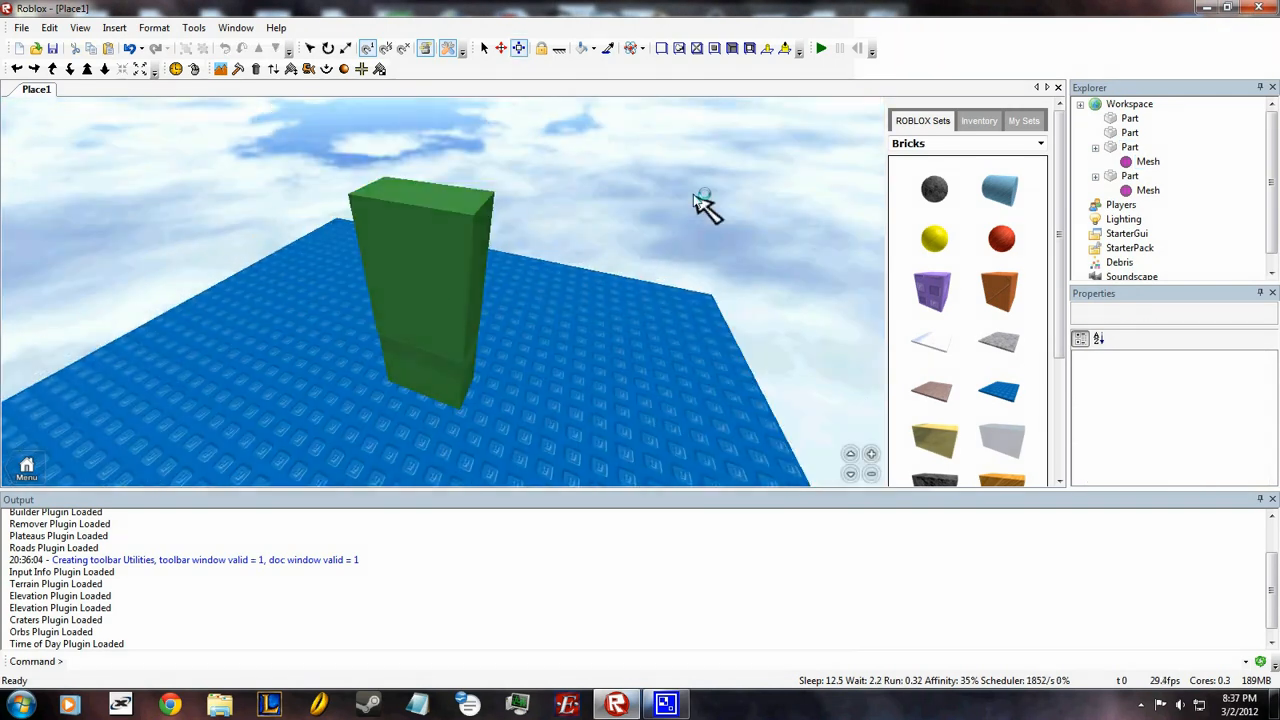
right_click_drag(620, 237, 531, 205)
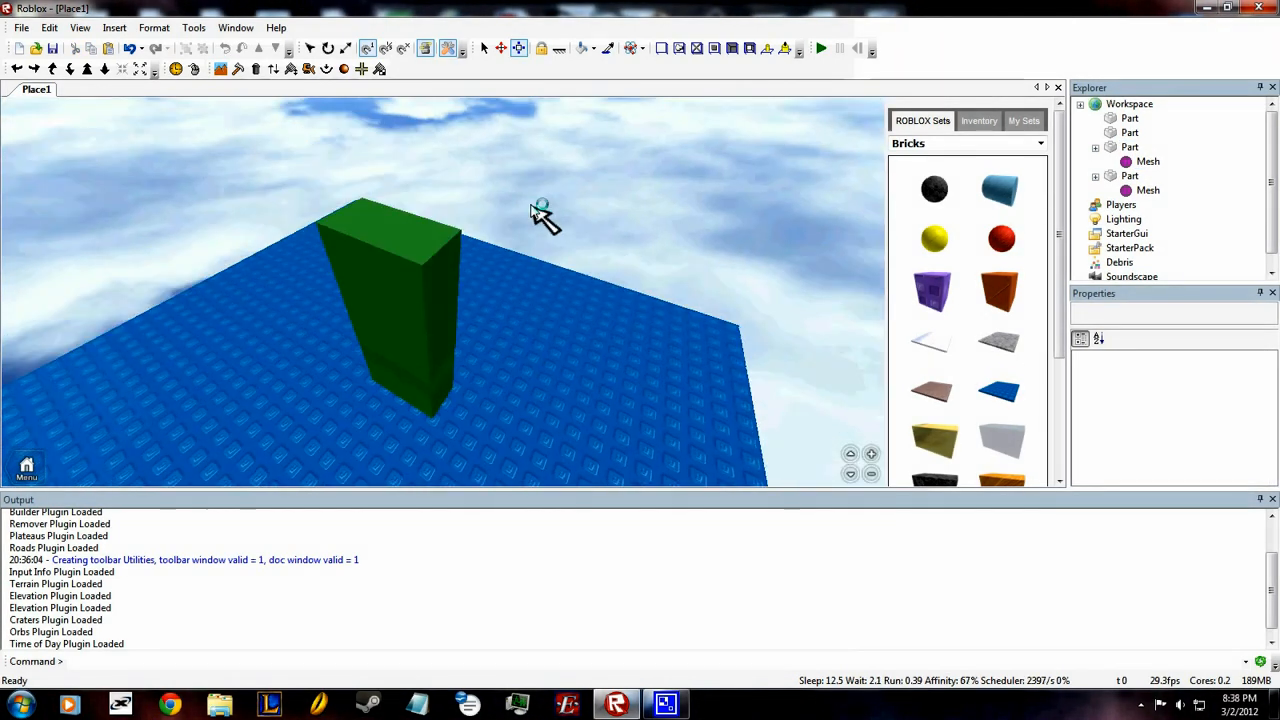
scroll(533, 207, "up", 5)
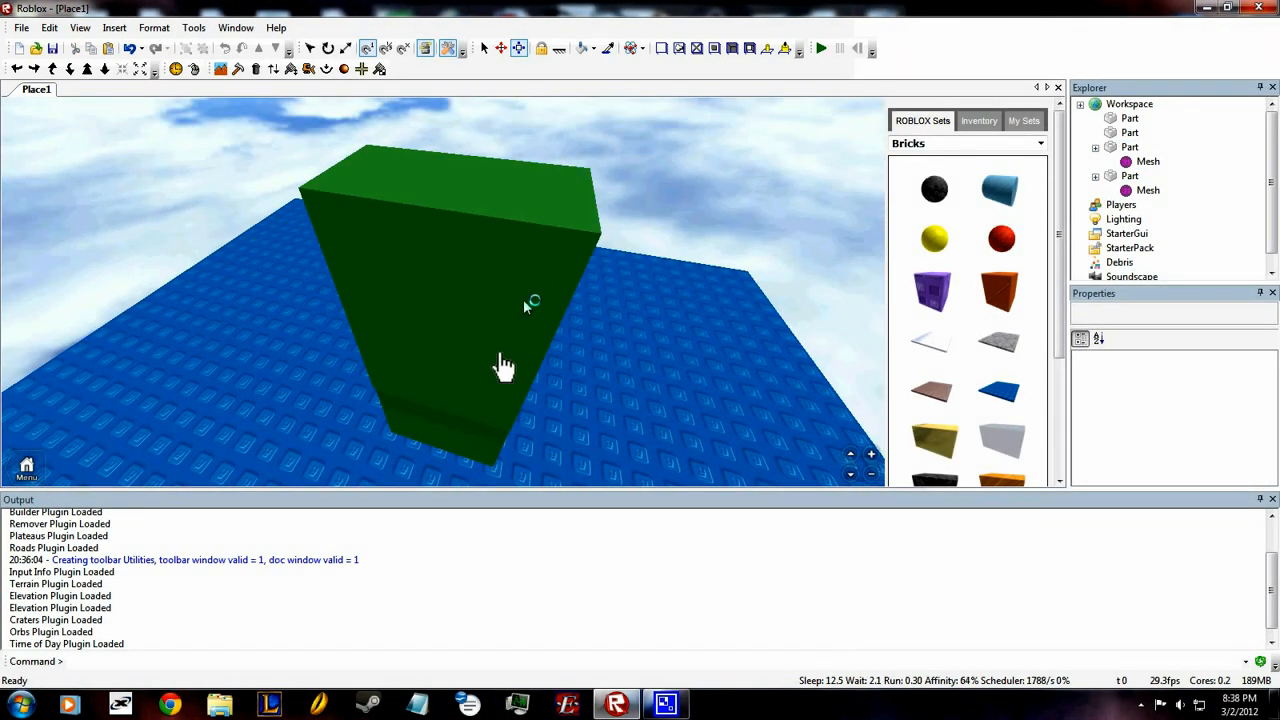
right_click_drag(503, 367, 523, 337)
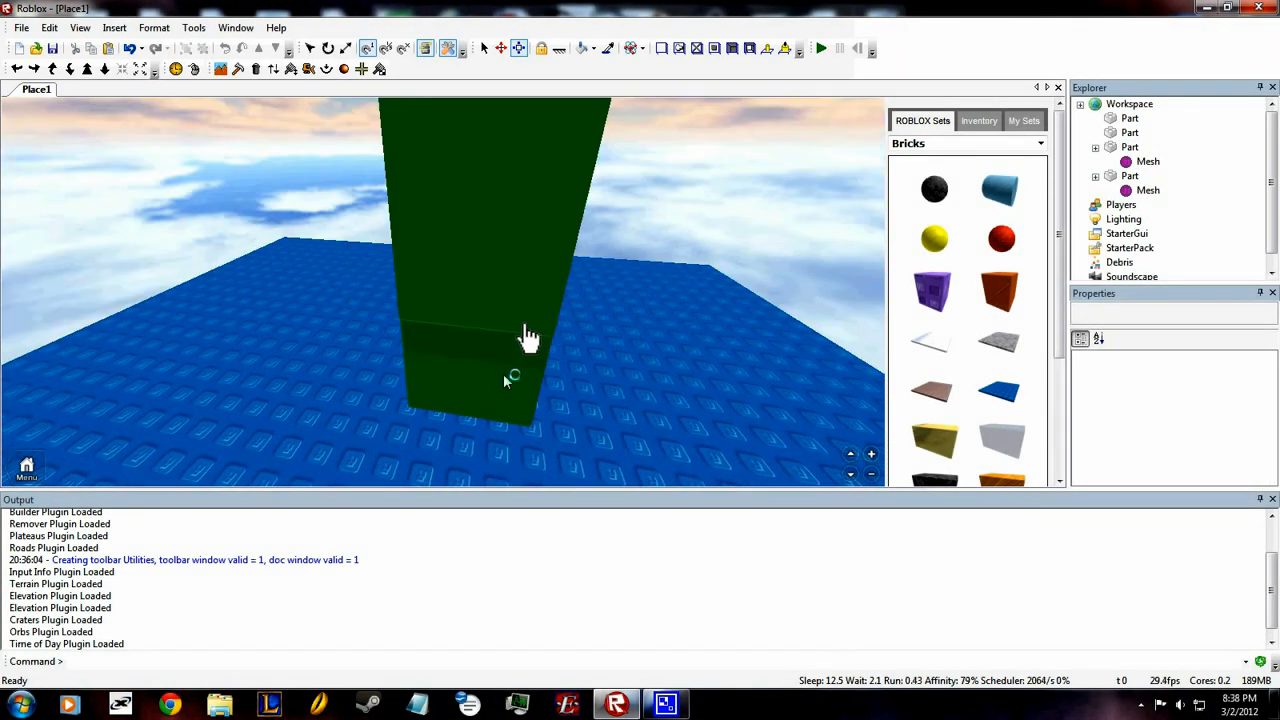
left_click(520, 345)
left_click(114, 27)
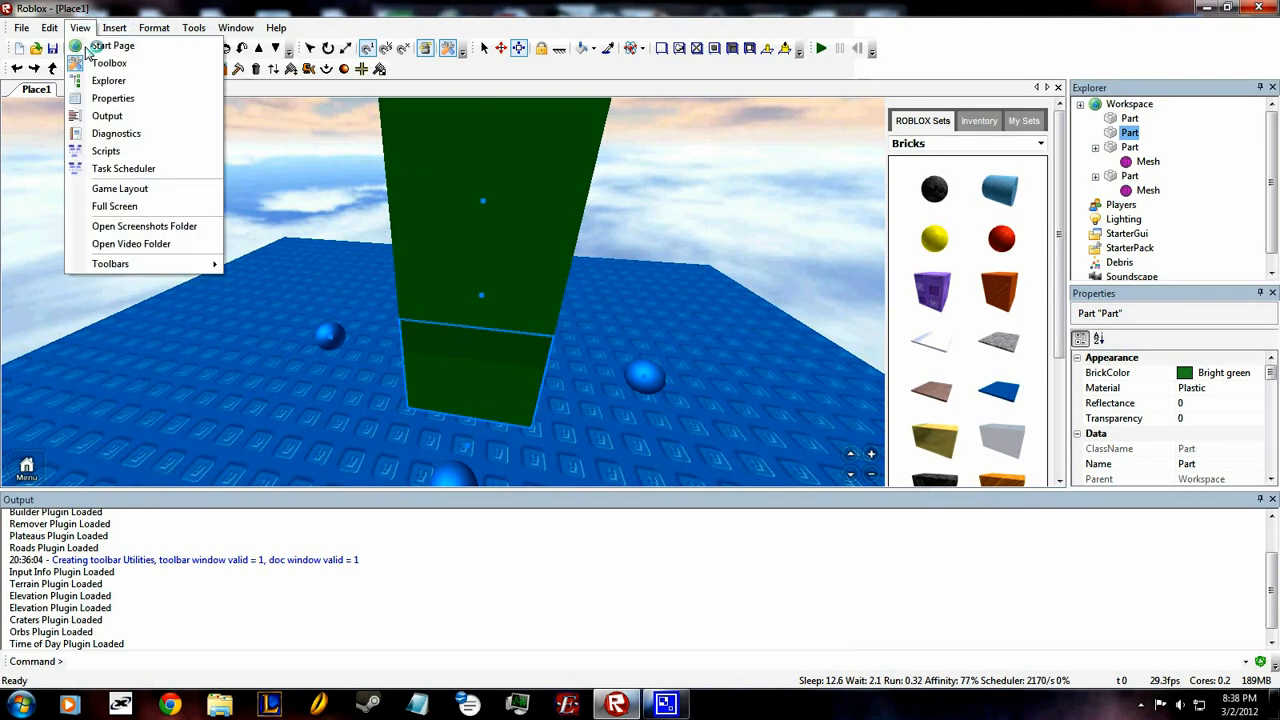
left_click(142, 65)
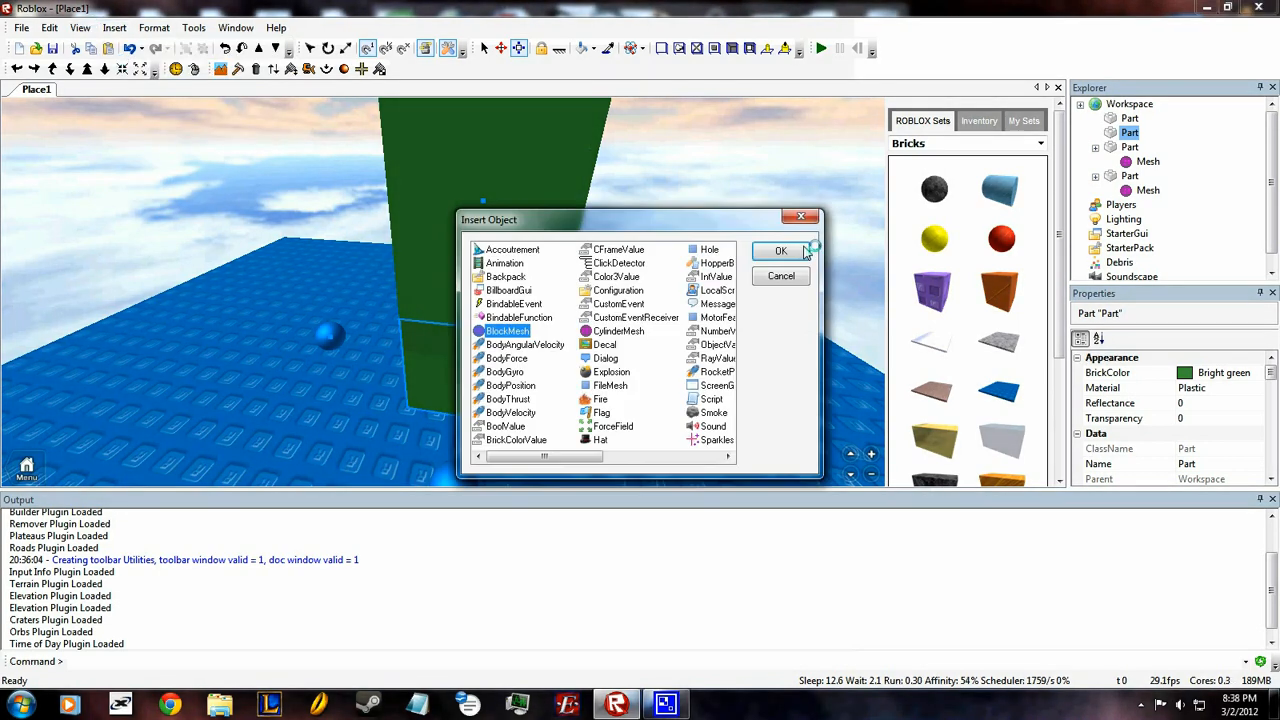
left_click(790, 249)
left_click(712, 231)
Step: Examine the joints between the tower's meshed bricks from different distances, selecting individual bricks to compare them
scroll(712, 231, "down", 5)
right_click_drag(712, 231, 643, 266)
scroll(693, 232, "up", 3)
scroll(694, 232, "up", 2)
left_click(463, 303)
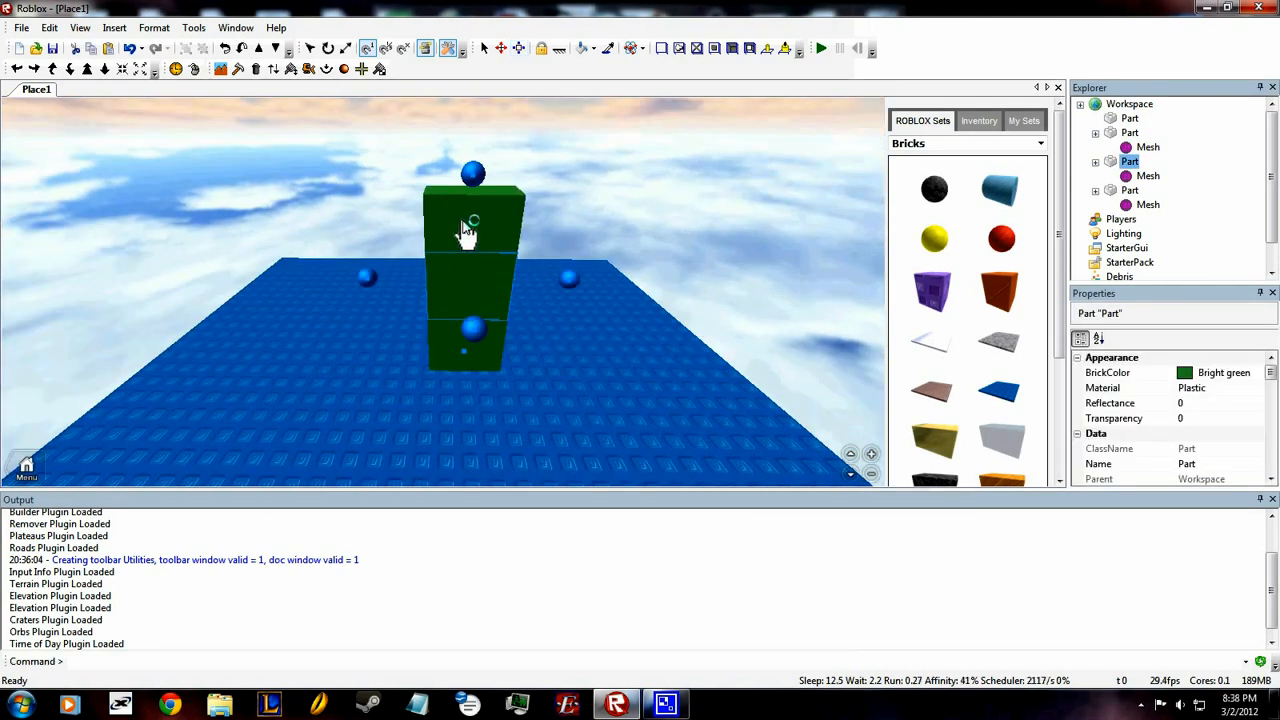
left_click(462, 313)
left_click(480, 364)
key("a")
key("s")
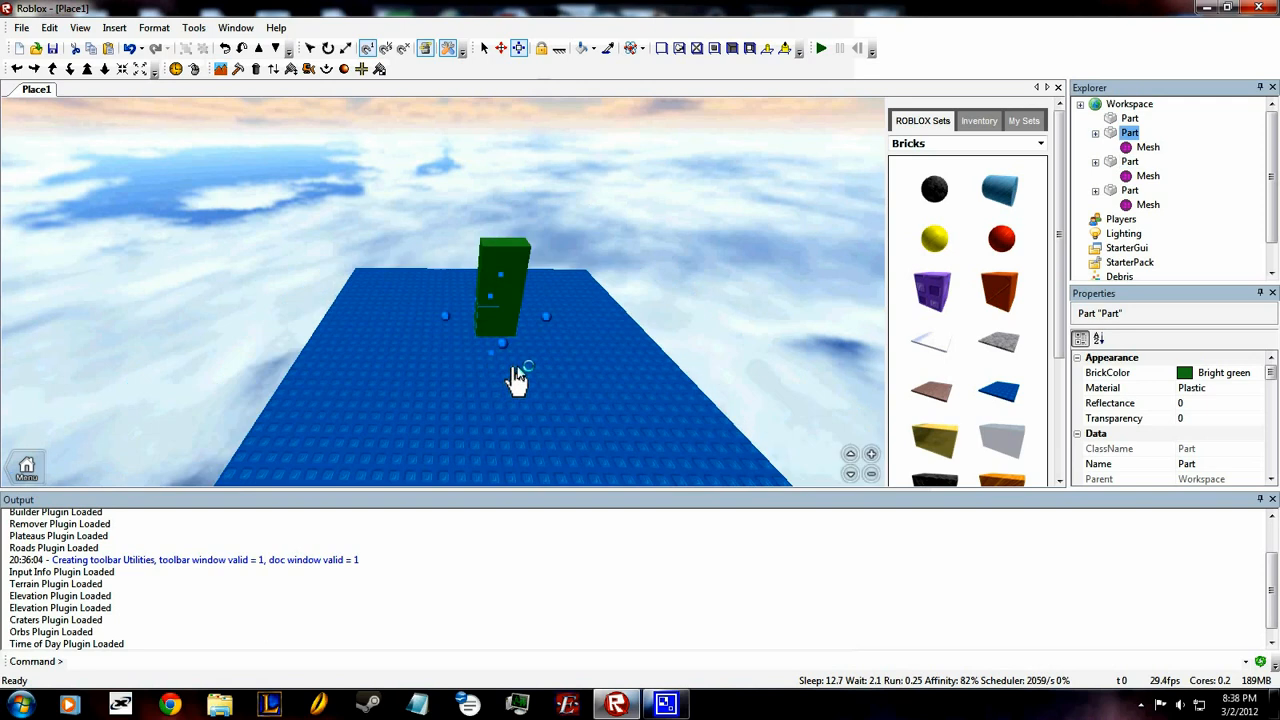
key("w")
Step: Duplicate the tower's top brick and place the copy on the baseplate beside the tower
left_click(585, 238)
left_click(600, 248)
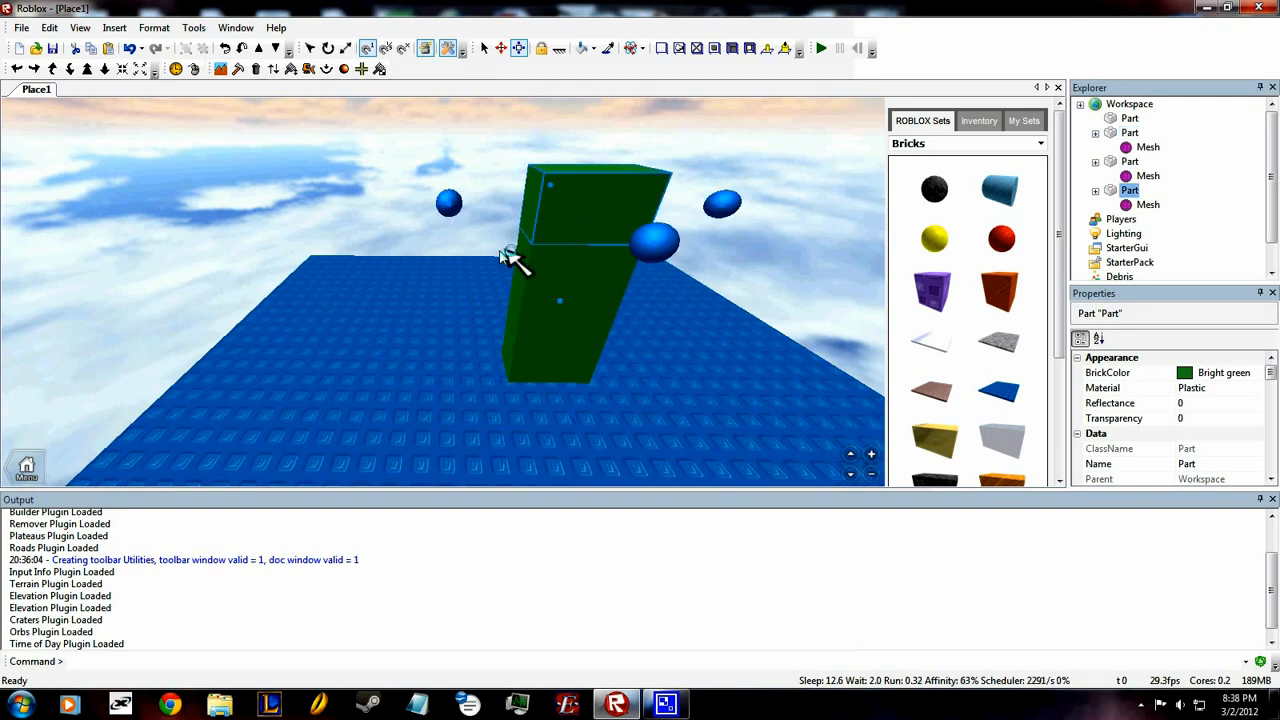
key("ctrl+v")
left_click_drag(433, 303, 411, 393)
key("s")
key("w")
key("s")
right_click_drag(414, 397, 411, 393)
Step: Stretch the copied brick upward into a single column about as tall as the three-brick tower
left_click_drag(411, 393, 411, 342)
right_click_drag(411, 342, 424, 313)
key("w")
left_click_drag(399, 316, 419, 262)
key("s")
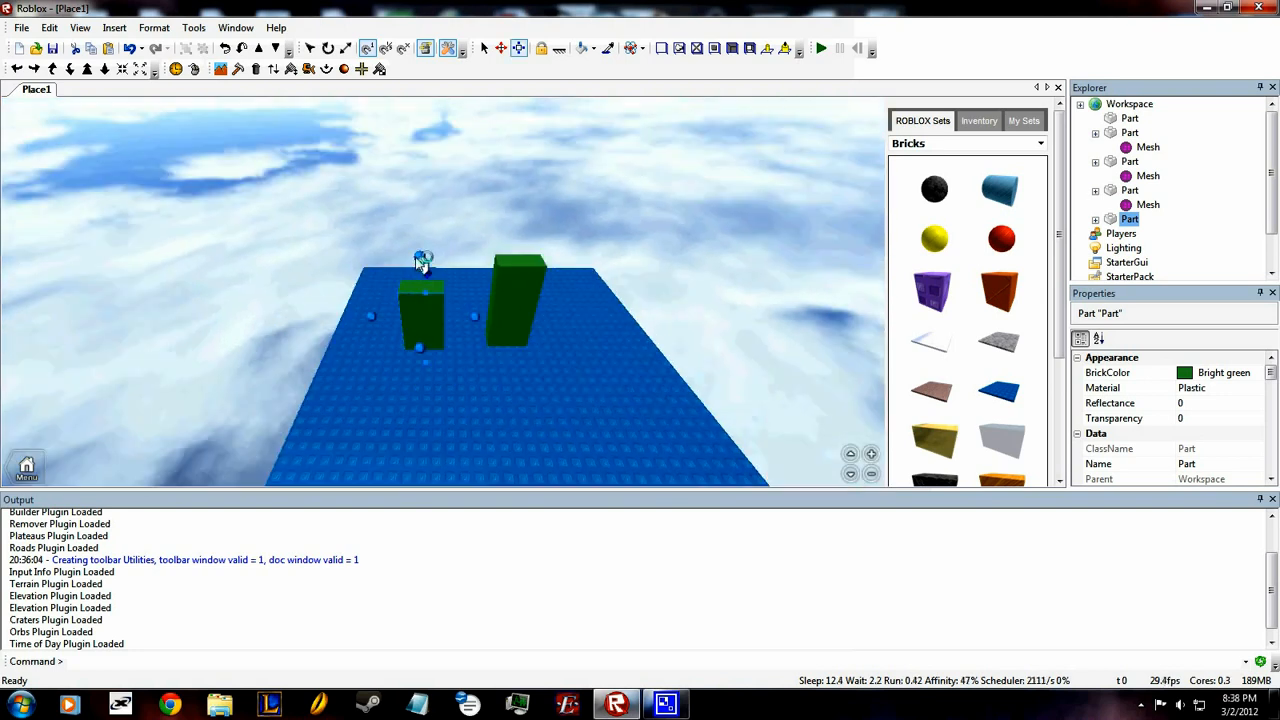
right_click_drag(419, 262, 424, 258)
mouse_move(424, 258)
left_mouse_down()
mouse_move(428, 243)
mouse_move(421, 261)
left_mouse_up()
key("w")
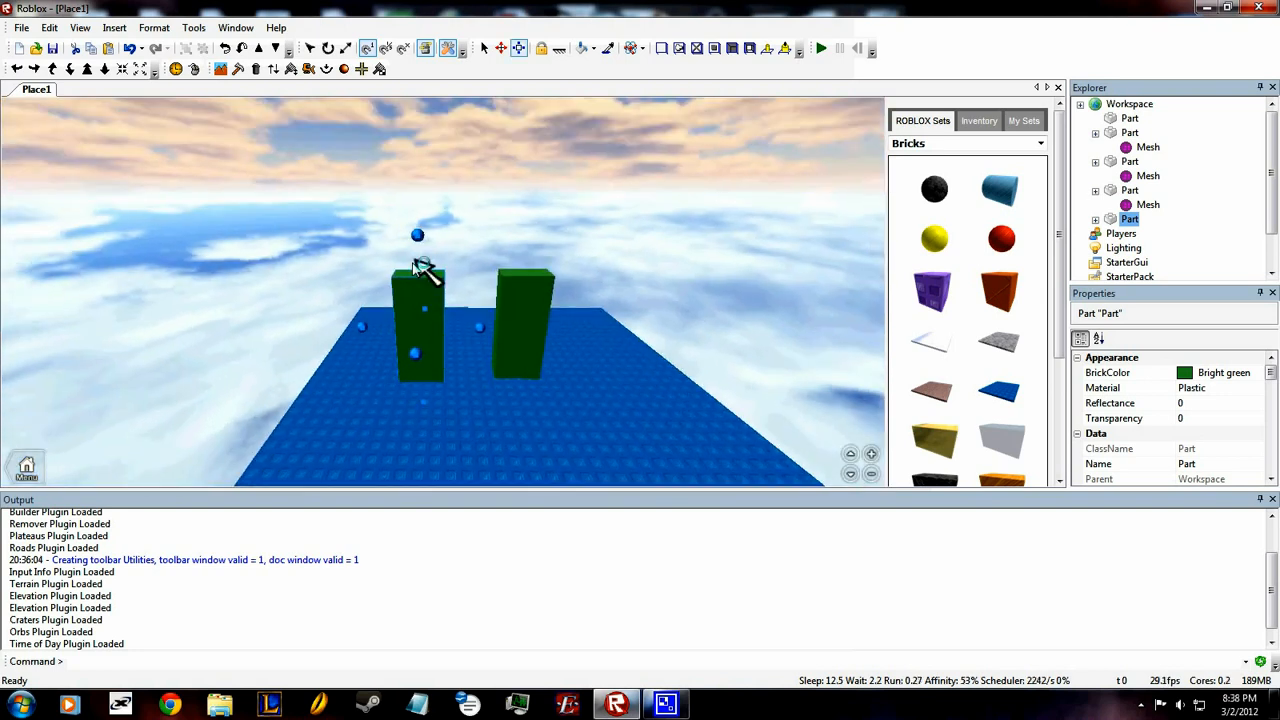
key("w")
Step: Duplicate the new column and shrink the copy to a short block on top of it
key("ctrl+d")
right_click_drag(392, 308, 474, 250)
key("s")
left_click_drag(440, 186, 436, 292)
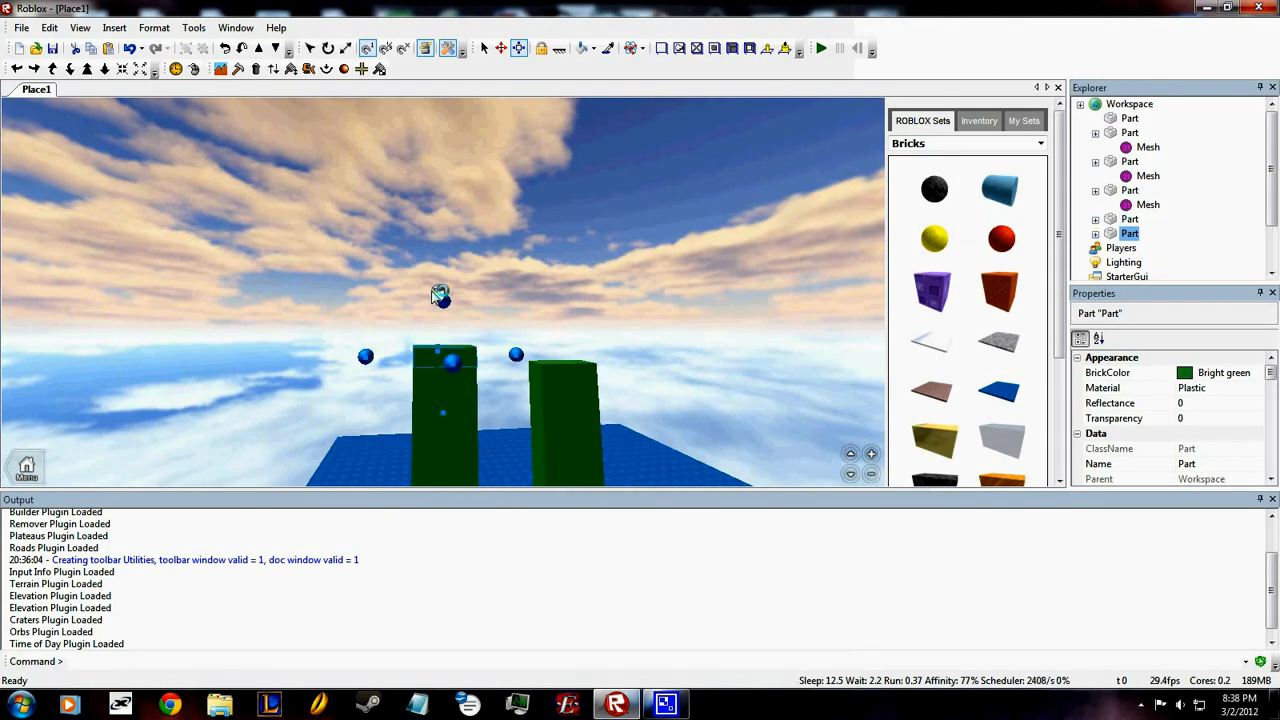
Step: Move the short block sideways and down into the gap between the column and the tower
left_click(501, 48)
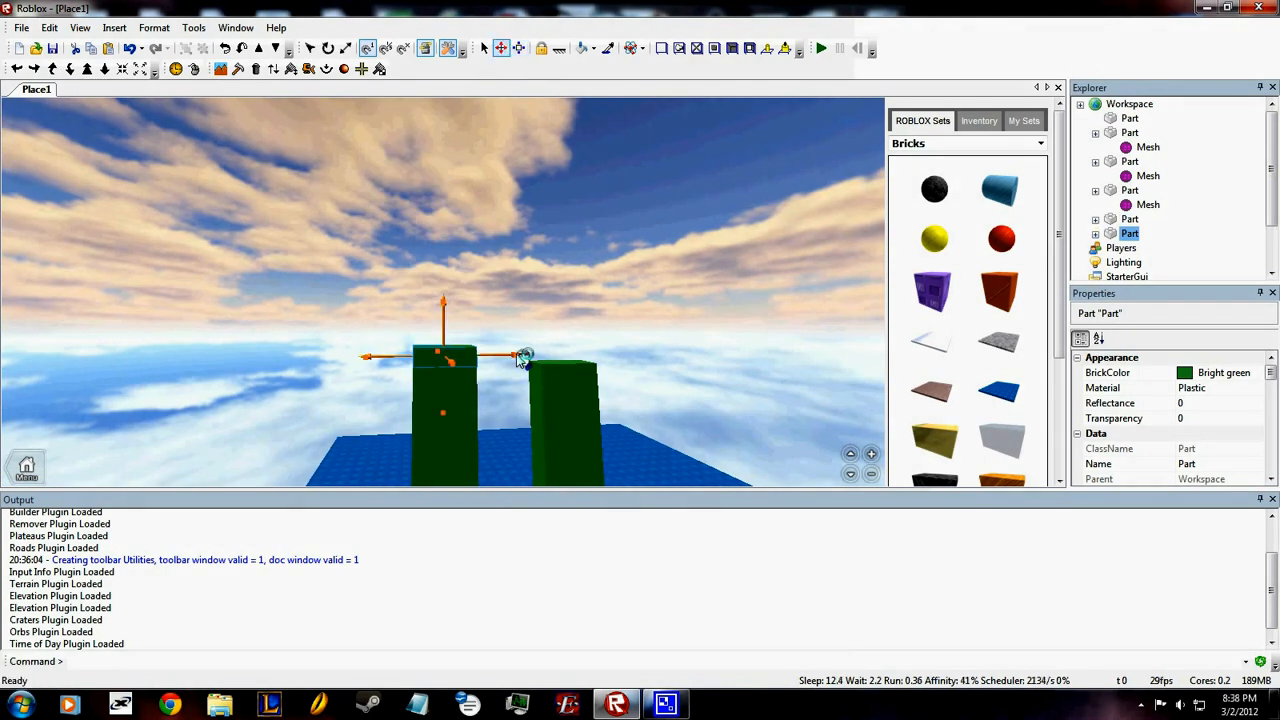
left_click_drag(520, 359, 562, 366)
left_click_drag(520, 429, 510, 452)
Step: Resize the connecting block and raise it level with the top of the column
left_click(518, 48)
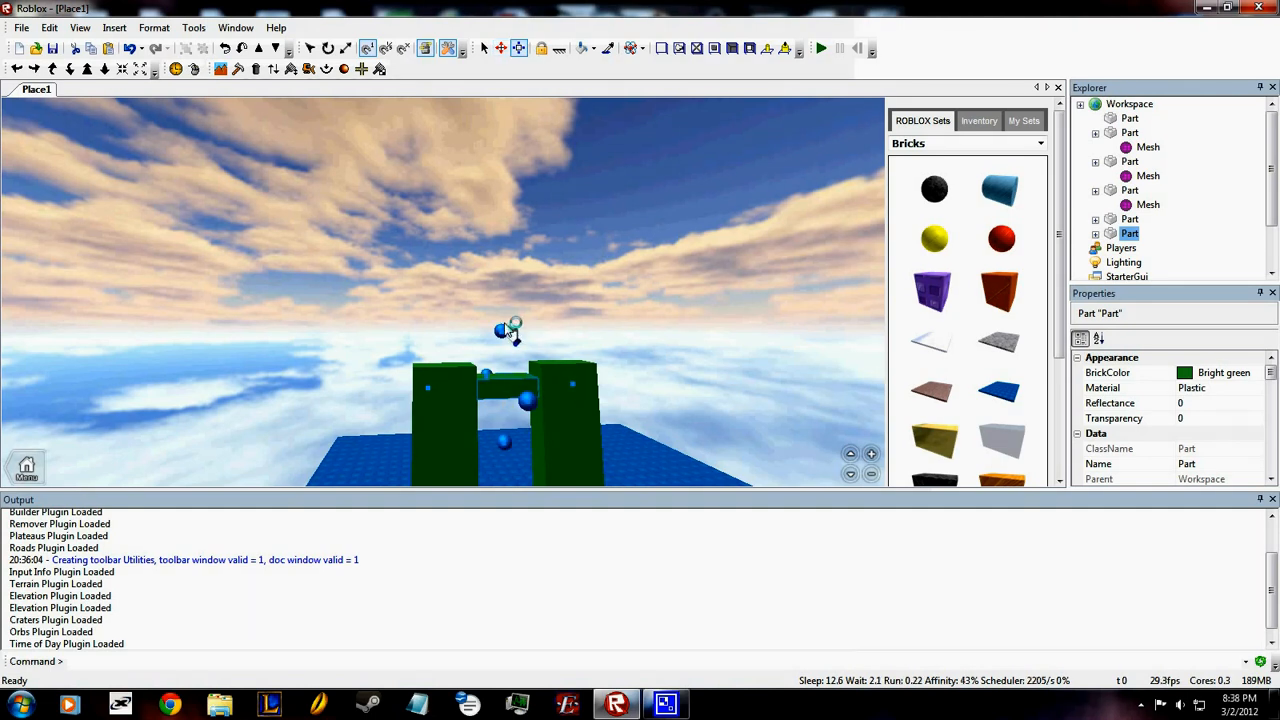
right_click_drag(531, 356, 531, 356)
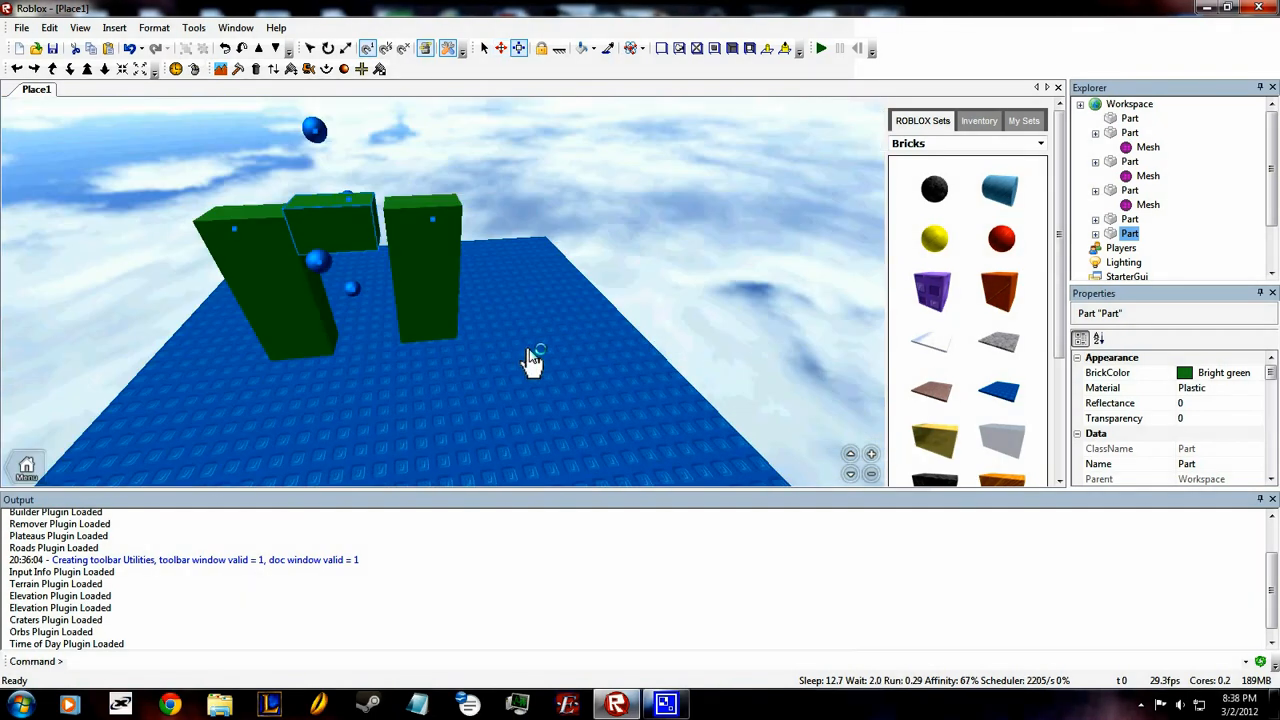
scroll(530, 354, "up", 3)
left_click_drag(304, 184, 318, 366)
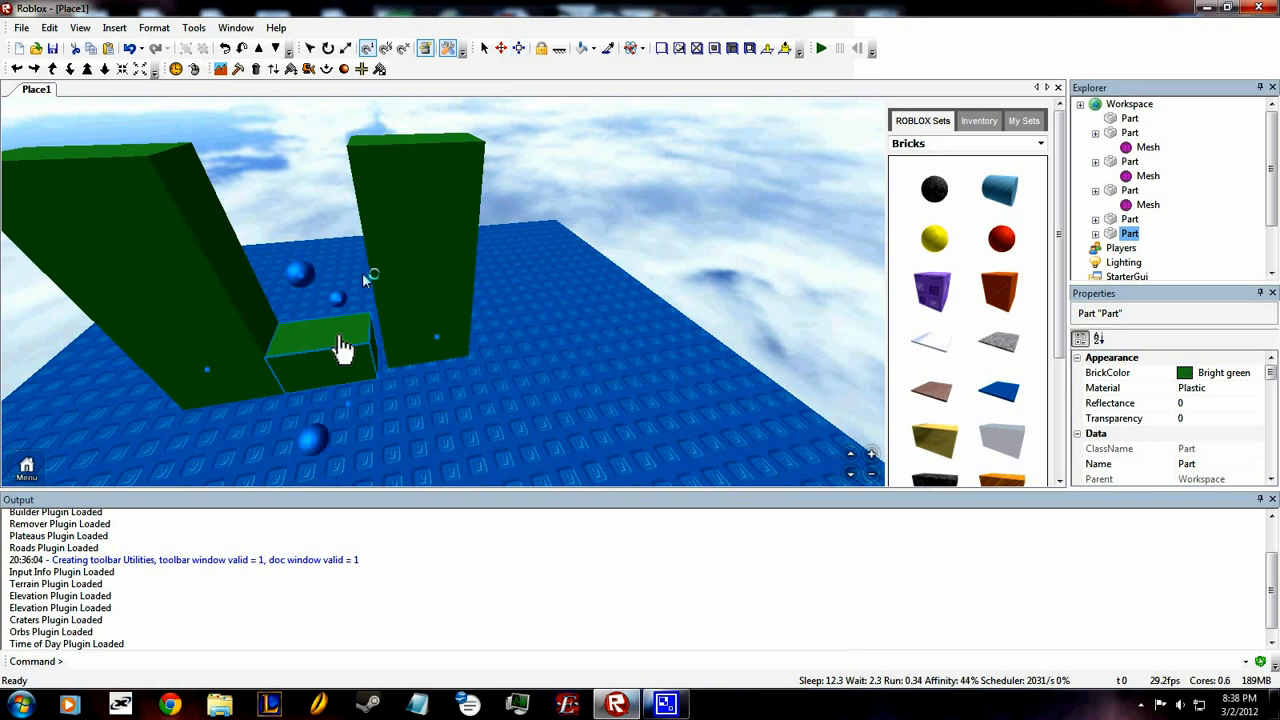
left_click(501, 52)
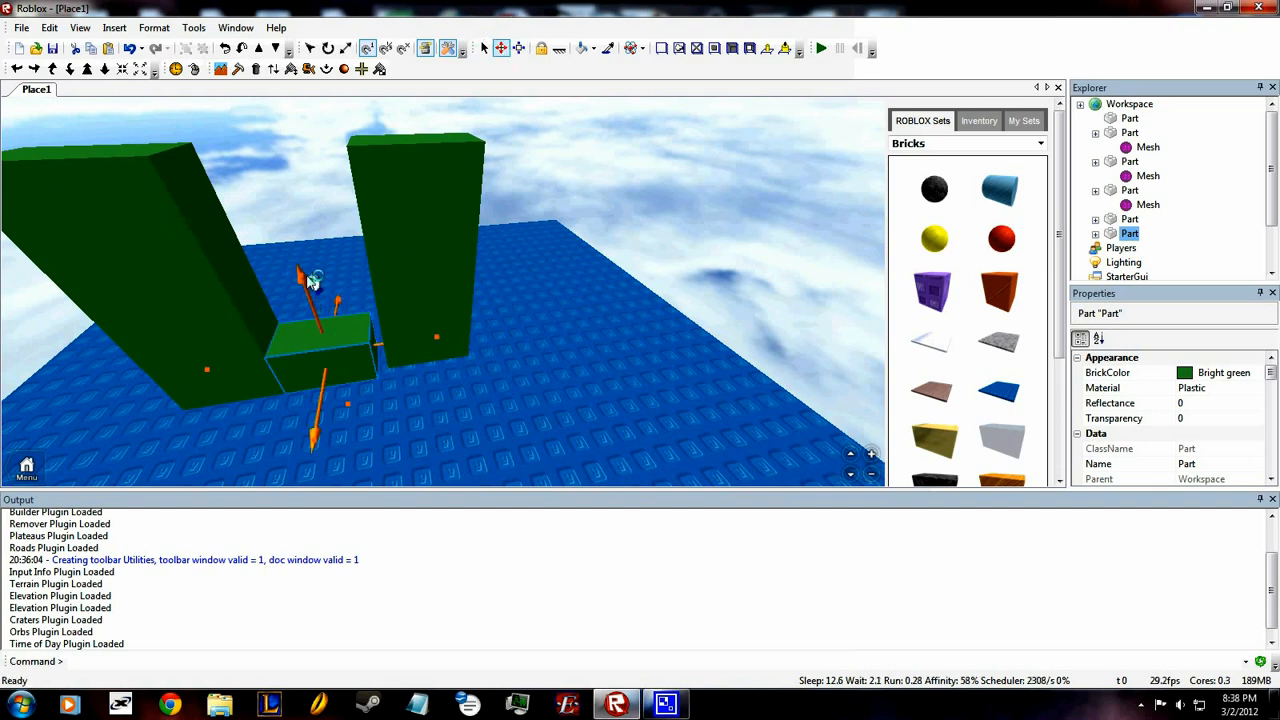
scroll(313, 282, "down", 3)
left_click_drag(320, 208, 342, 157)
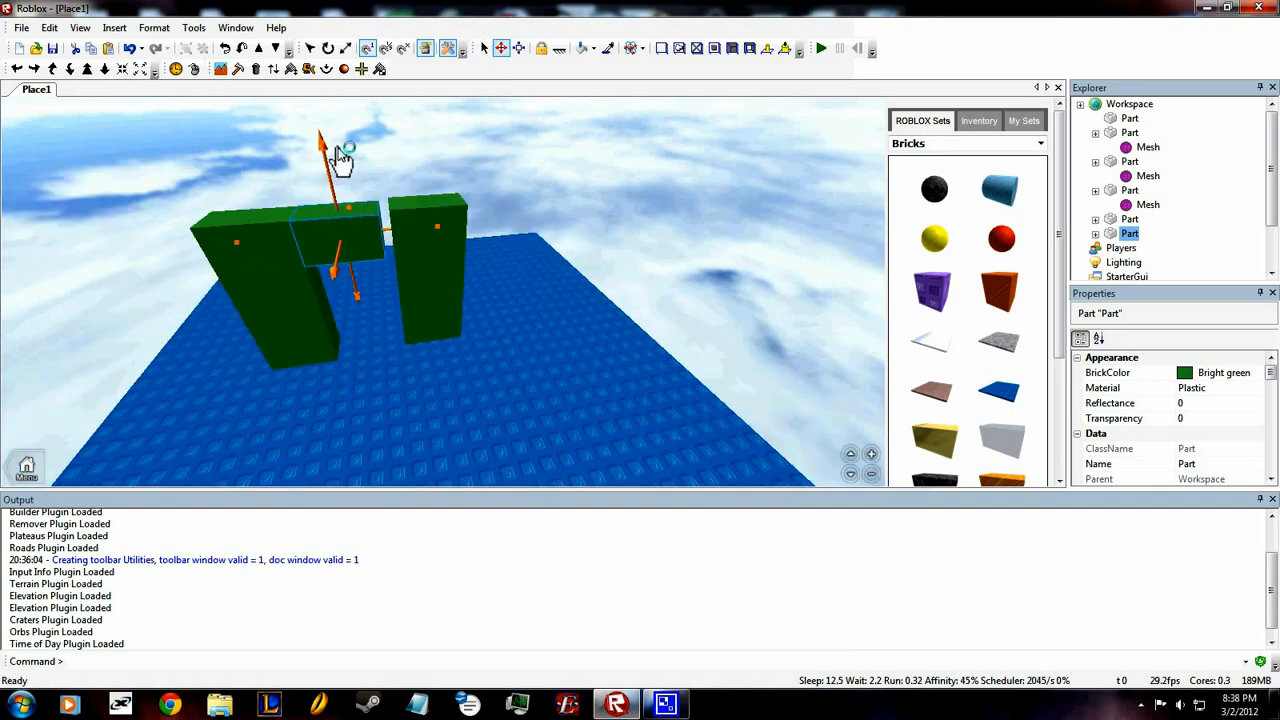
left_click(515, 52)
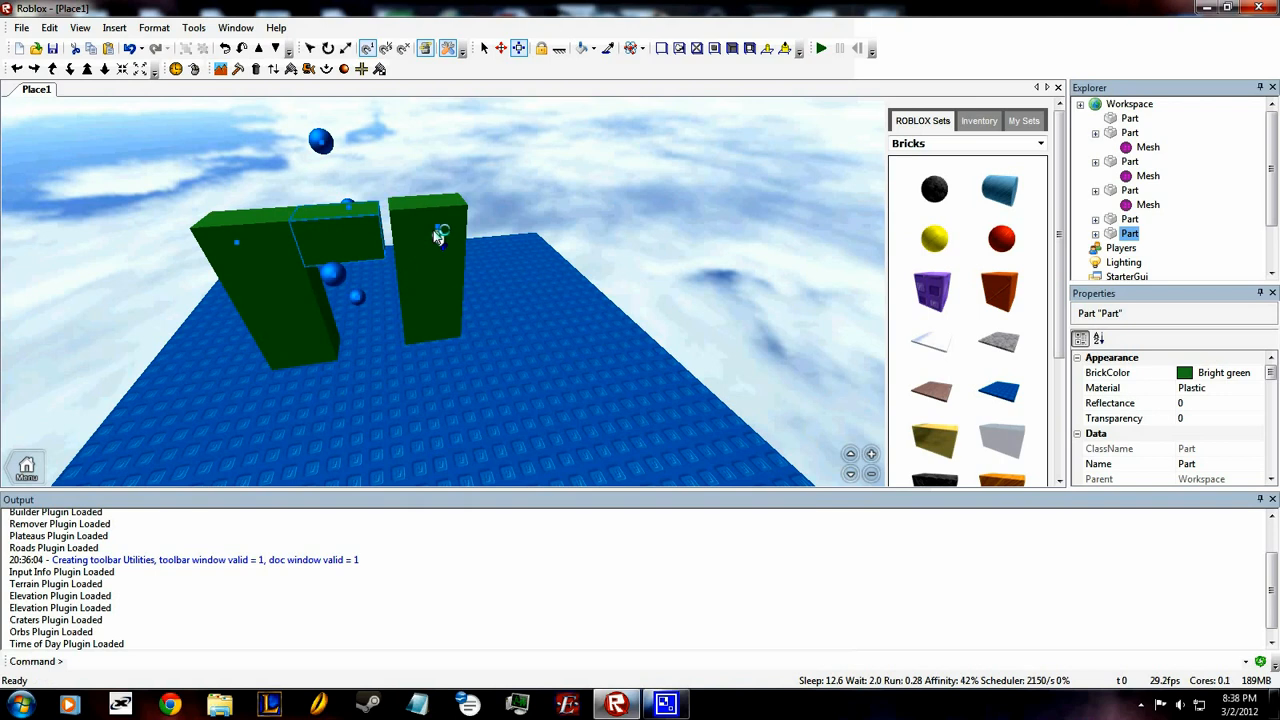
Step: Select all three bricks of the original tower and delete them
left_click(460, 235)
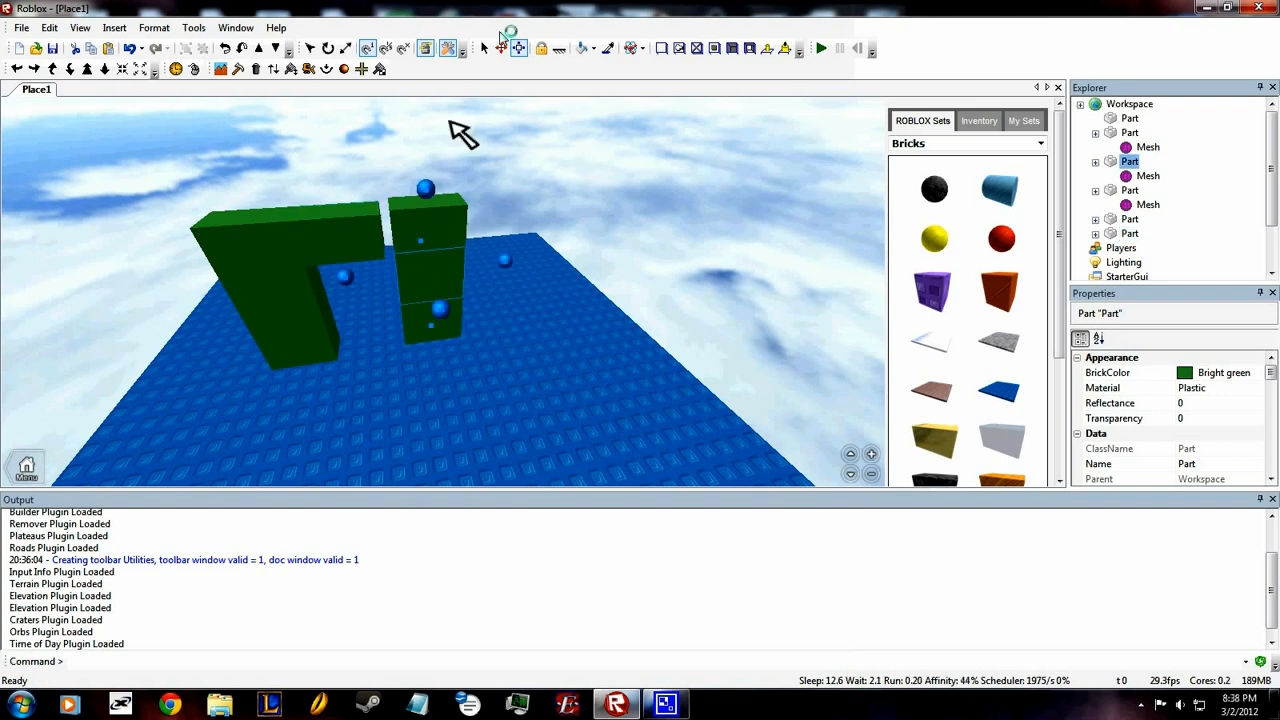
left_click(449, 208, "shift")
left_click(451, 333, "shift")
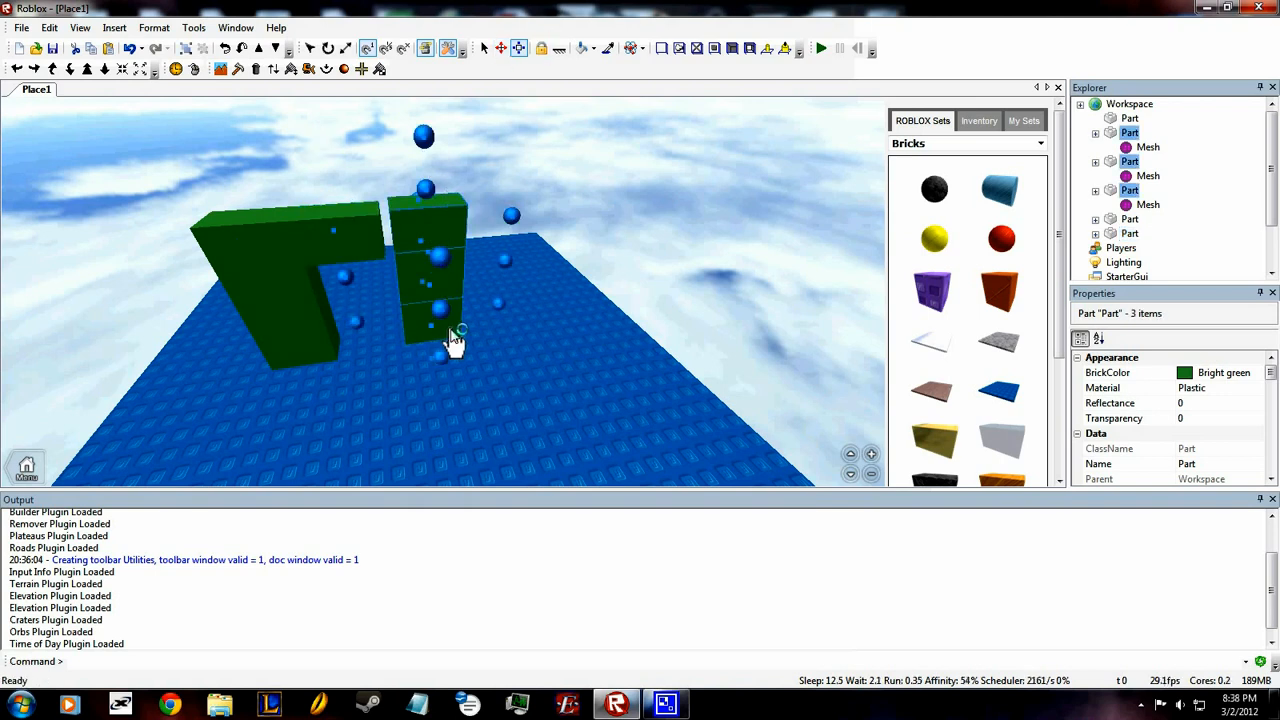
left_click(500, 48)
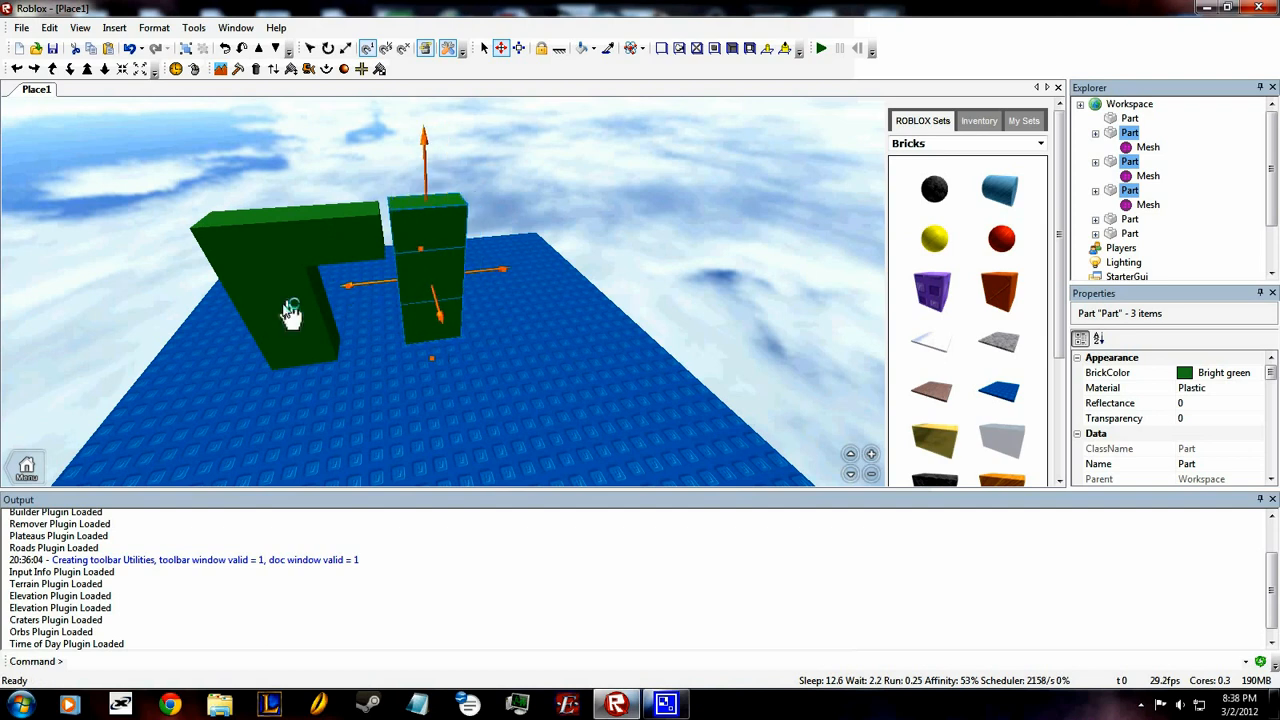
scroll(288, 312, "up", 5)
right_click_drag(288, 310, 289, 314)
scroll(288, 308, "down", 5)
scroll(289, 314, "up", 6)
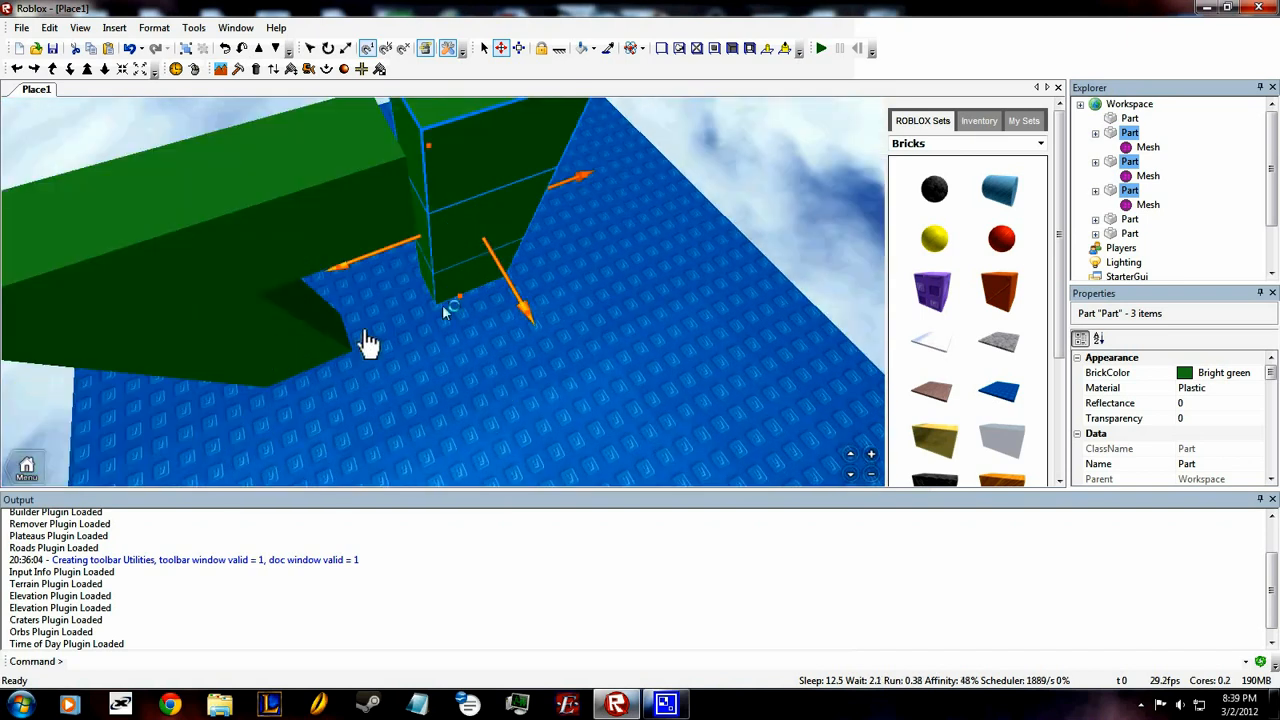
mouse_move(476, 290)
left_mouse_down()
mouse_move(457, 294)
mouse_move(483, 288)
mouse_move(468, 278)
mouse_move(477, 298)
left_mouse_up()
right_click_drag(477, 298, 480, 290)
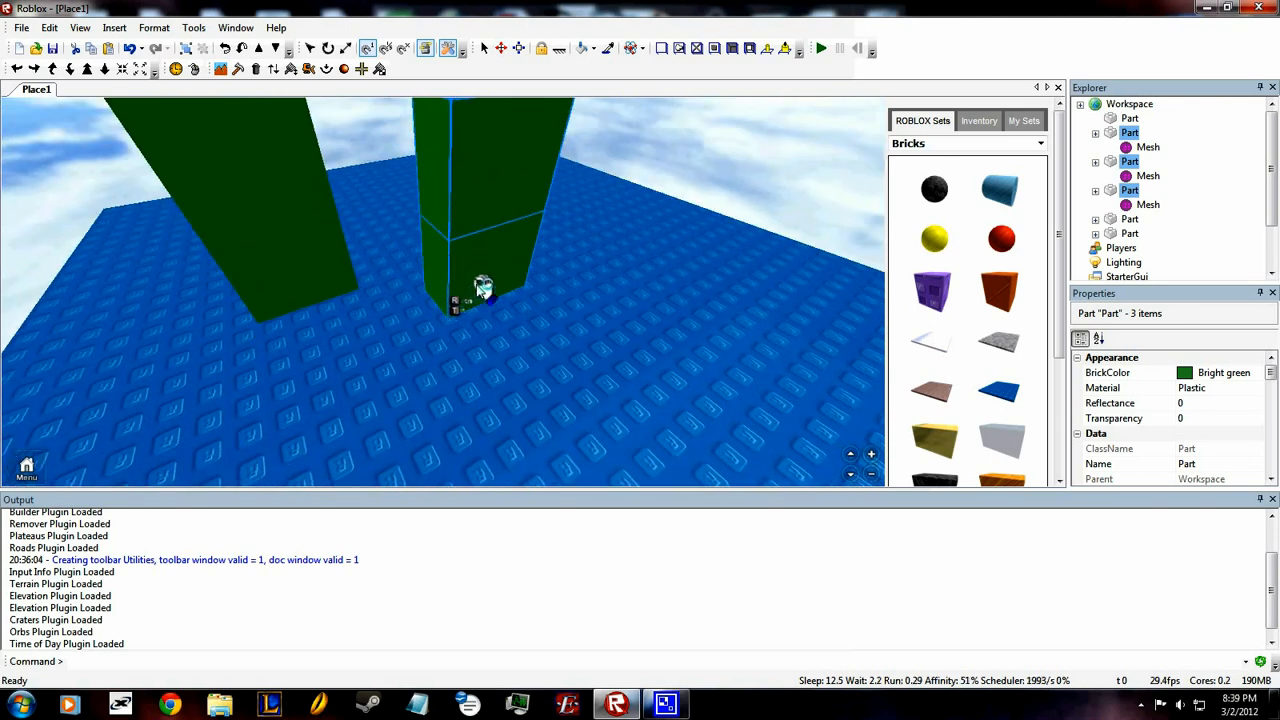
left_click_drag(480, 297, 475, 315)
right_click_drag(471, 309, 471, 316)
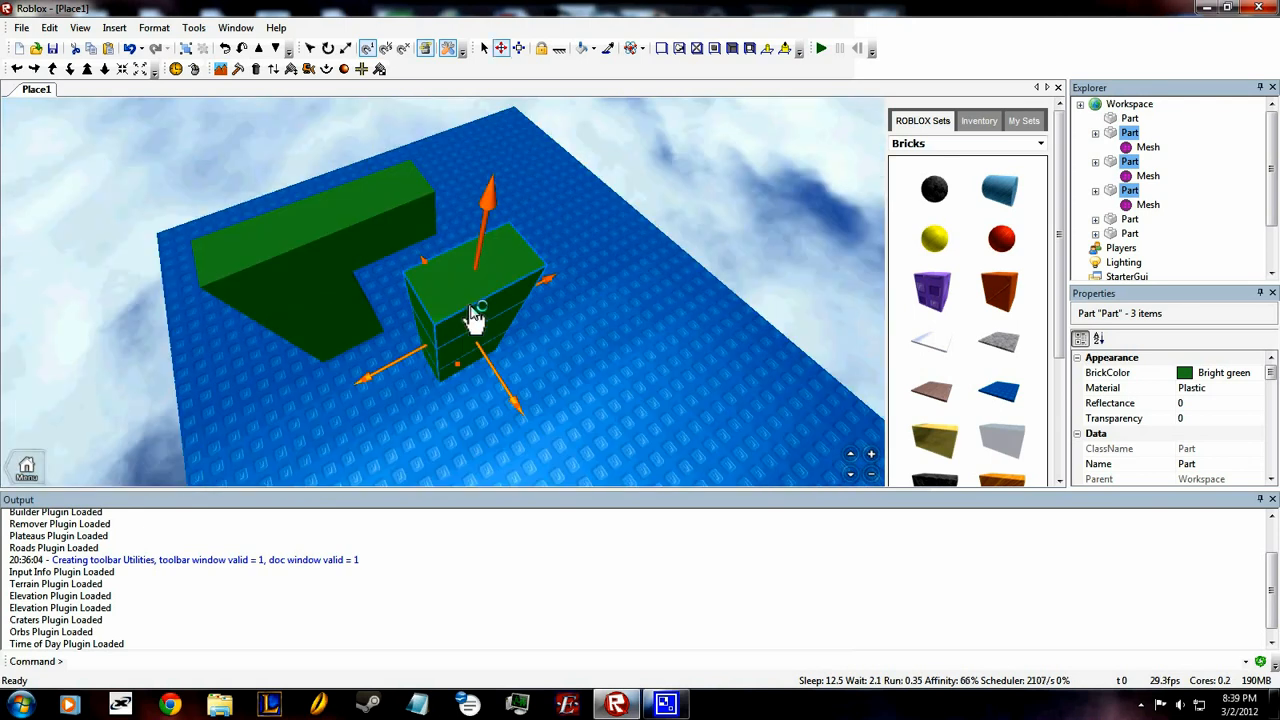
key("Delete")
Step: Duplicate the column and place the copy against the free end of the connecting block to complete the arch
left_click(391, 244)
key("ctrl+d")
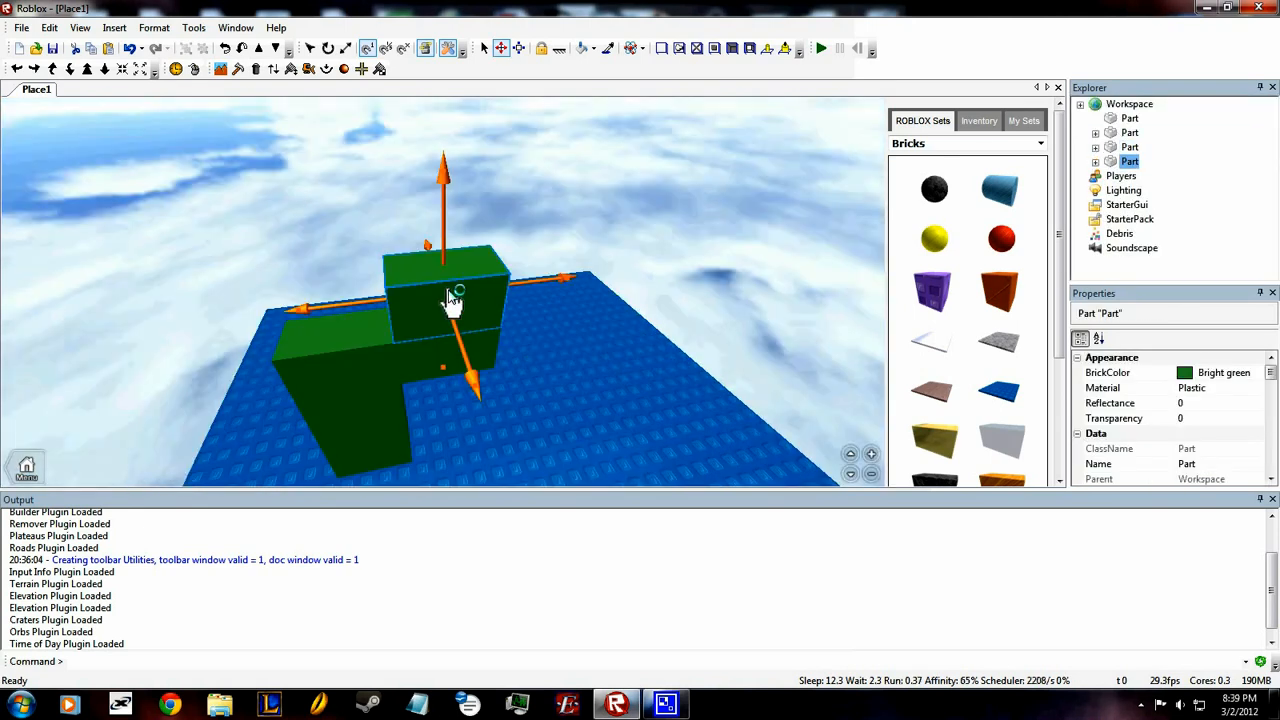
left_click_drag(449, 300, 562, 278)
left_click(518, 48)
right_click_drag(562, 278, 566, 290)
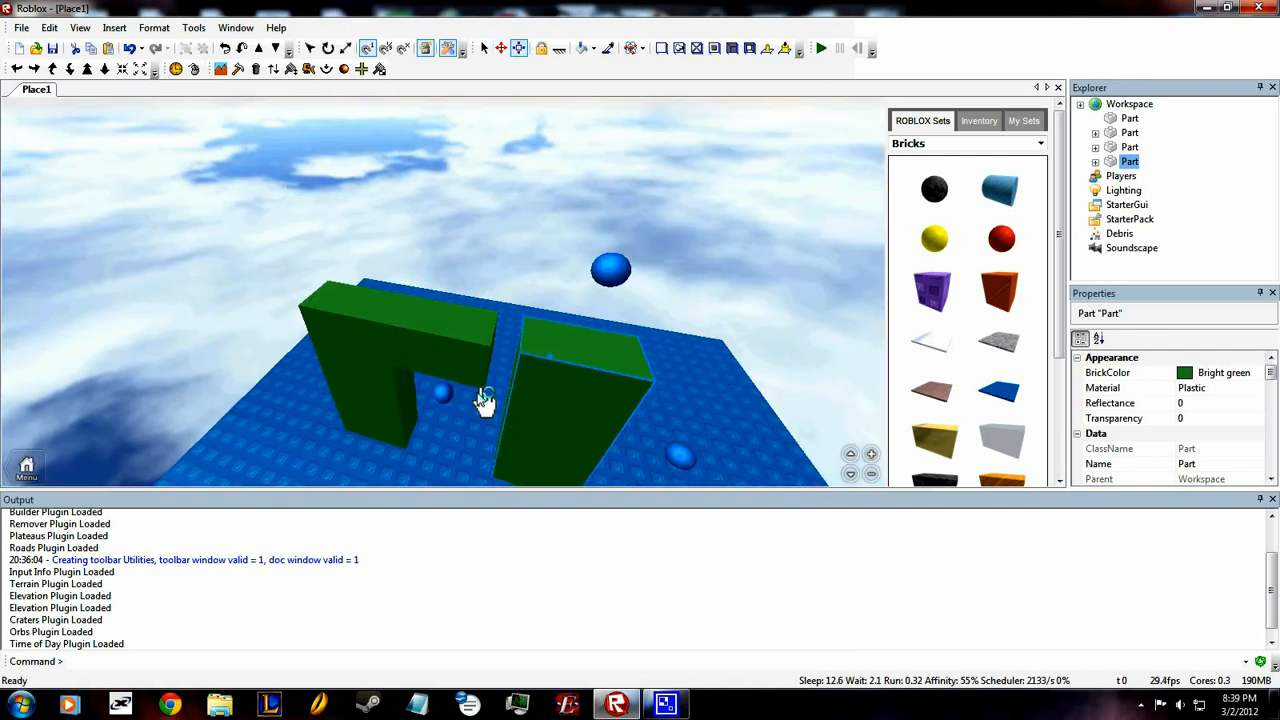
left_click_drag(484, 400, 384, 397)
right_click_drag(384, 397, 409, 383)
Step: Select the arch's three green bricks together and try to insert an object into all of them
left_click(454, 253)
scroll(514, 329, "down", 3)
right_click_drag(514, 329, 512, 330)
scroll(512, 330, "up", 4)
scroll(514, 331, "down", 3)
scroll(500, 320, "up", 2)
left_click(443, 257)
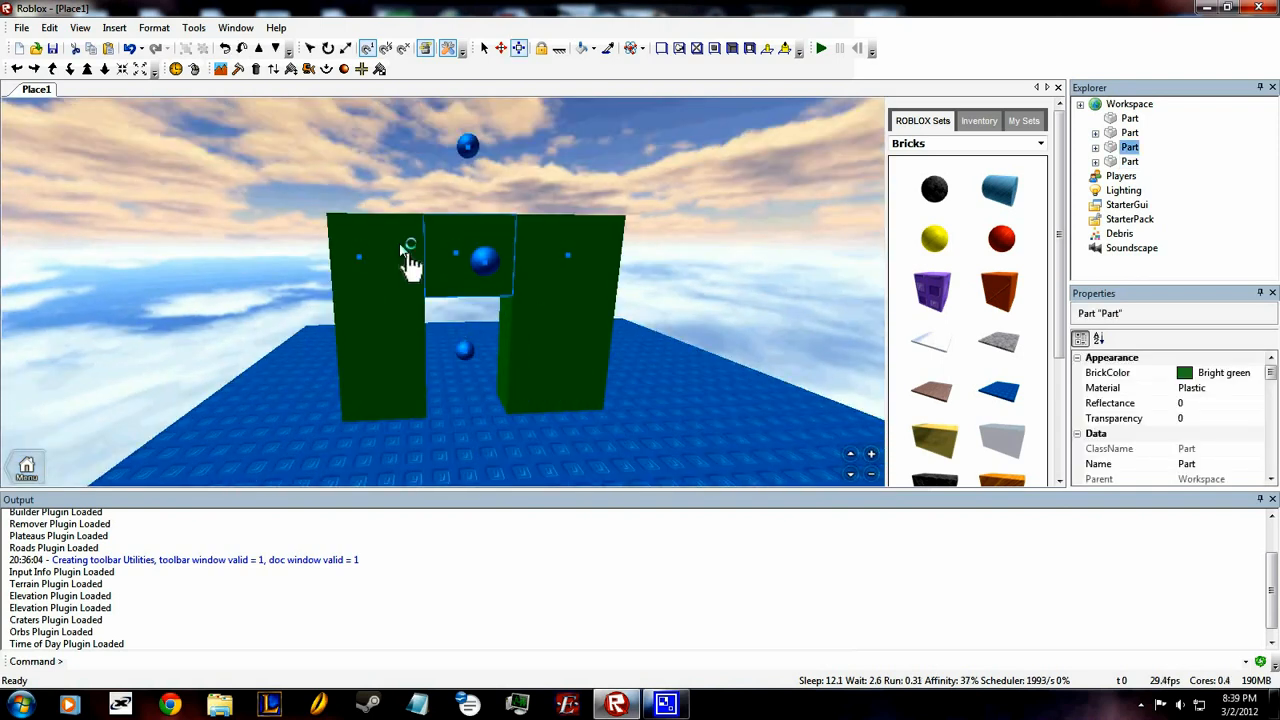
left_click(388, 170)
left_click(393, 267)
left_click(464, 264, "ctrl")
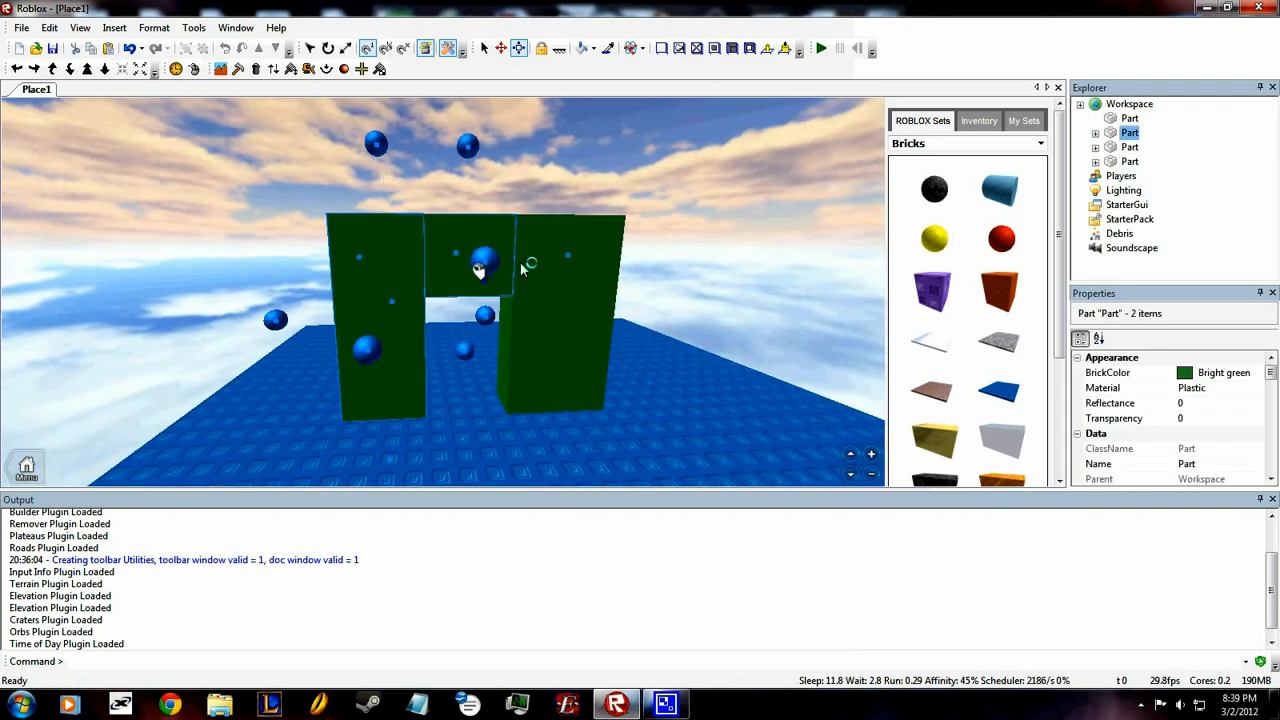
left_click(536, 264, "ctrl")
left_click(114, 27)
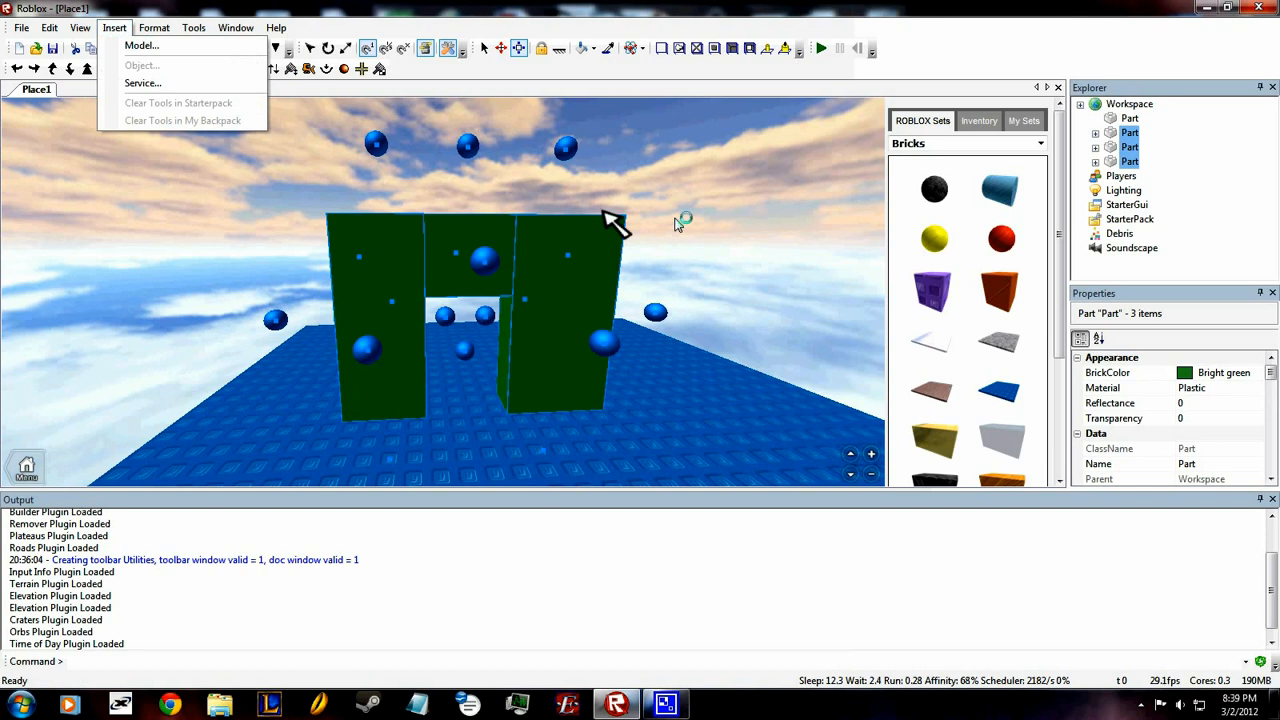
Step: Delete the meshes inside the first column and the connecting block of the arch
left_click(1095, 134)
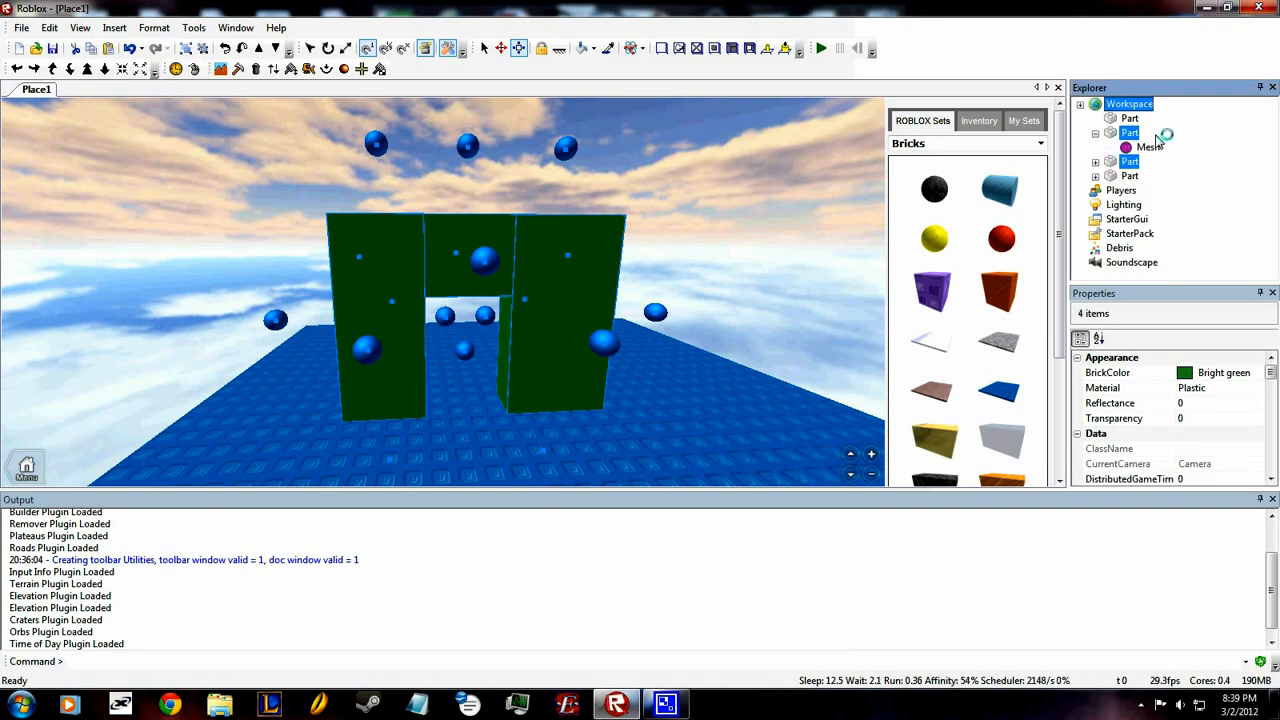
left_click(1148, 147)
key("Delete")
left_click(1125, 147)
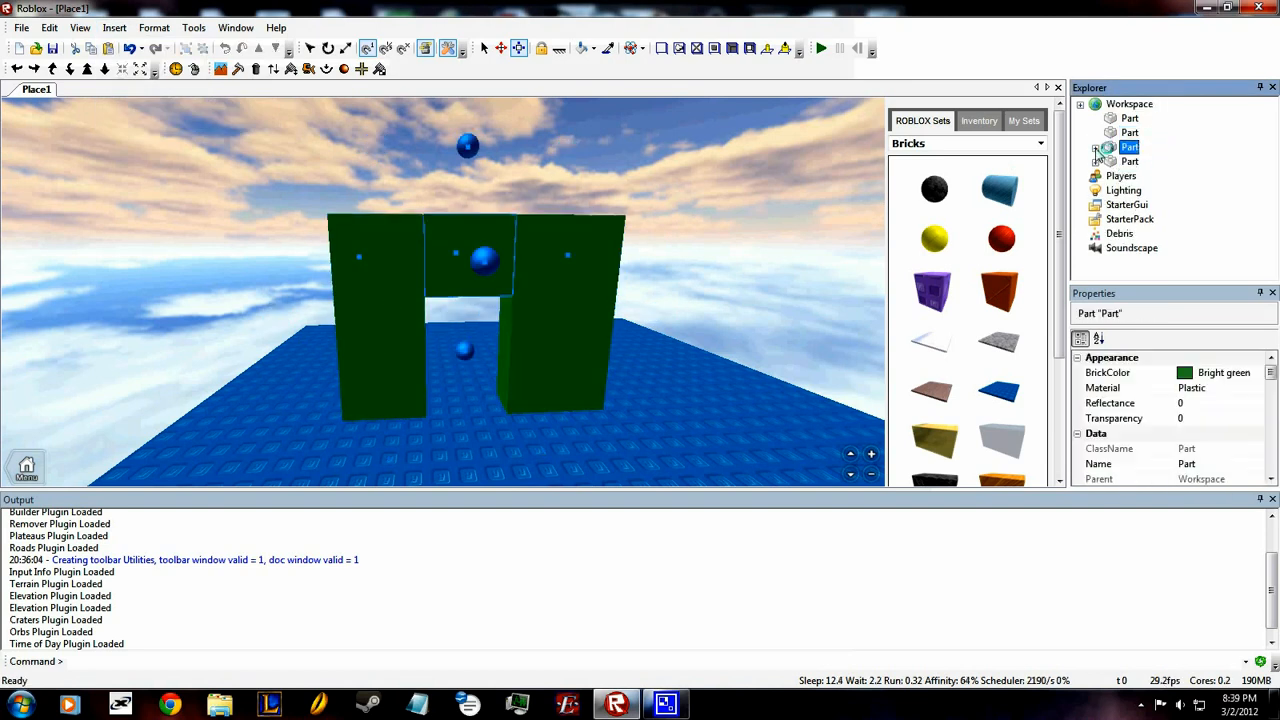
left_click(1096, 148)
left_click(1148, 161)
key("Delete")
left_click(1127, 161)
left_click(1095, 162)
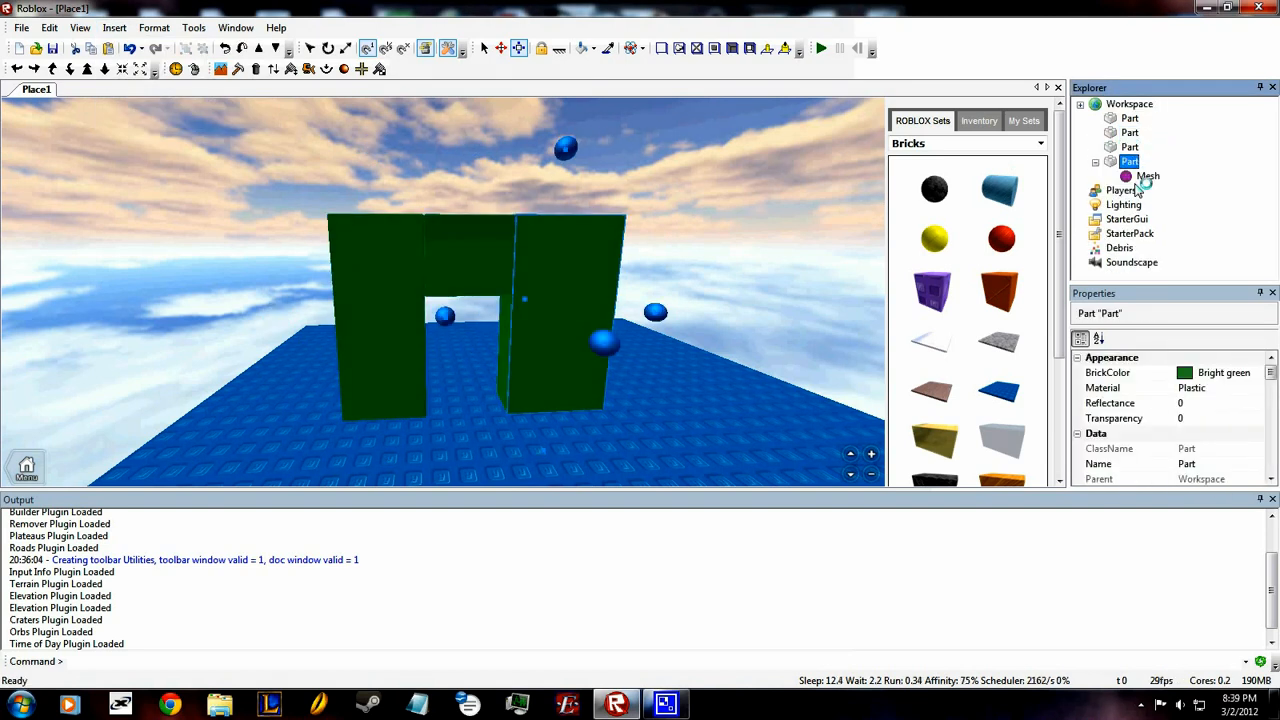
left_click(1135, 190)
left_click(693, 190)
right_click_drag(694, 192, 690, 192)
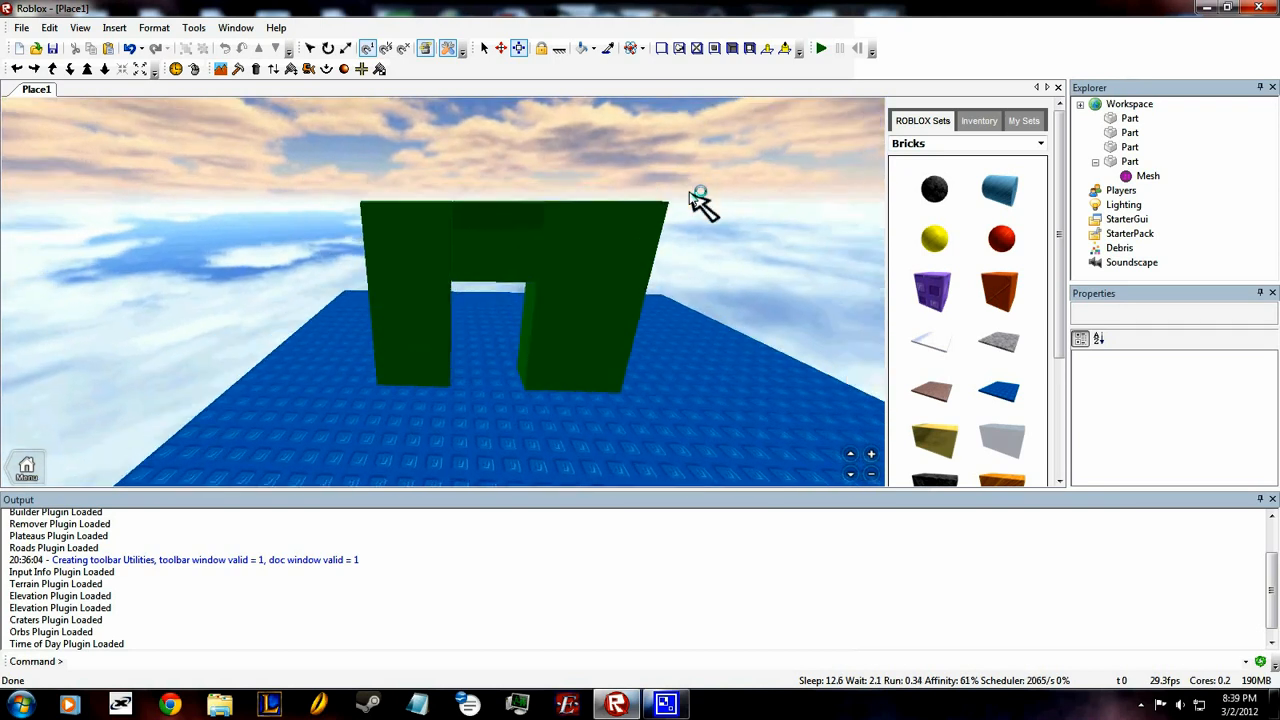
Step: Set the BrickColor of all three arch bricks to Mid gray
scroll(587, 240, "up", 3)
left_click(530, 271)
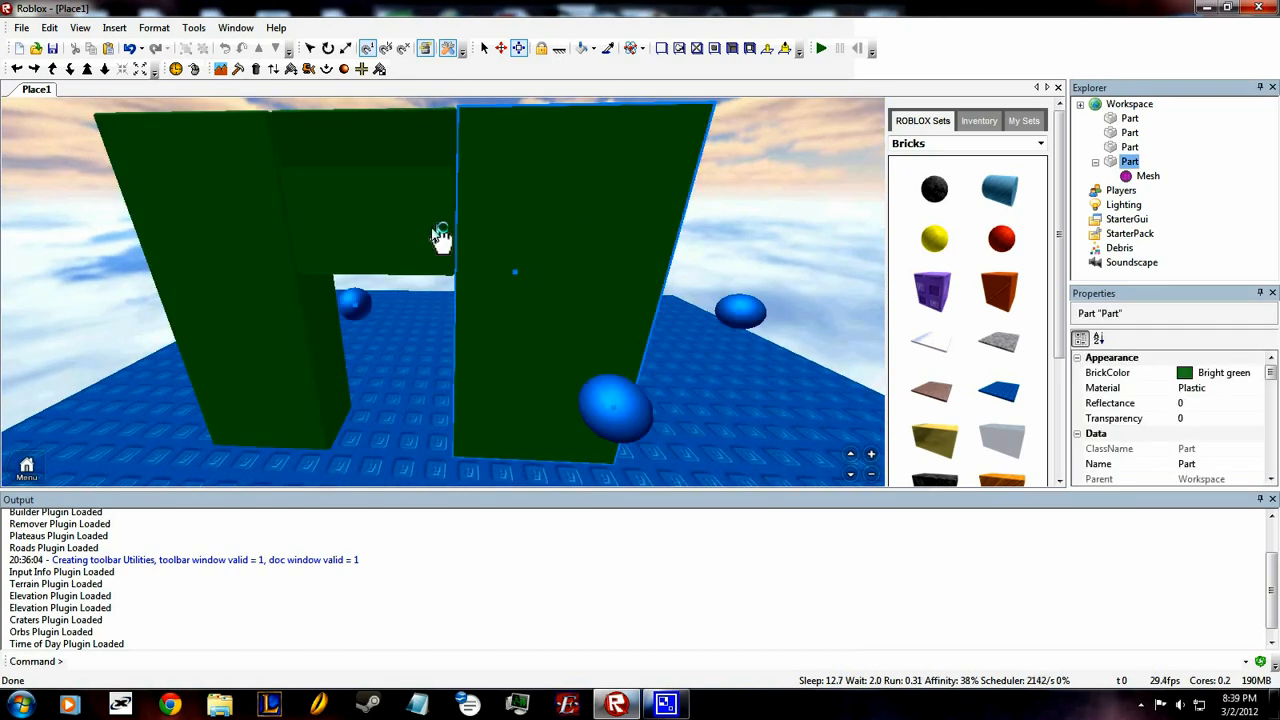
left_click(378, 230, "ctrl")
left_click(175, 223, "ctrl")
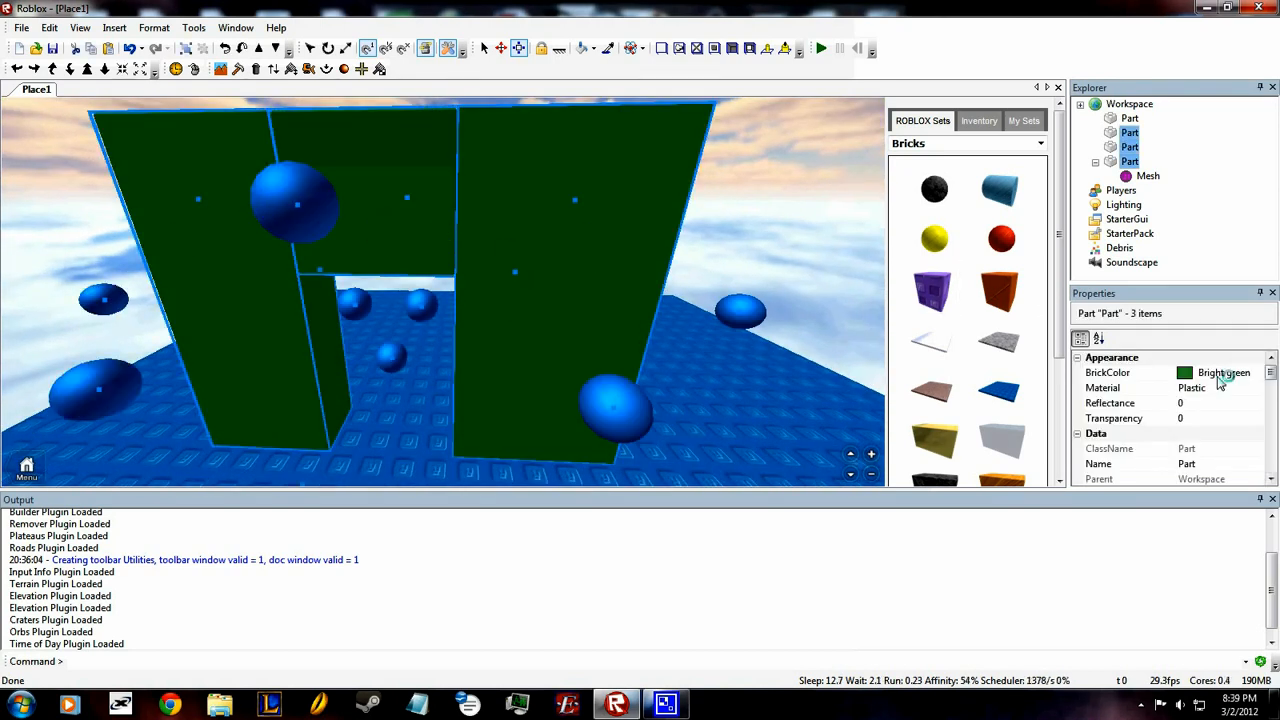
left_click(1219, 378)
left_click(1152, 426)
left_click(719, 249)
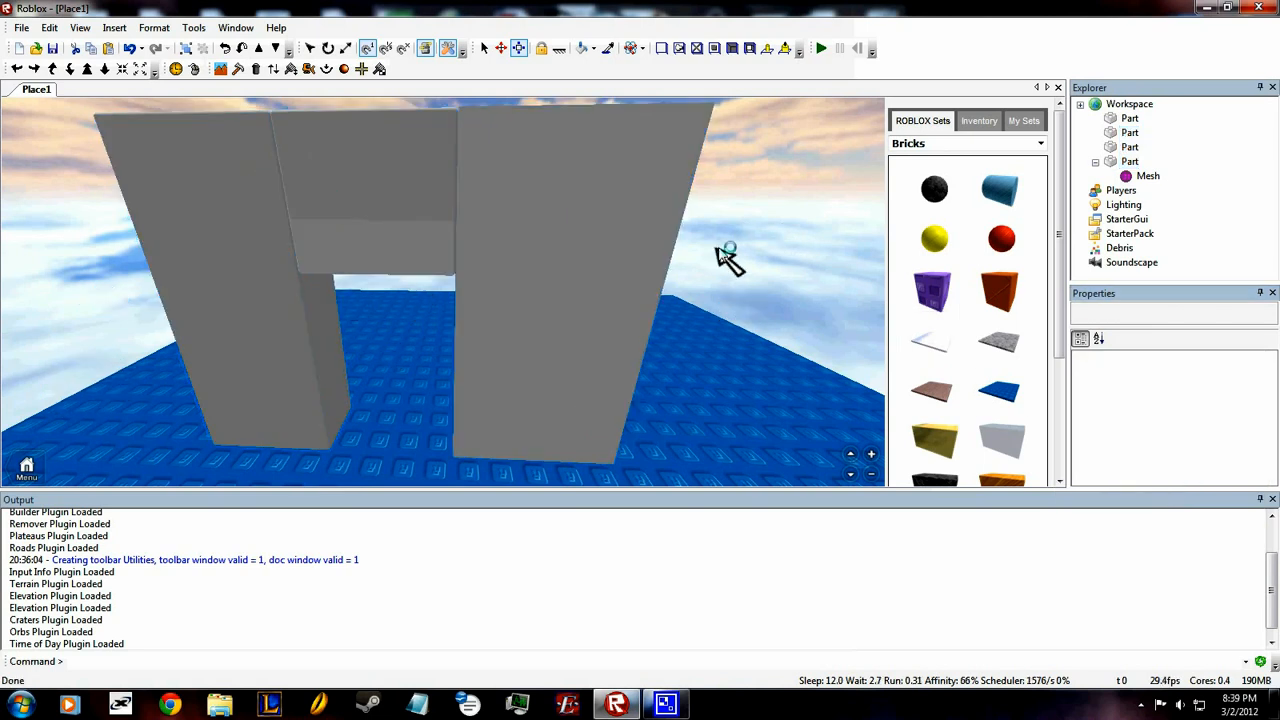
Step: Try to insert an object into the three gray bricks at the same time
right_click_drag(719, 249, 722, 252)
left_click(575, 272)
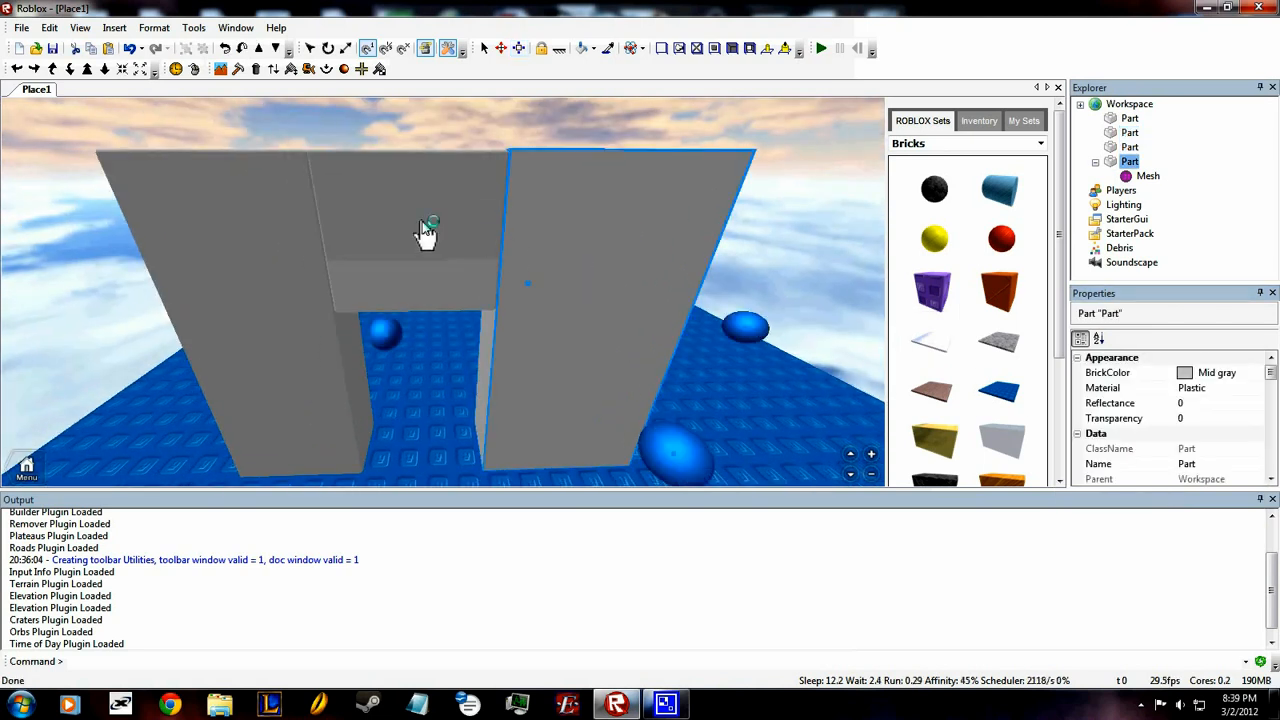
left_click(426, 231, "ctrl")
left_click(214, 271, "ctrl")
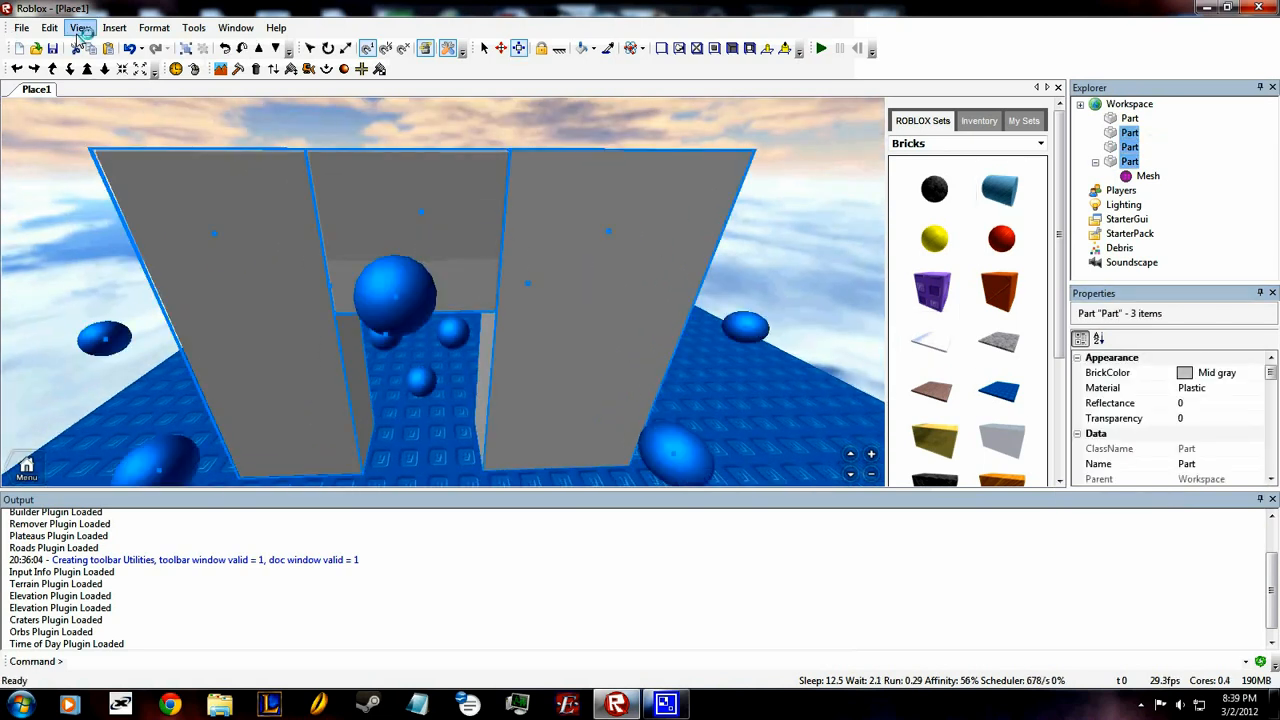
left_click(114, 27)
Step: Insert a BlockMesh into the most recently duplicated column of the arch
left_click(646, 206)
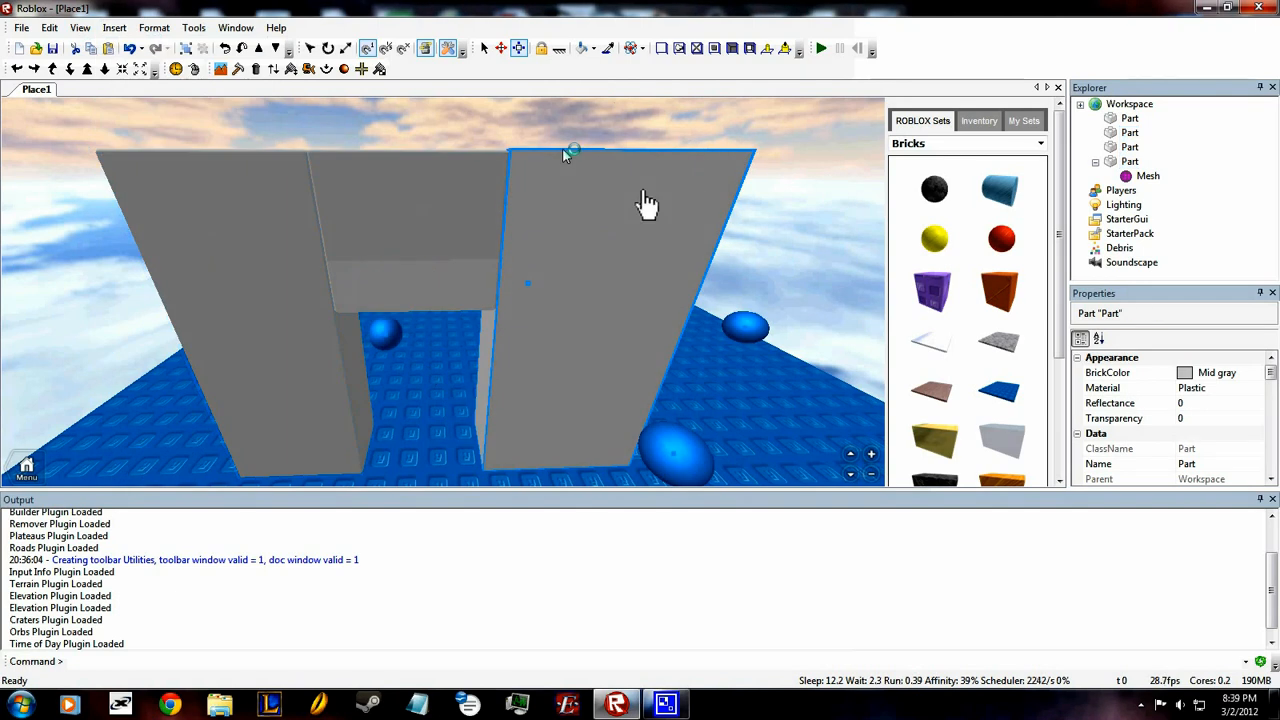
left_click(114, 27)
left_click(115, 66)
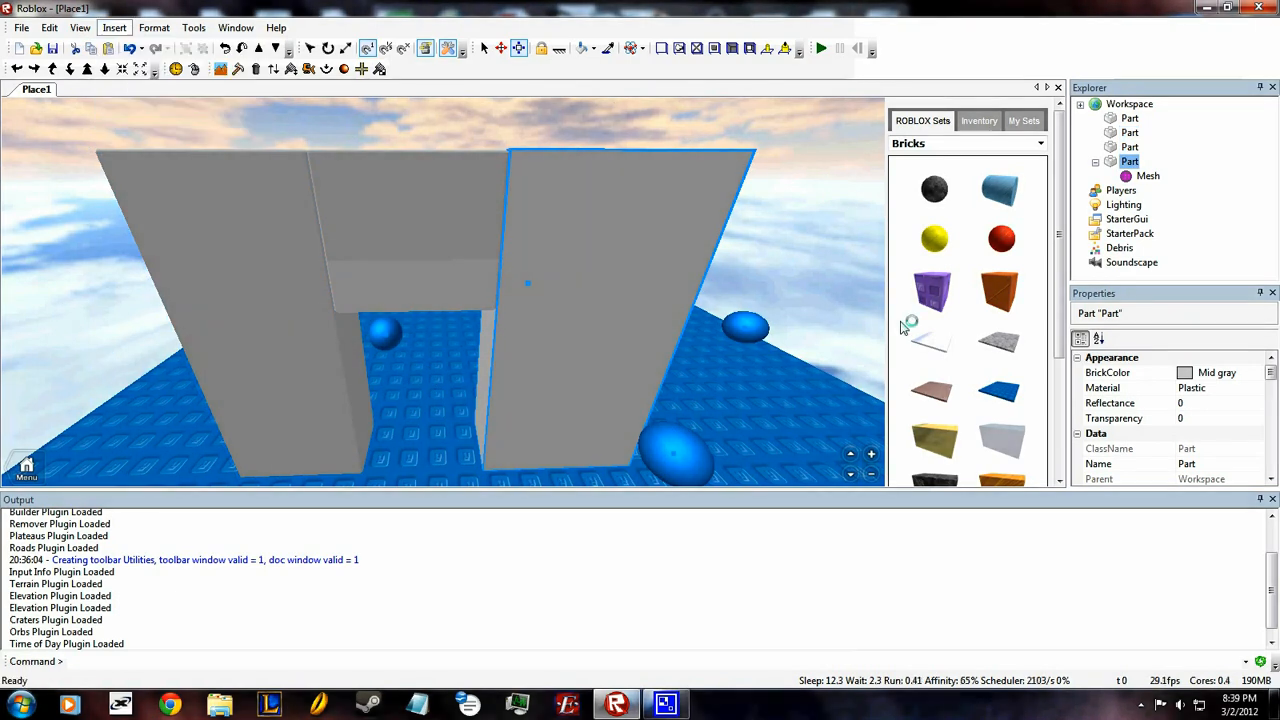
left_click(780, 256)
Step: Insert a BlockMesh into the block connecting the two columns
left_click(424, 216)
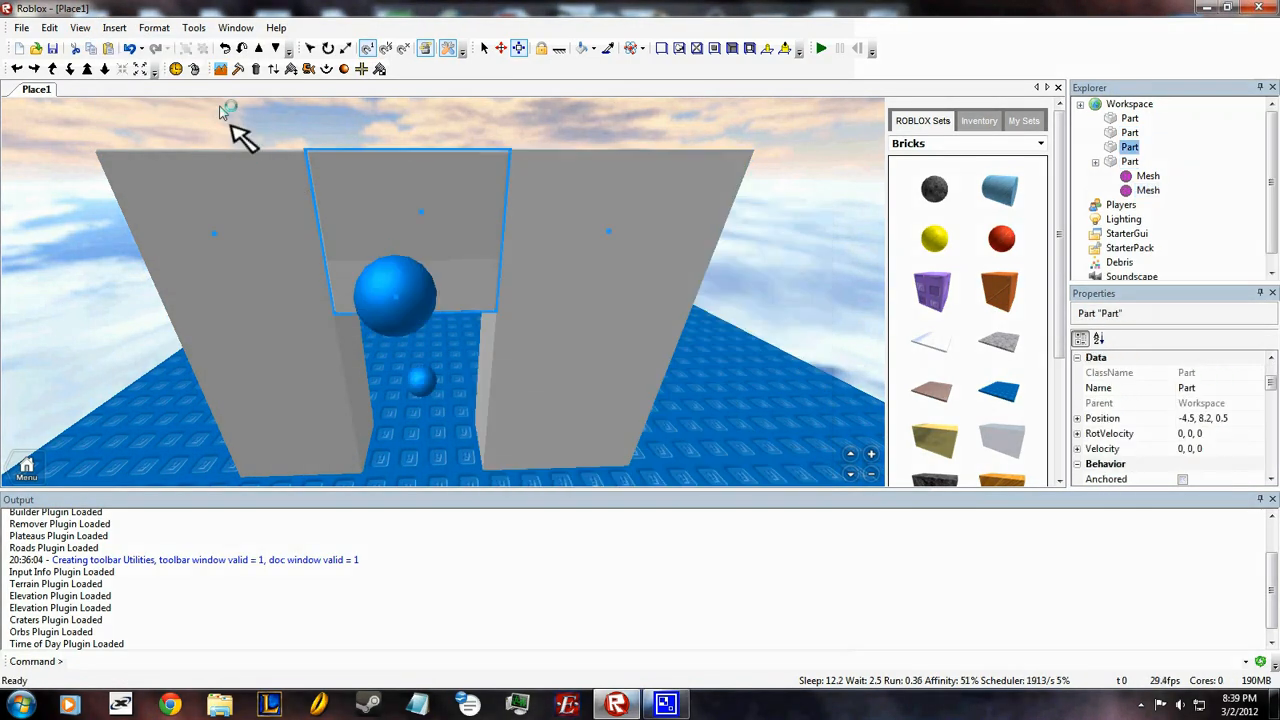
left_click(114, 27)
left_click(115, 66)
left_click(785, 252)
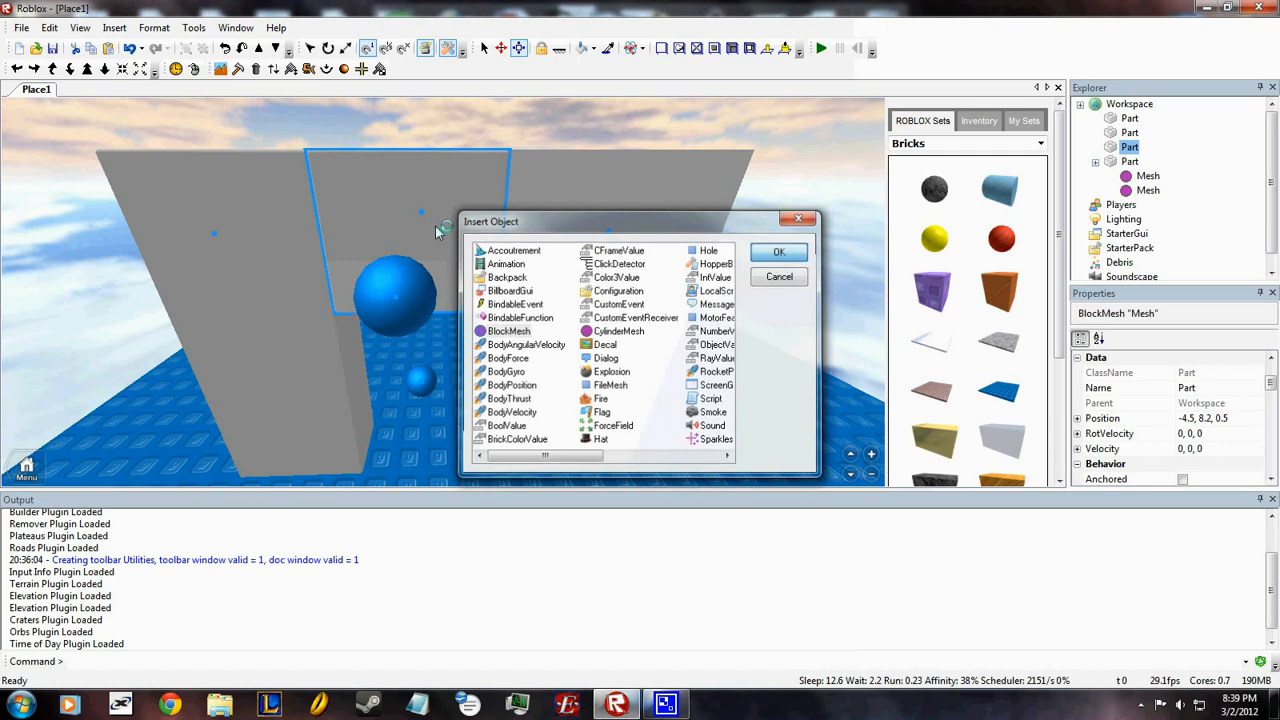
Step: Insert a BlockMesh into the remaining column that has no mesh
left_click(222, 155)
left_click(114, 27)
left_click(122, 66)
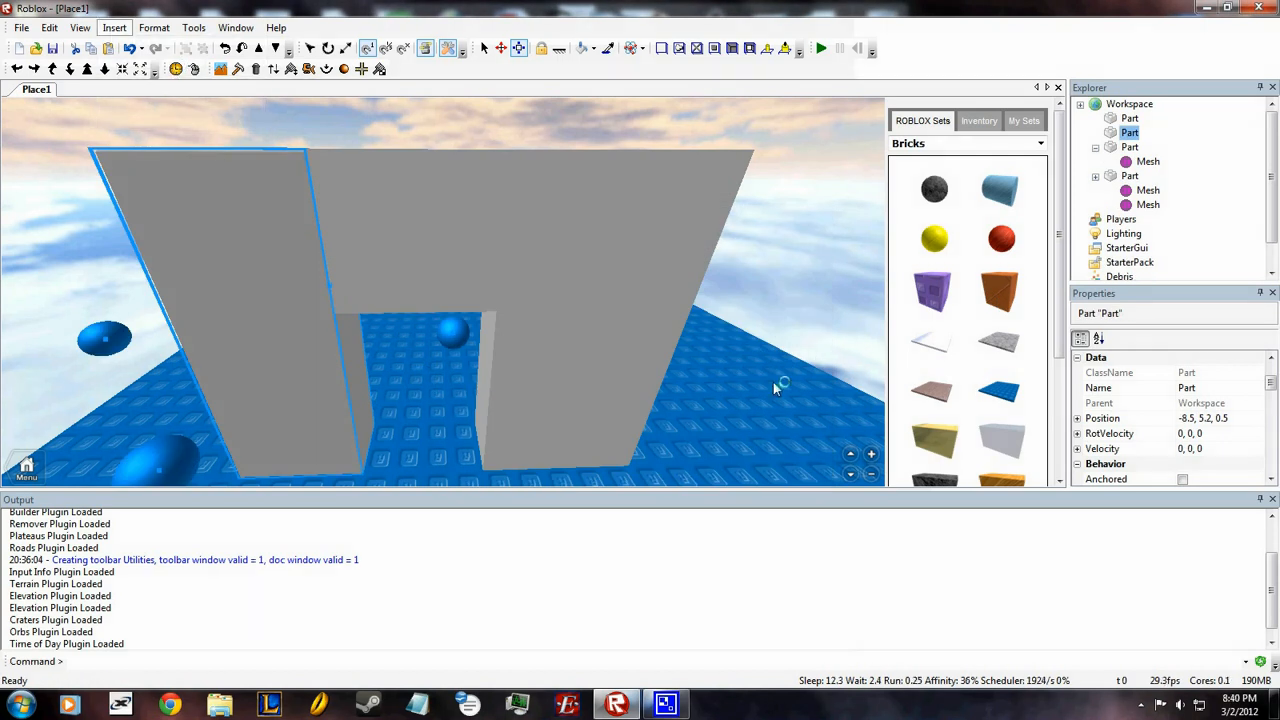
left_click(773, 250)
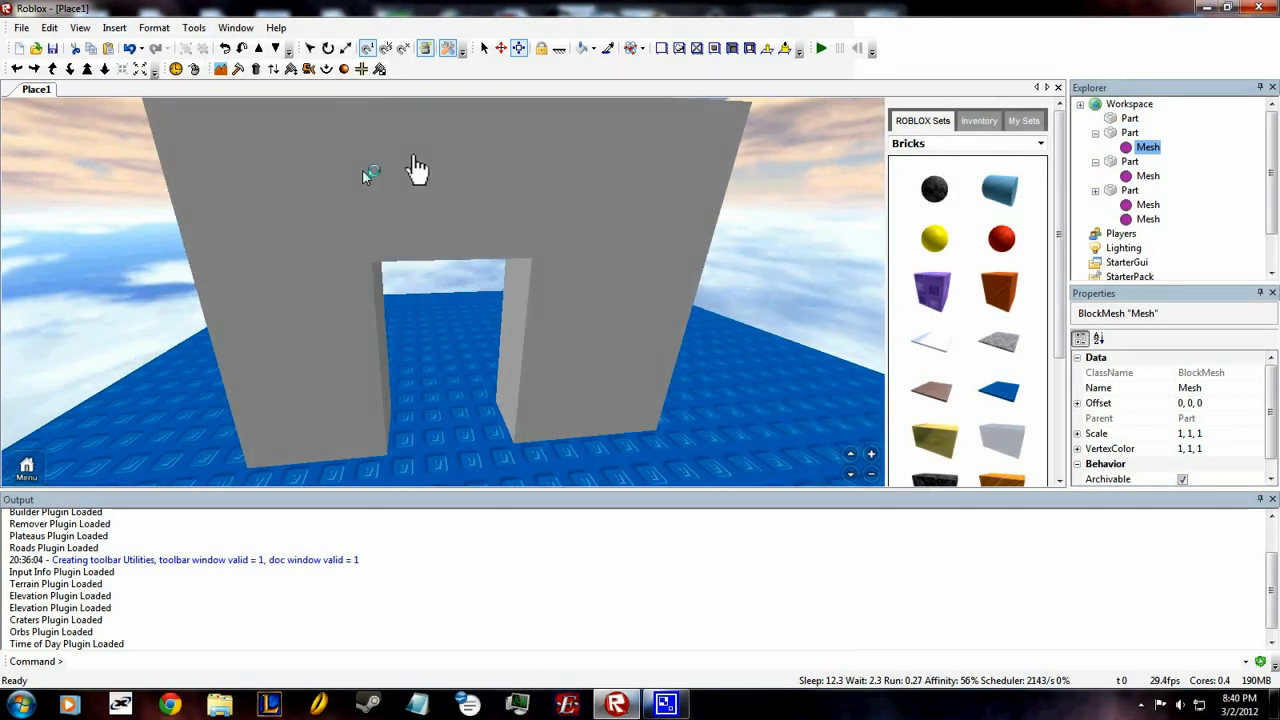
Step: Narrow the arch's wider column from its outer side to match the width of the other column
right_click_drag(403, 322, 401, 318)
scroll(401, 318, "up", 3)
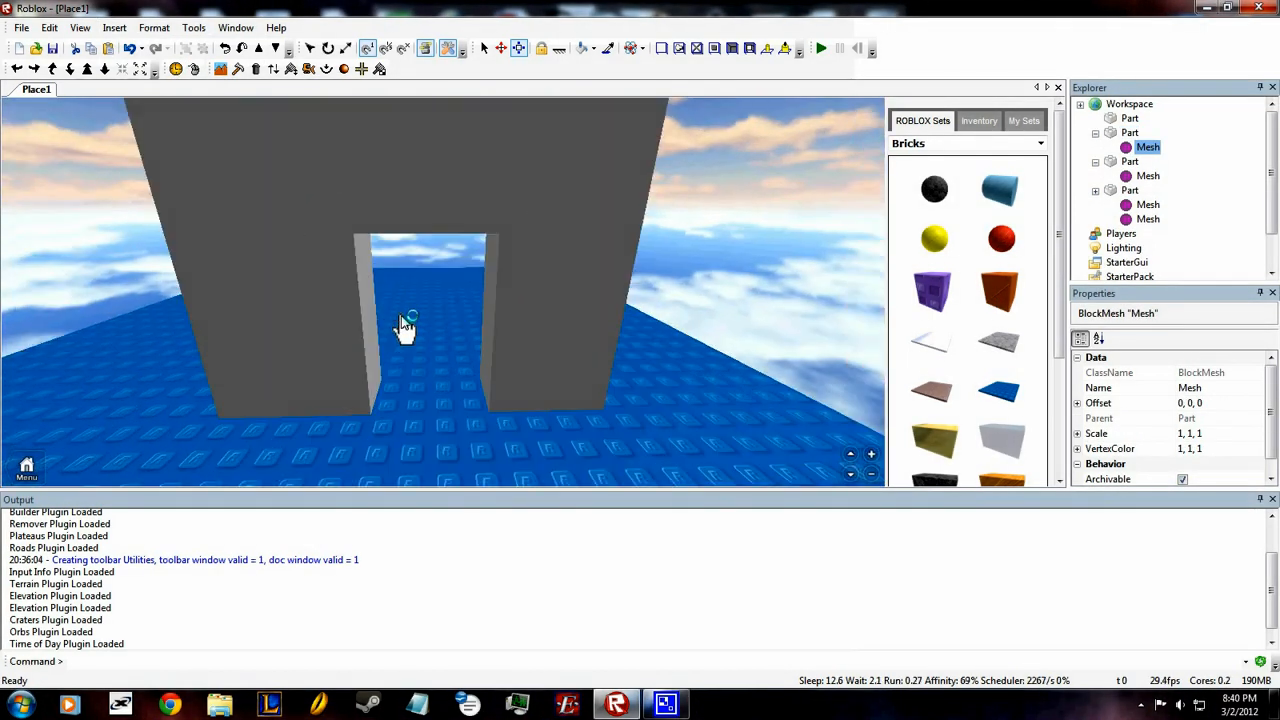
left_click(247, 307)
scroll(258, 275, "down", 2)
left_click_drag(228, 283, 266, 295)
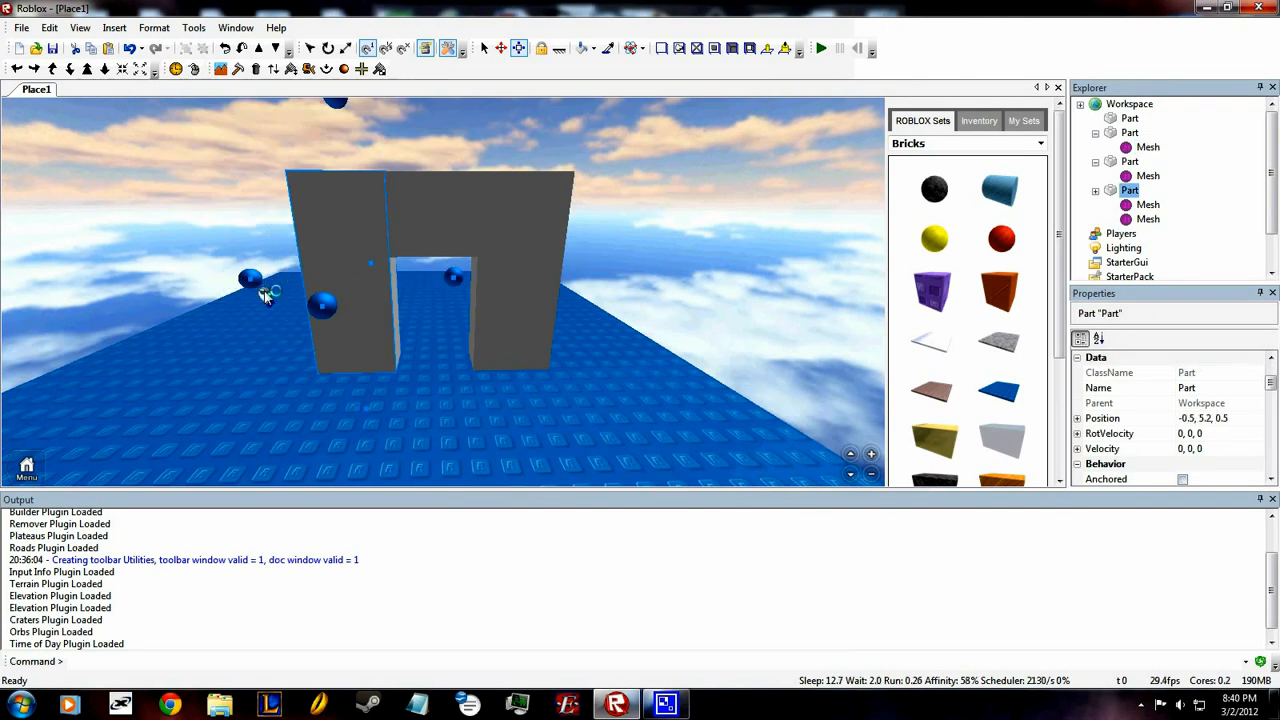
scroll(363, 280, "up", 2)
left_click(795, 300)
Step: Examine the gray arch from several distances and angles for visible seams between its bricks
scroll(795, 300, "down", 2)
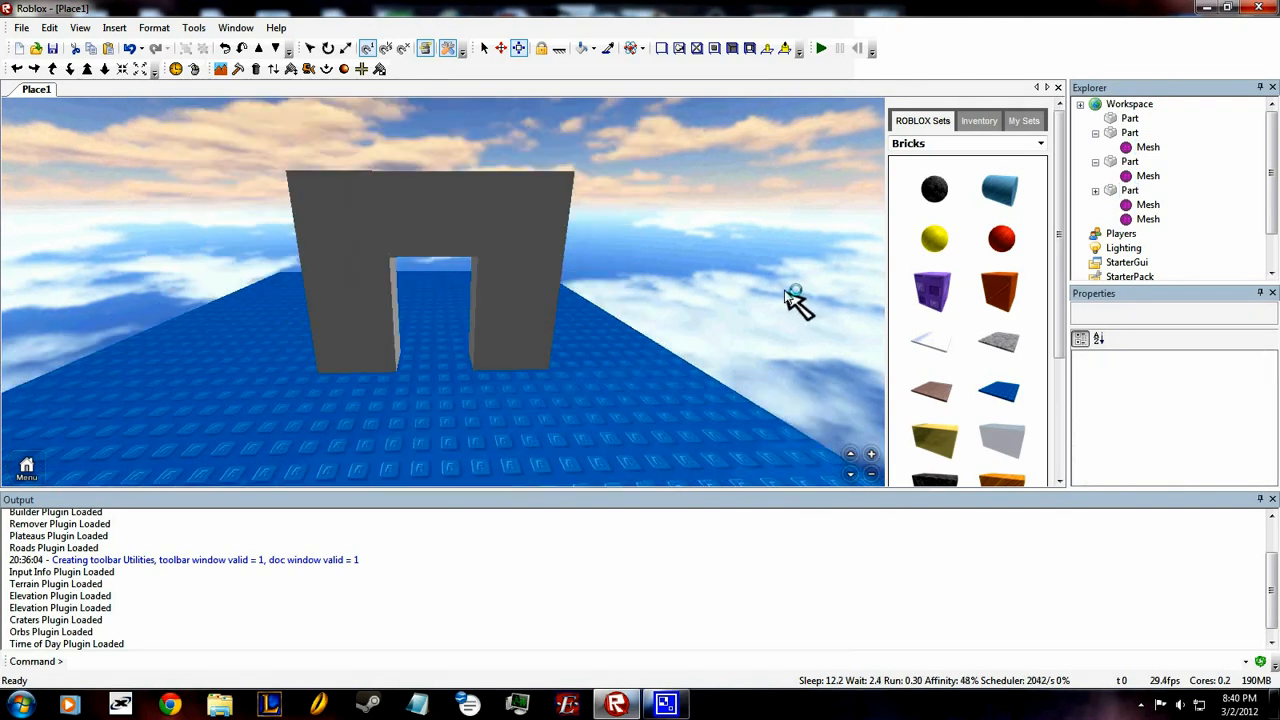
scroll(765, 292, "up", 2)
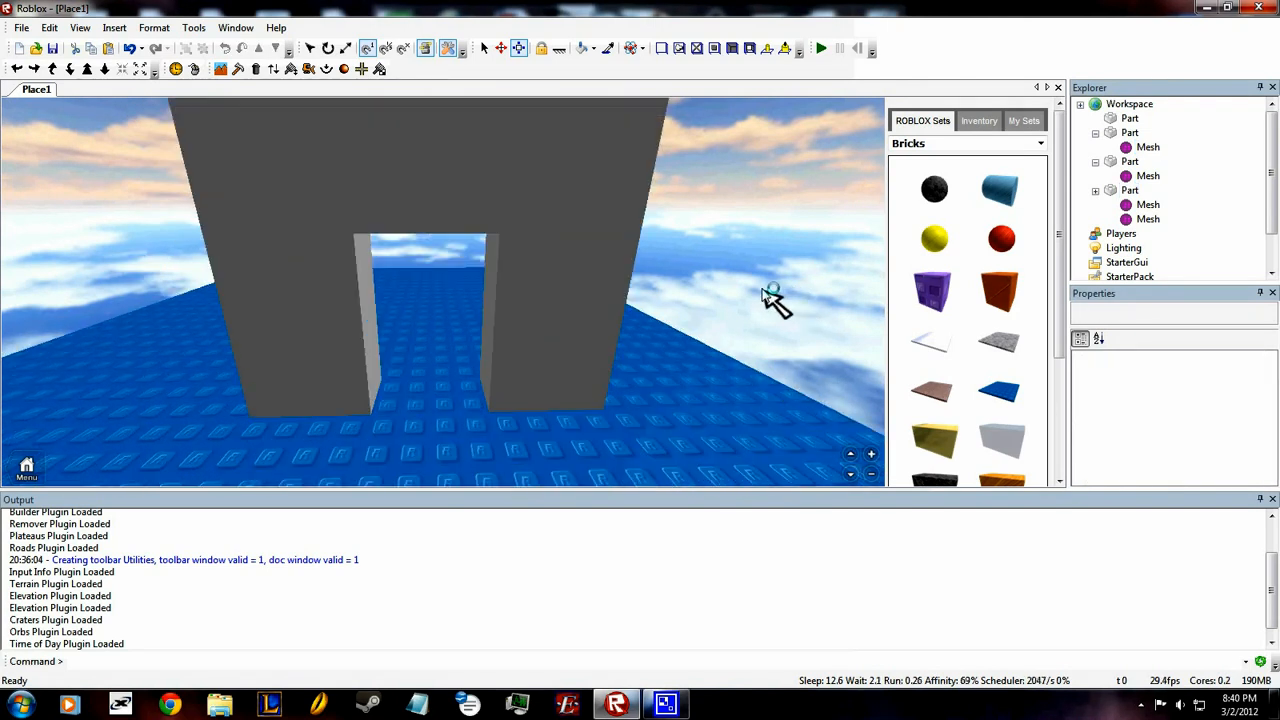
scroll(774, 299, "down", 2)
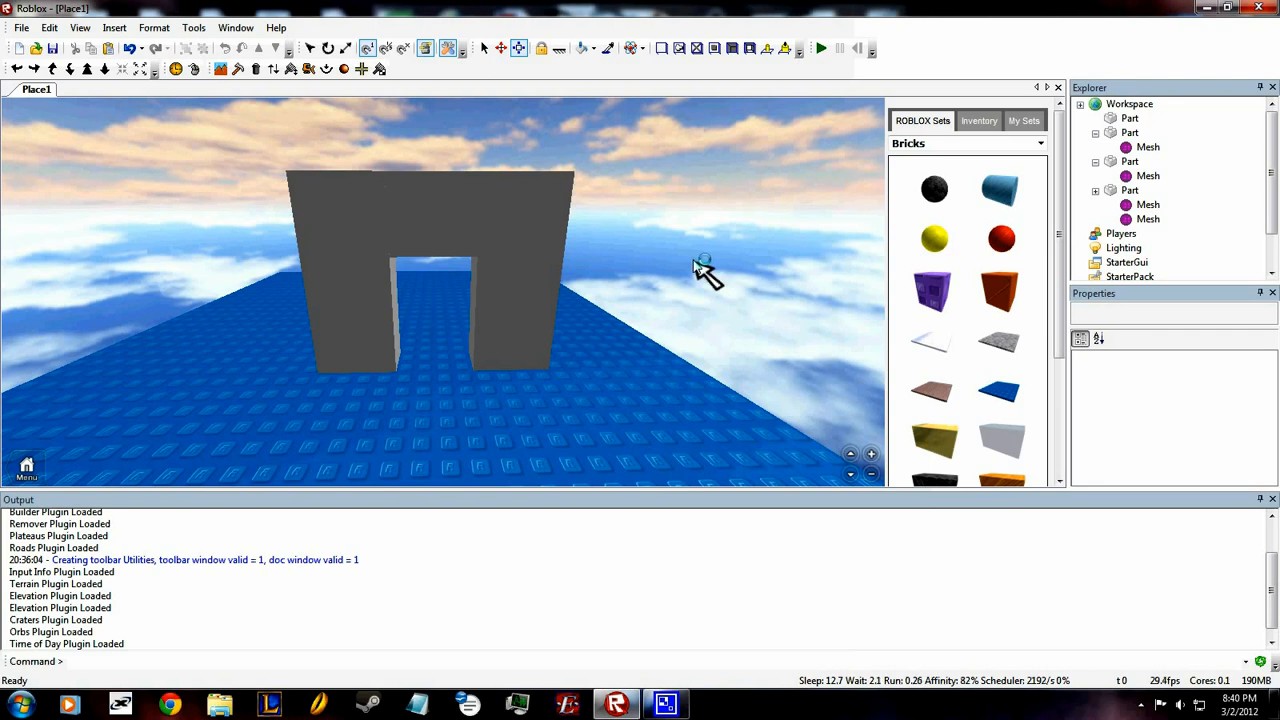
left_click(664, 707)
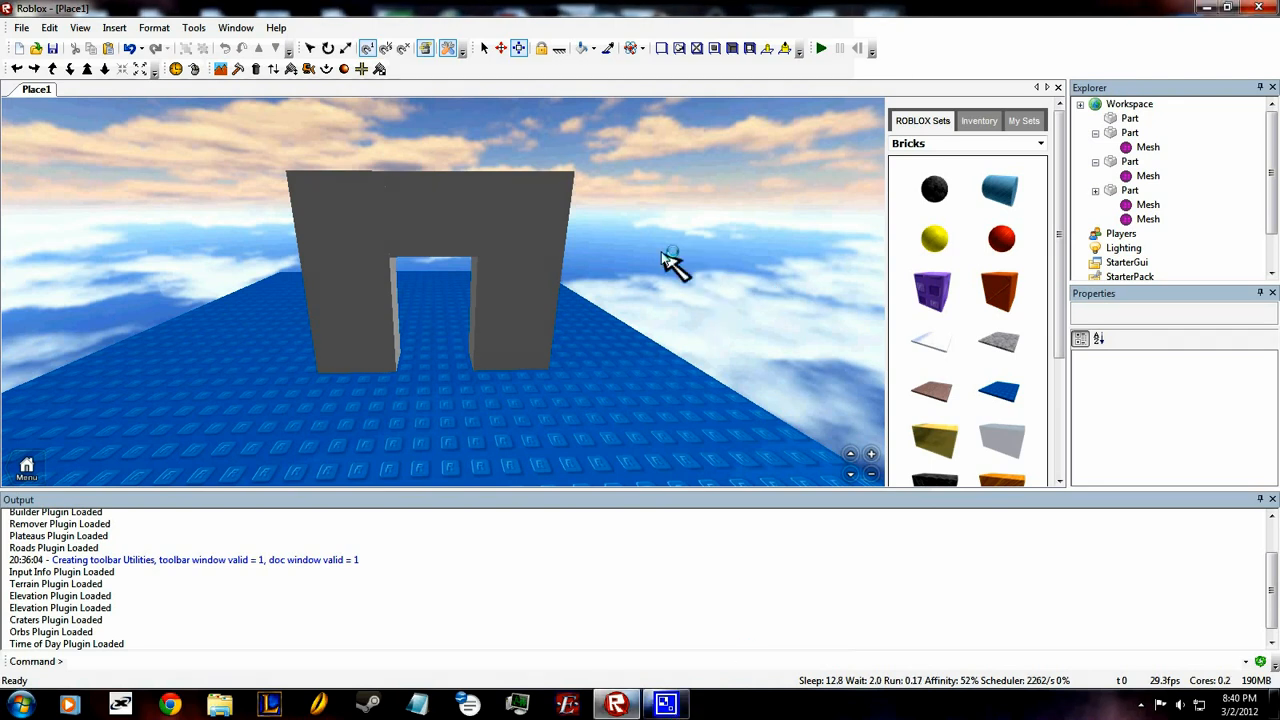
scroll(660, 262, "up", 3)
right_click_drag(660, 263, 643, 264)
scroll(643, 264, "down", 3)
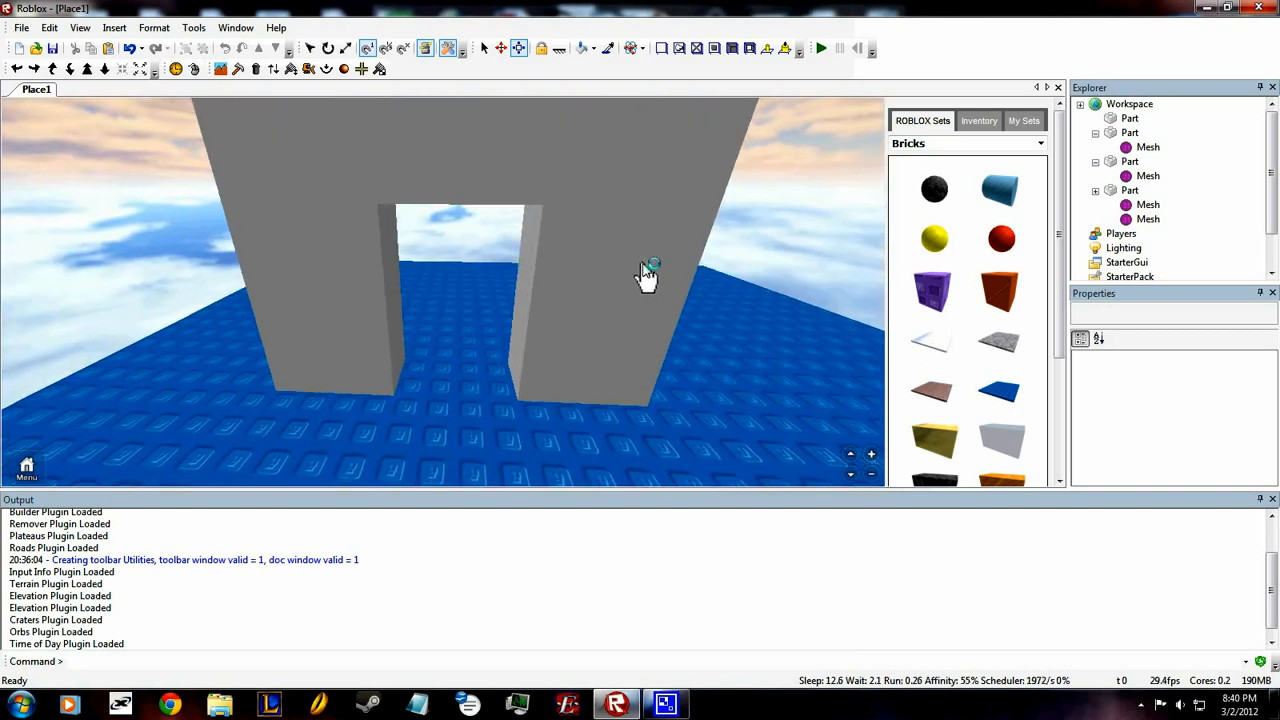
scroll(643, 264, "down", 2)
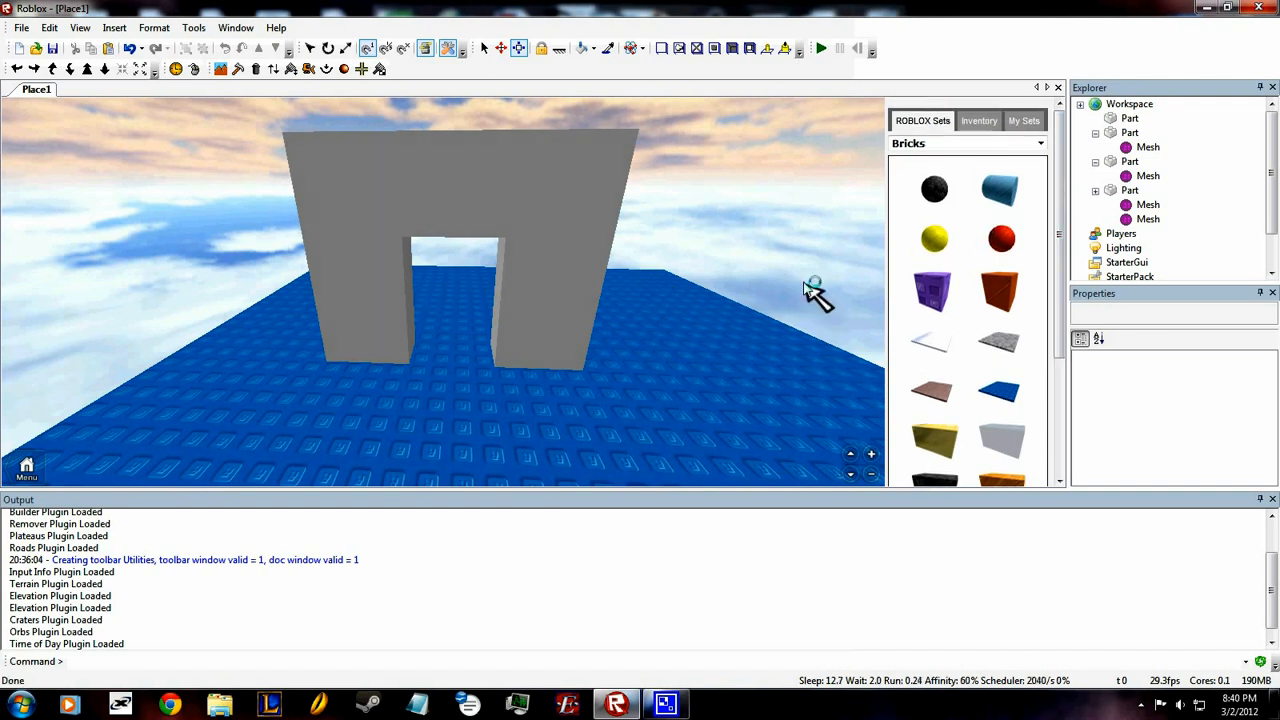
scroll(815, 292, "down", 2)
scroll(815, 292, "up", 3)
right_click_drag(757, 298, 757, 306)
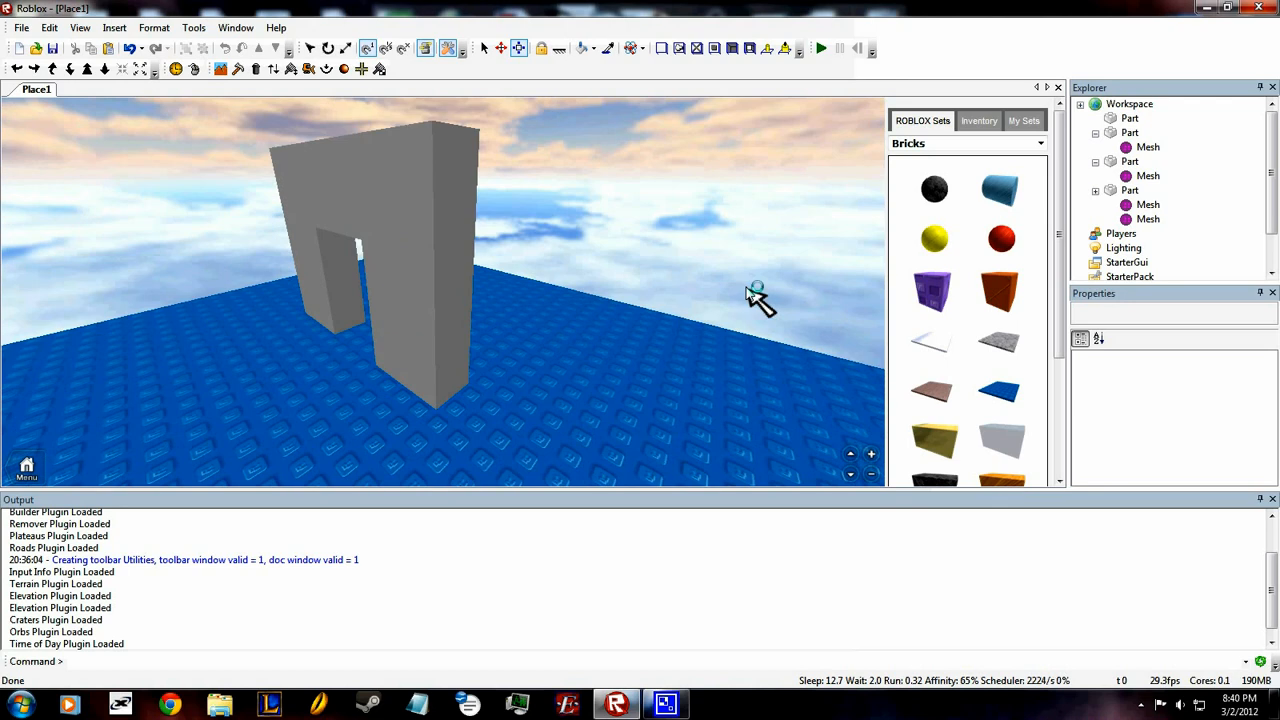
scroll(757, 298, "down", 2)
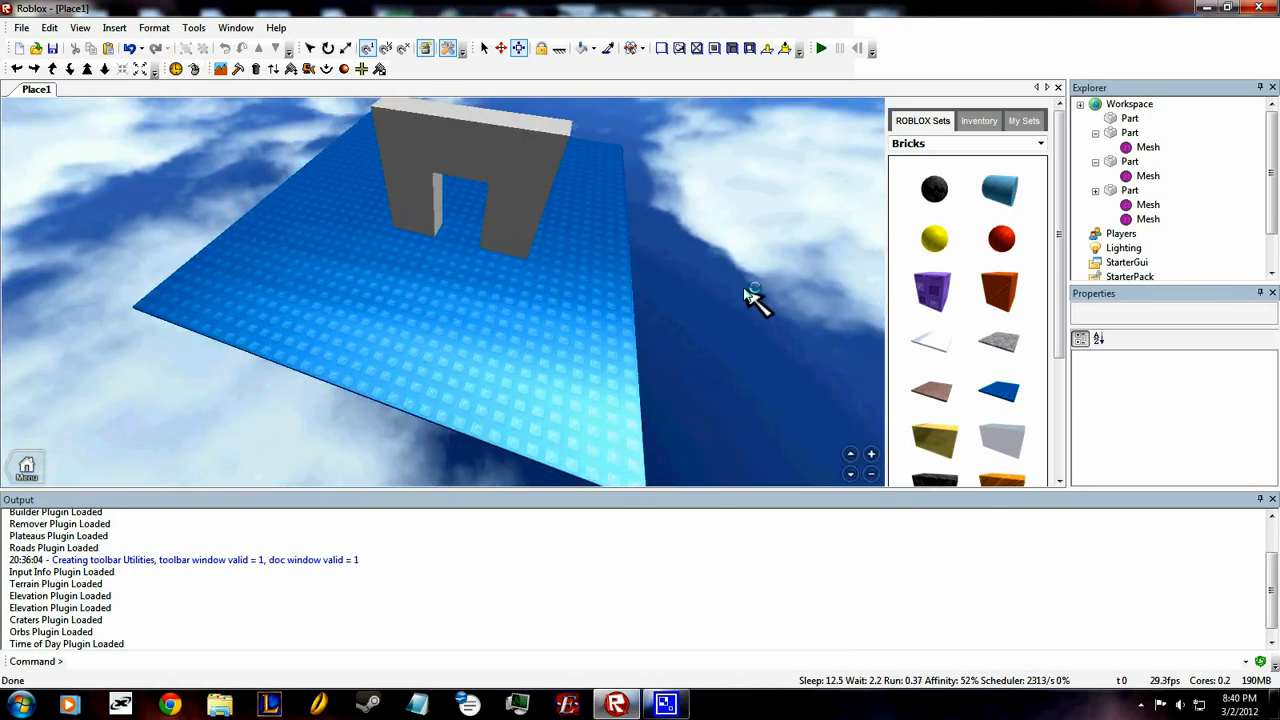
scroll(757, 305, "up", 3)
scroll(757, 305, "down", 3)
scroll(757, 306, "up", 3)
left_click(1148, 220)
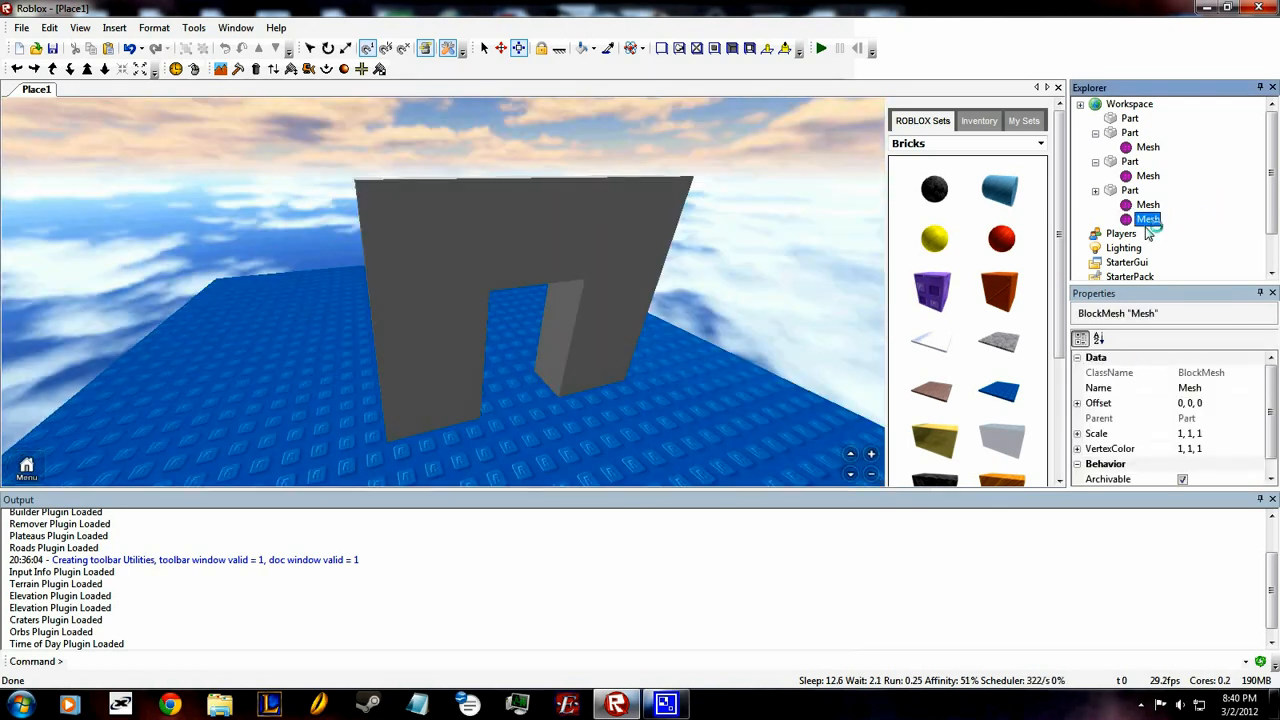
Step: Duplicate the connecting block and place the copy on the open baseplate away from the arch
left_click(572, 237)
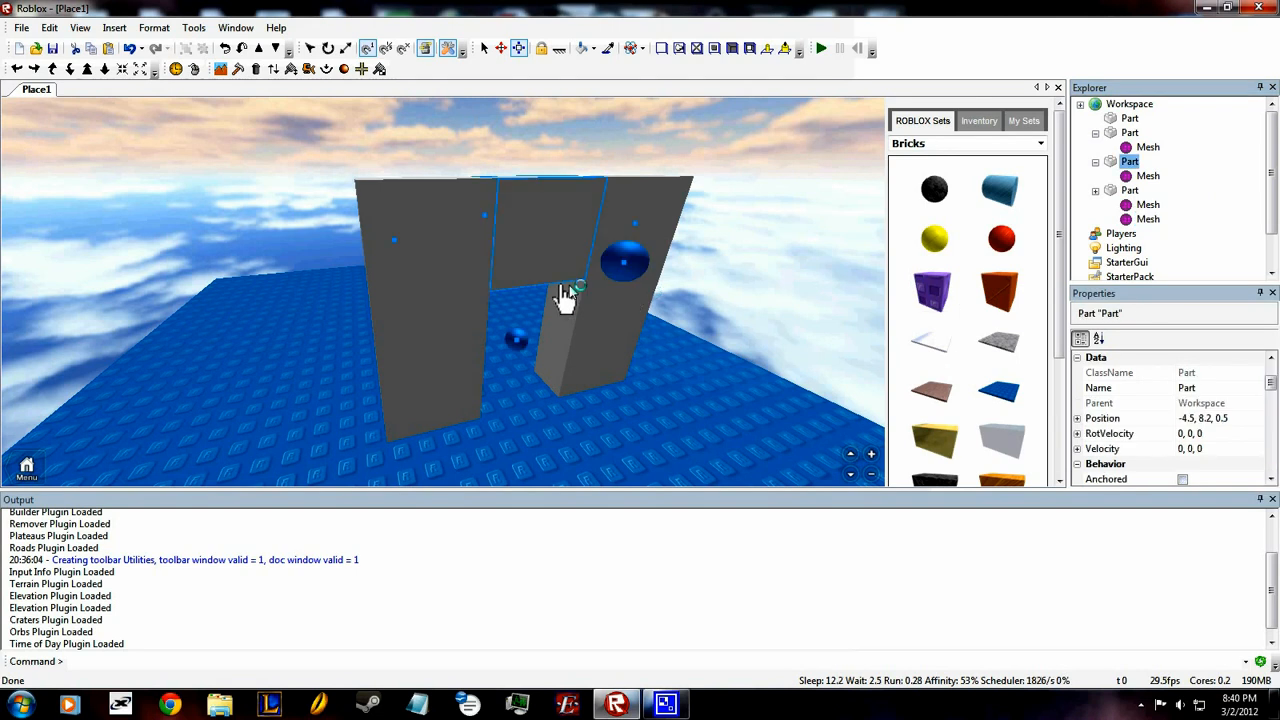
right_click_drag(570, 288, 570, 288)
key("ctrl+v")
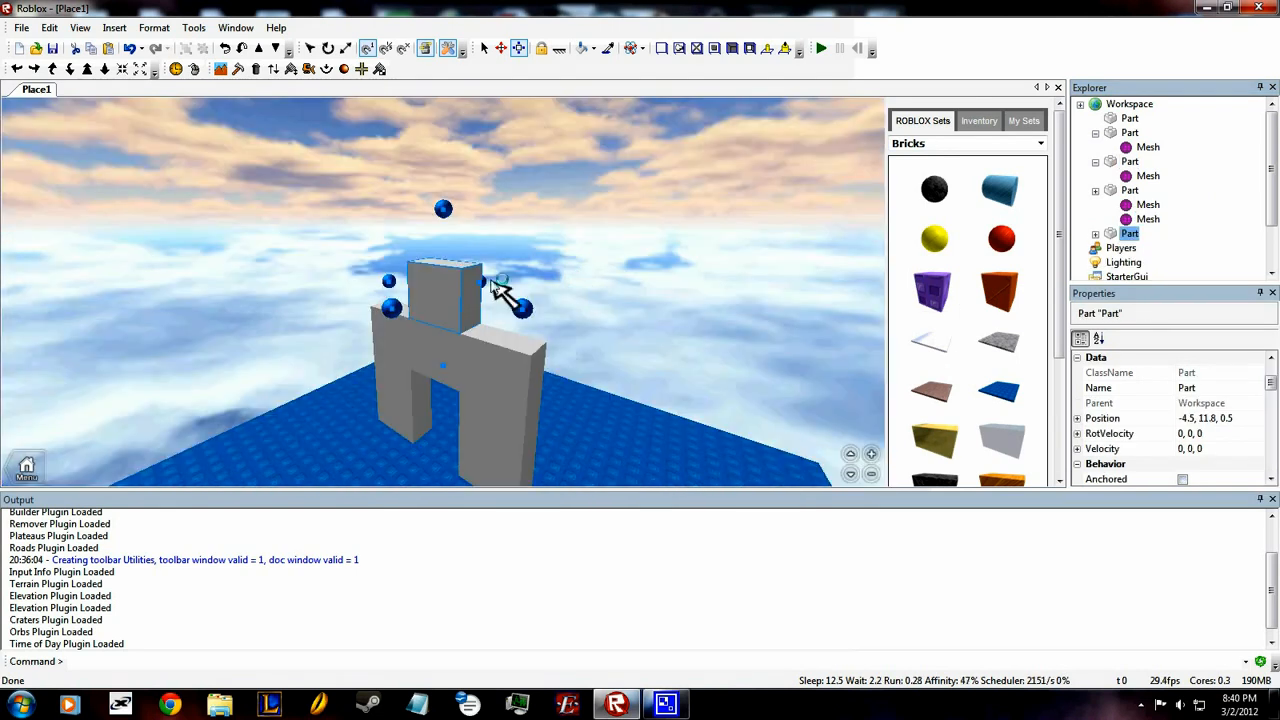
scroll(402, 392, "down", 4)
left_click_drag(466, 299, 398, 342)
scroll(411, 392, "up", 5)
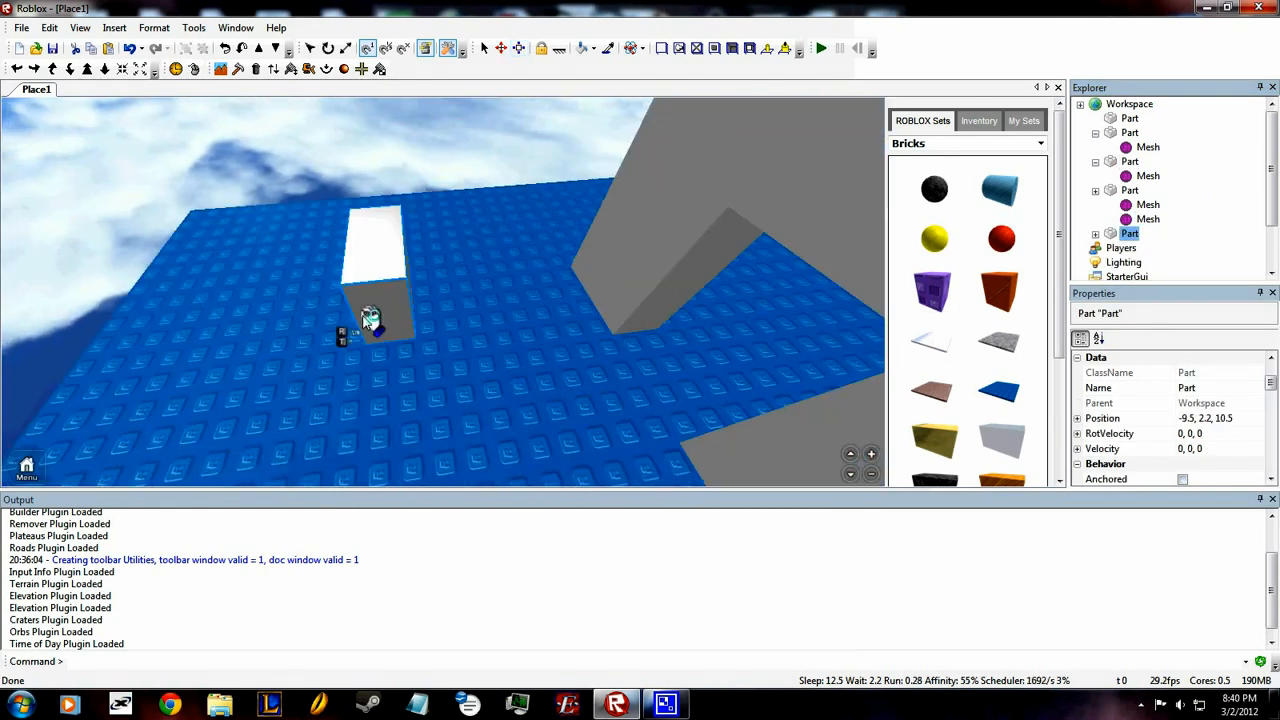
scroll(498, 320, "down", 4)
scroll(527, 322, "up", 5)
left_click_drag(529, 322, 367, 272)
left_click_drag(517, 338, 355, 280)
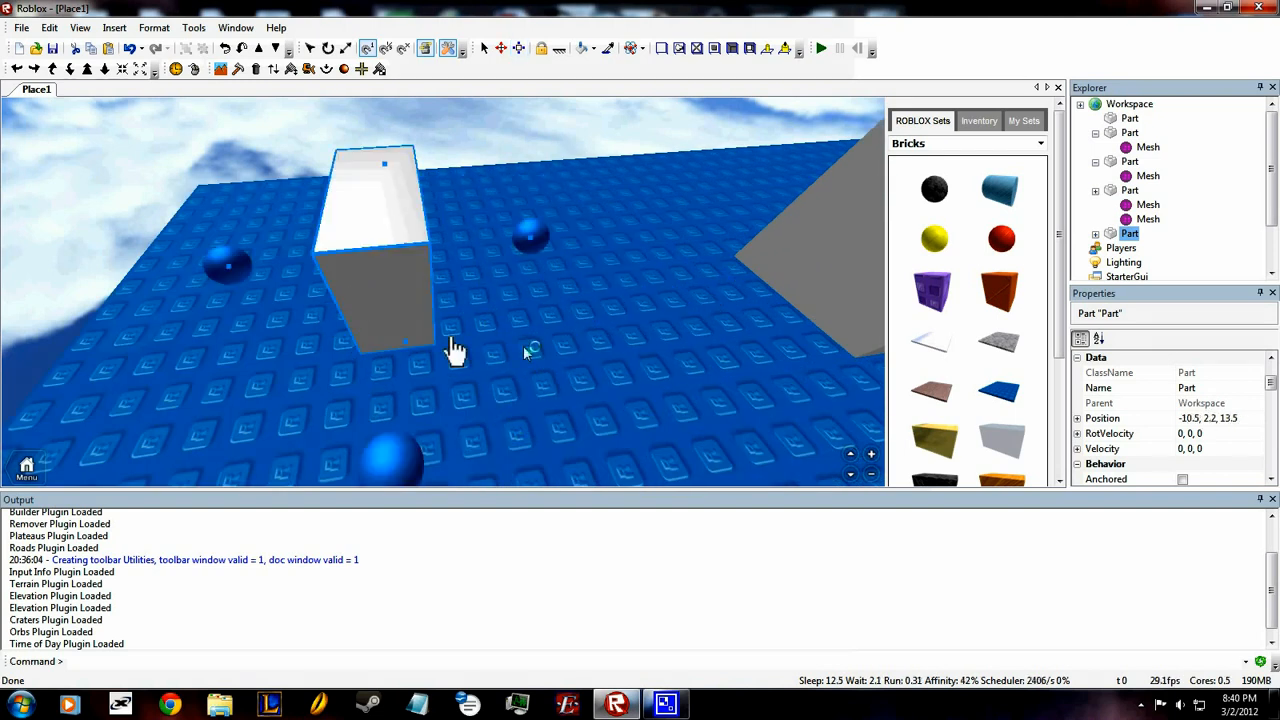
Step: Set the X scale of the BlockMesh in the separate block copy to 0.5, keeping Y and Z at 1
scroll(527, 350, "down", 4)
scroll(527, 348, "up", 5)
right_click_drag(721, 240, 580, 244)
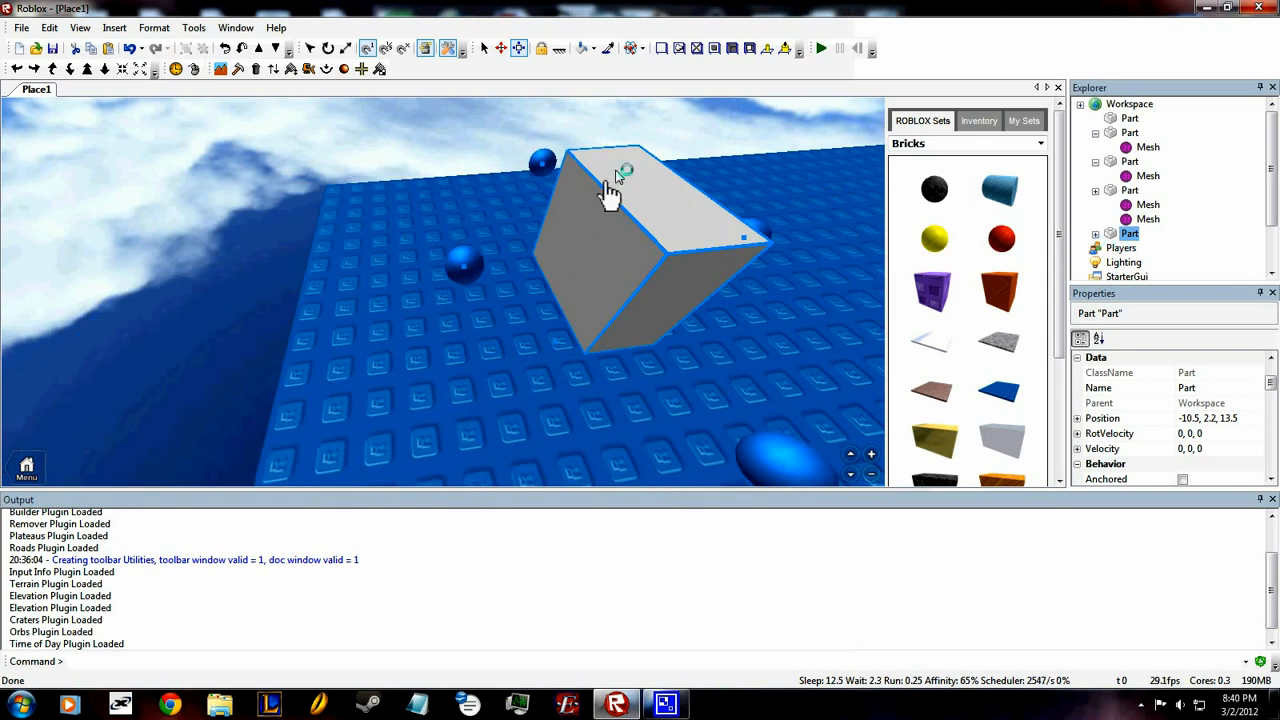
left_click(636, 144)
right_click_drag(640, 148, 709, 189)
left_click(371, 314)
left_click(1096, 234)
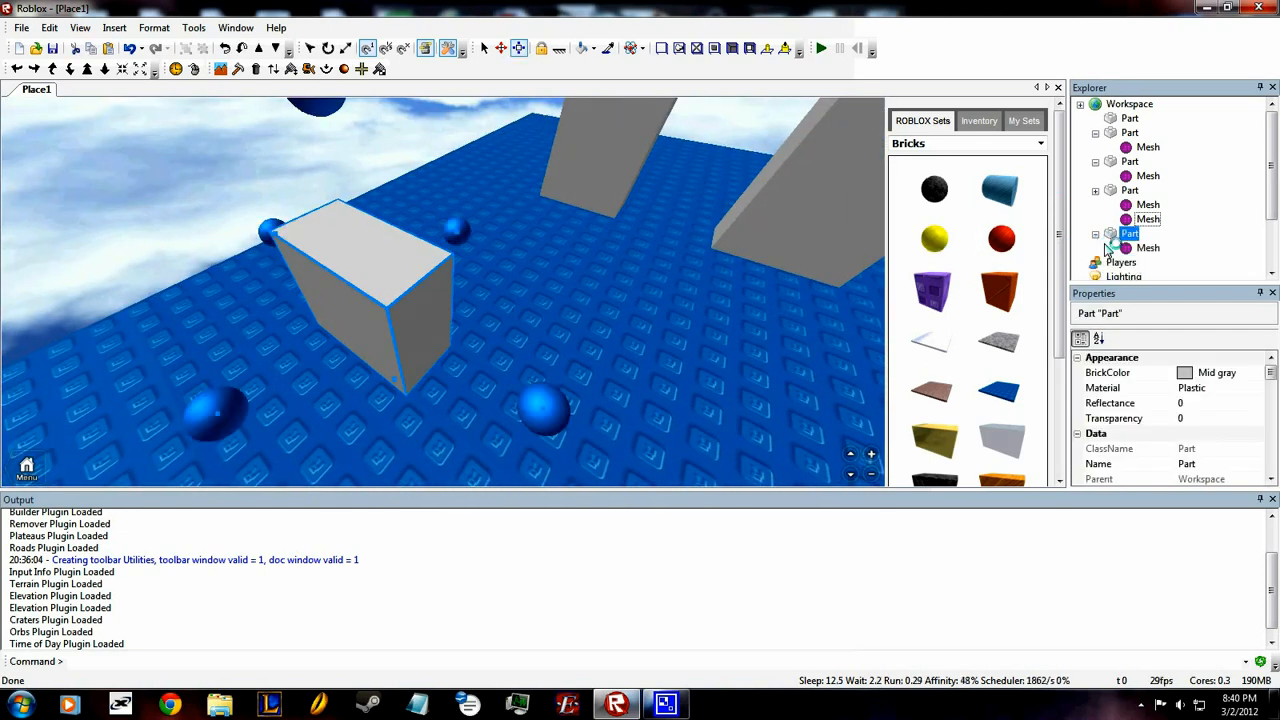
left_click(1147, 248)
left_click_drag(1275, 385, 1276, 395)
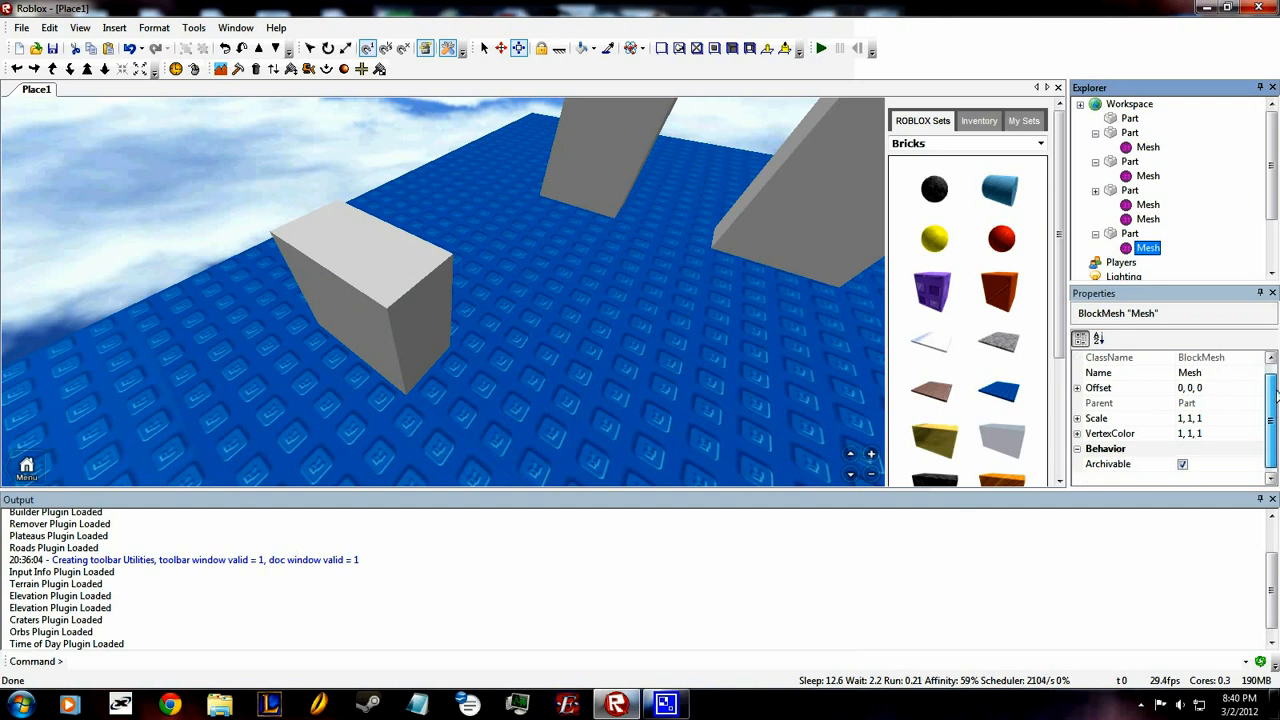
left_click(1190, 389)
left_click(1183, 433)
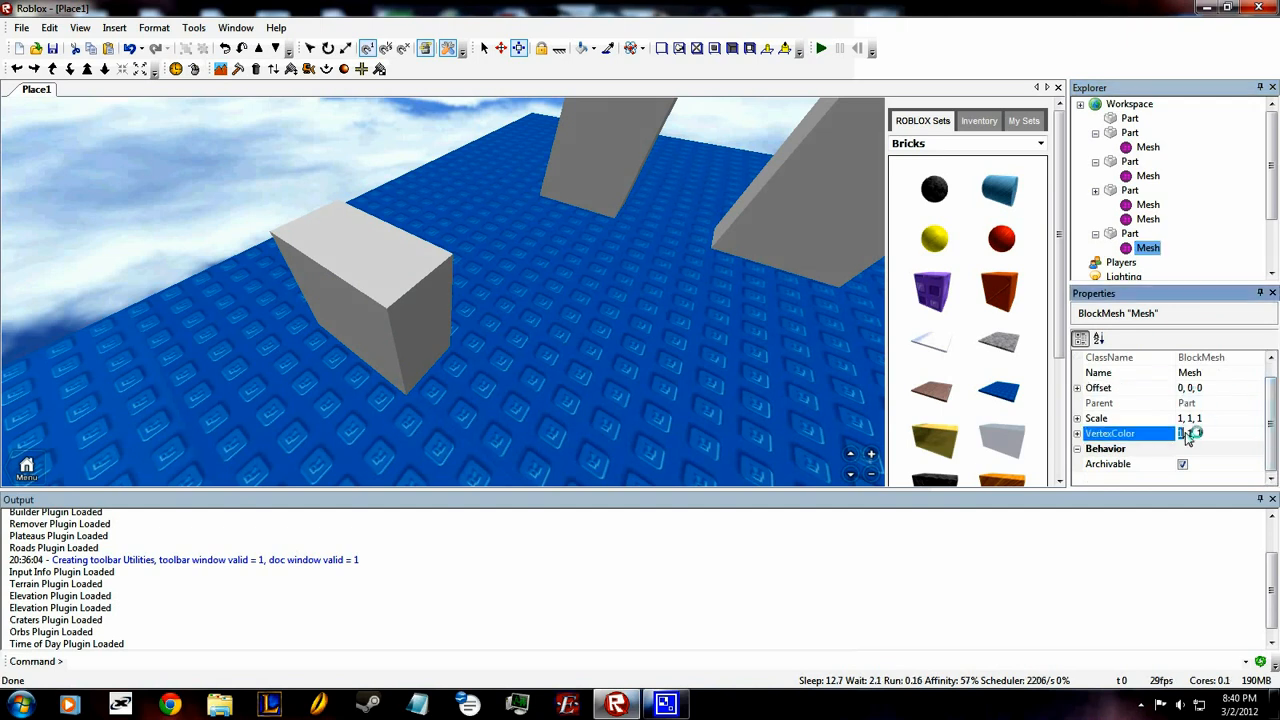
left_click(1189, 421)
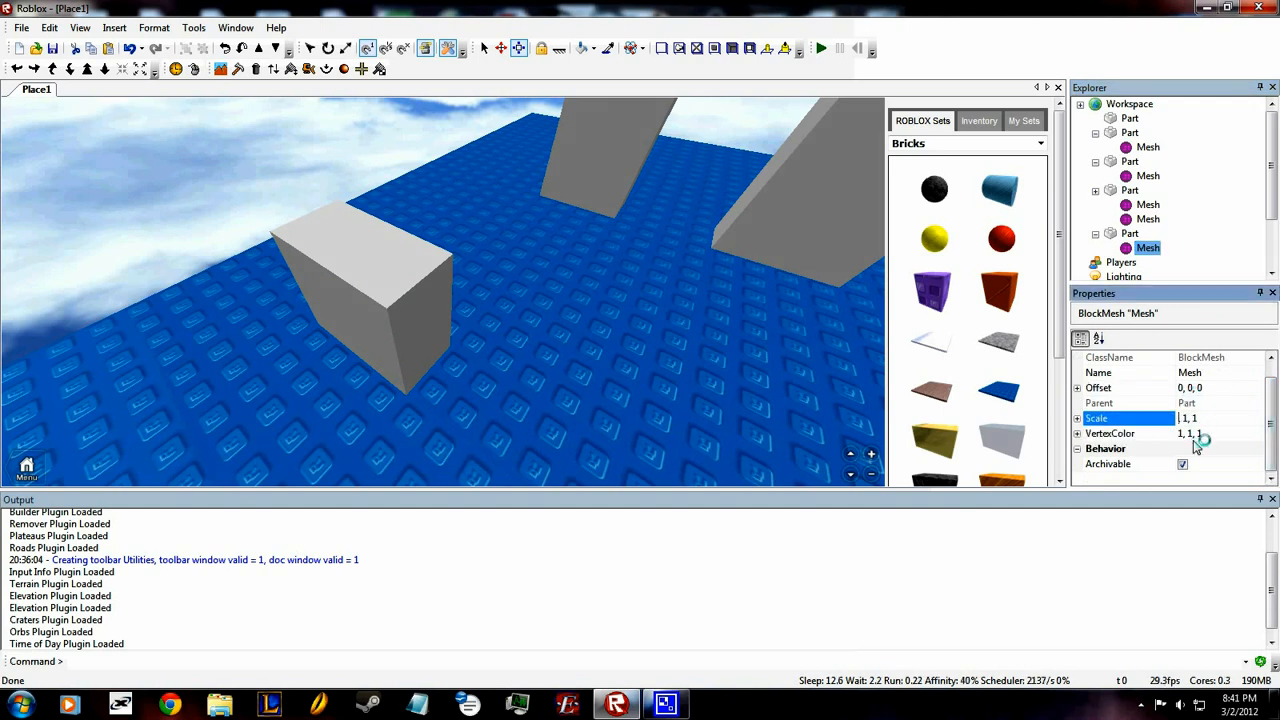
type(".5")
key("Return")
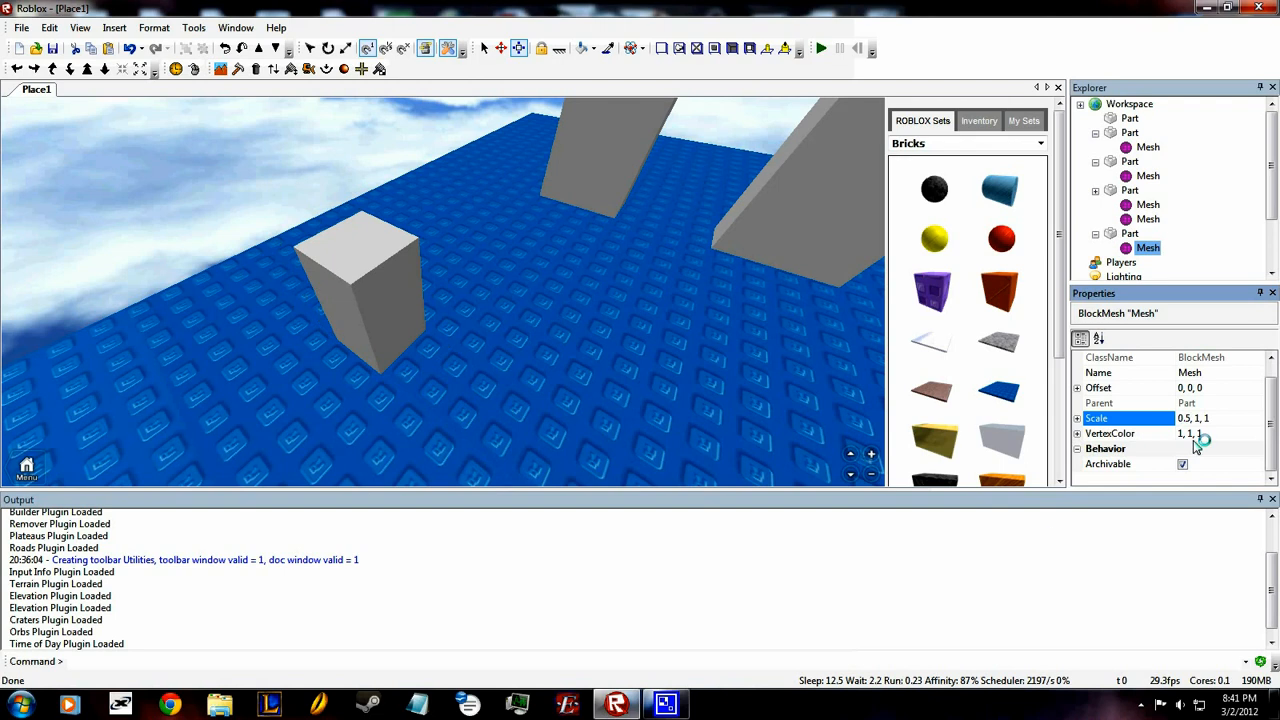
Step: Select the separate block to compare its outline with the mesh, and set the mesh's X scale to 0.2
left_click(338, 325)
right_click_drag(438, 324, 444, 323)
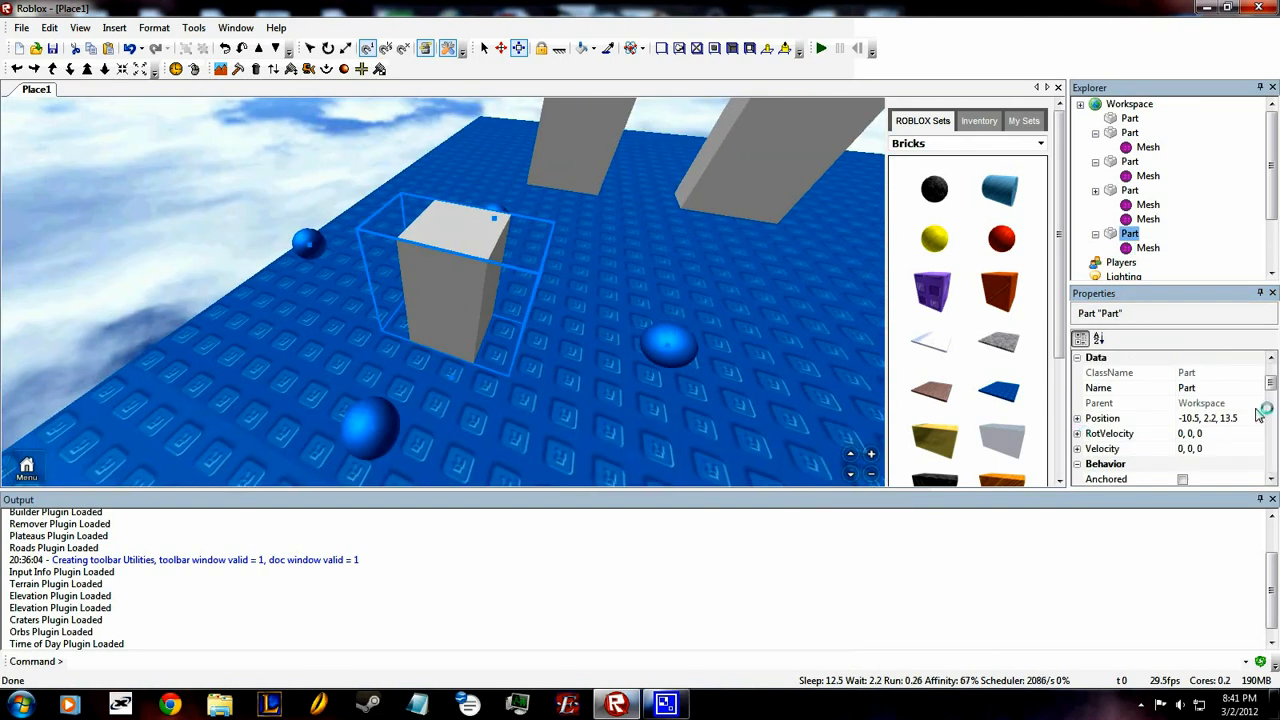
left_click(1148, 248)
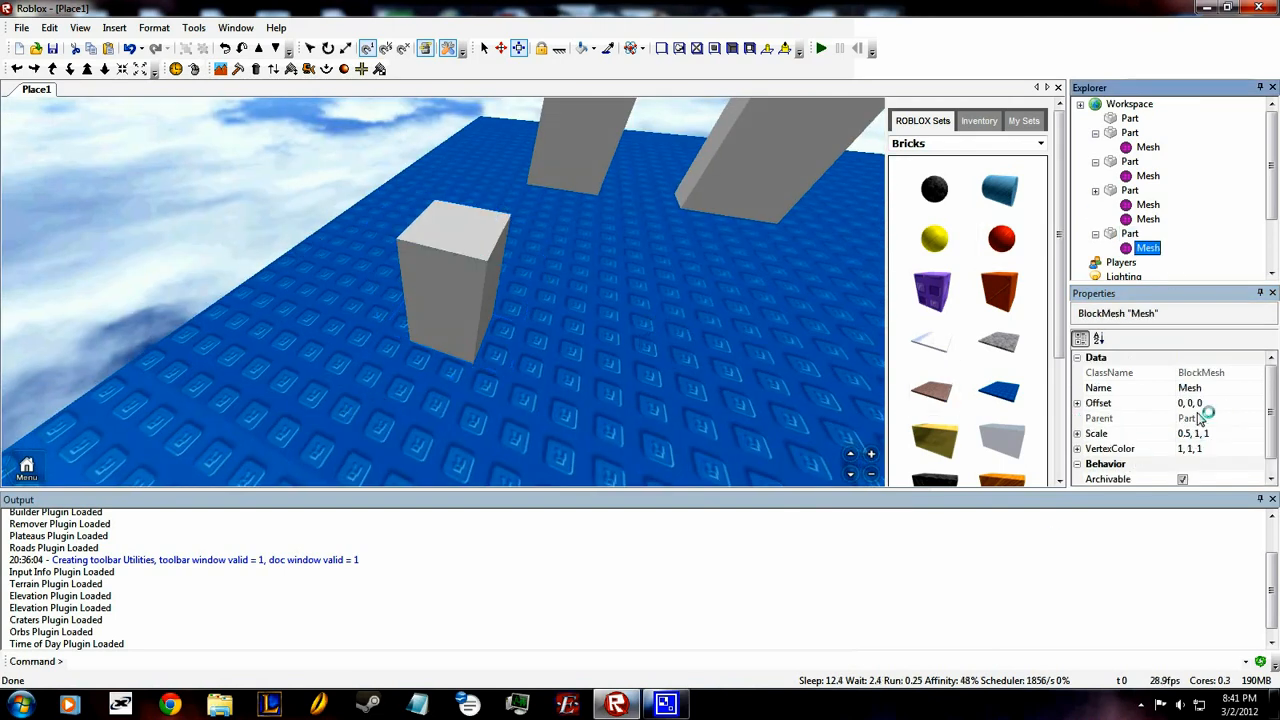
left_click(1188, 434)
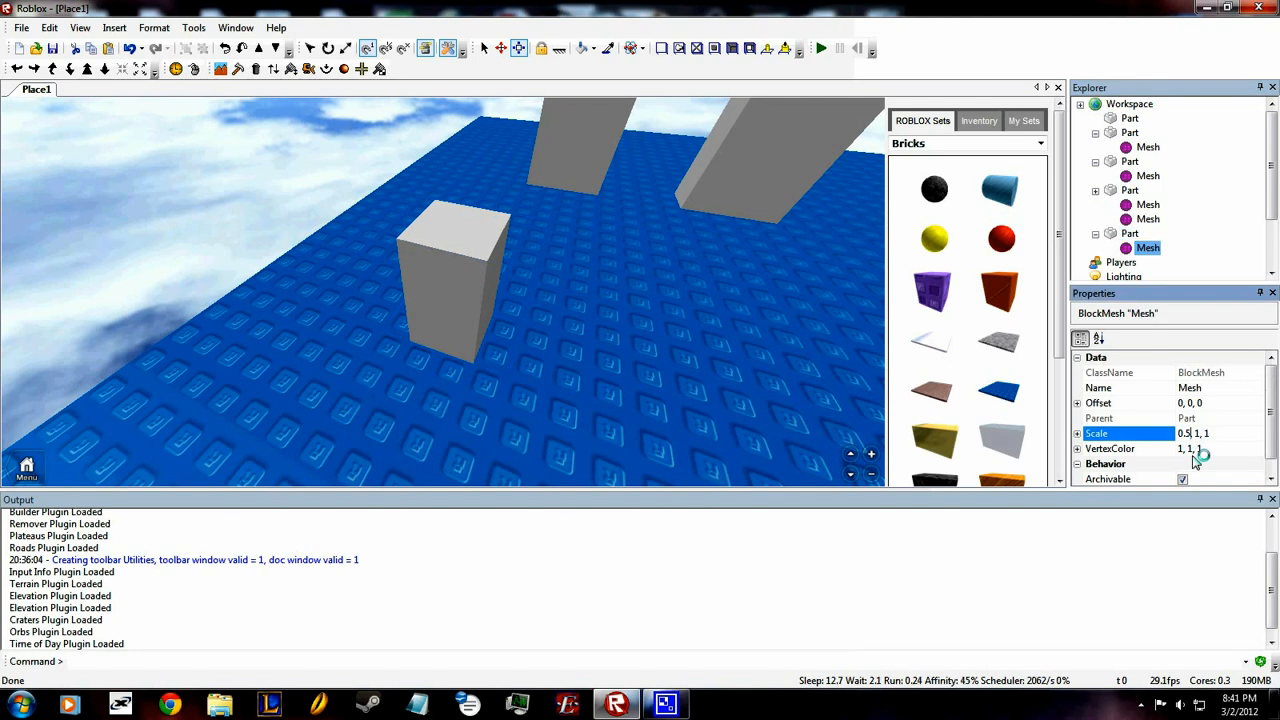
key("Return")
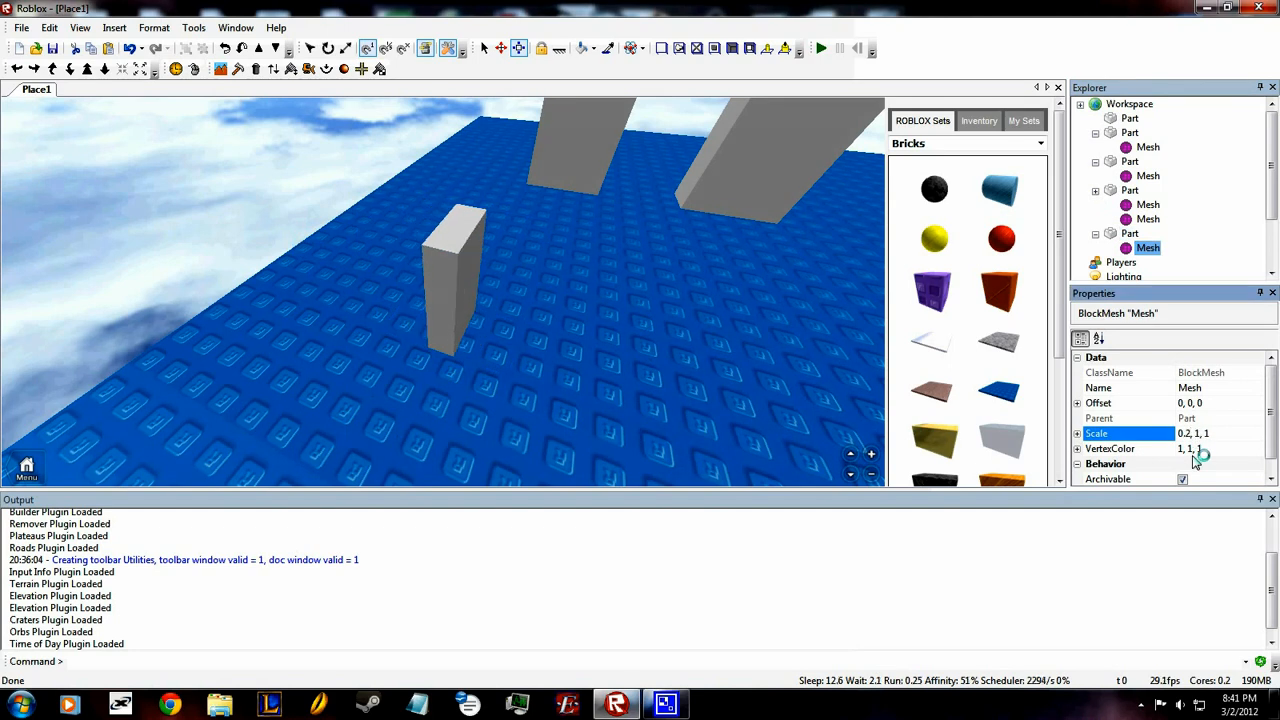
Step: Set the separate block's mesh scale to 0.1 in X and Y, and reduce its Z scale to match
left_click(1195, 424)
left_click(1196, 434)
key("BackSpace")
type("1")
key("Return")
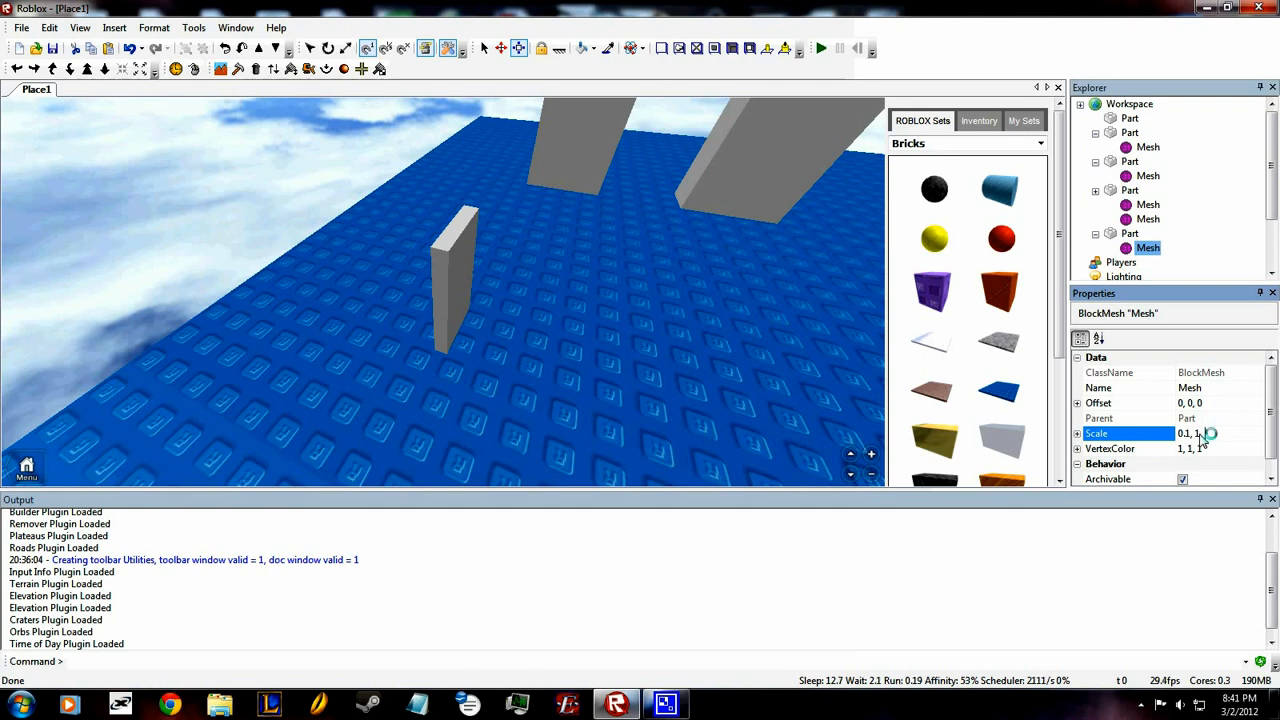
type("0.")
key("Return")
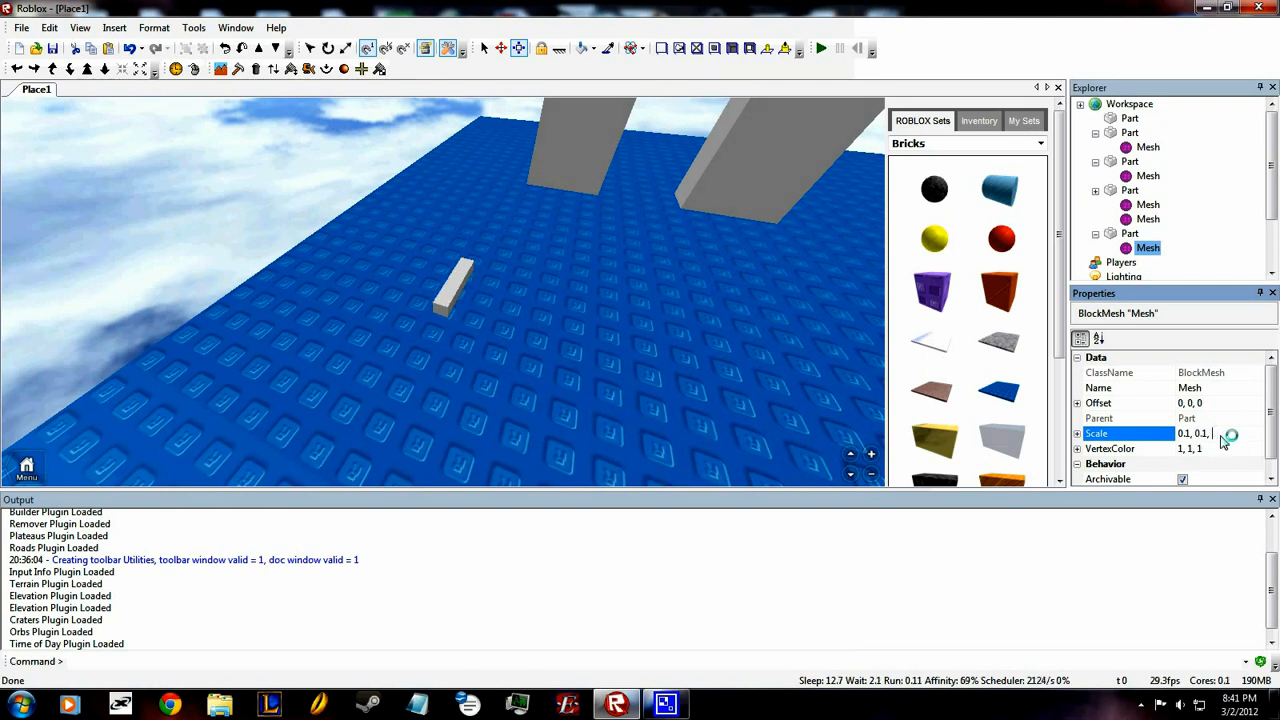
Step: Shrink the separate block's part in width, height and depth, and check the tiny mesh inside its selection outline
left_click(456, 287)
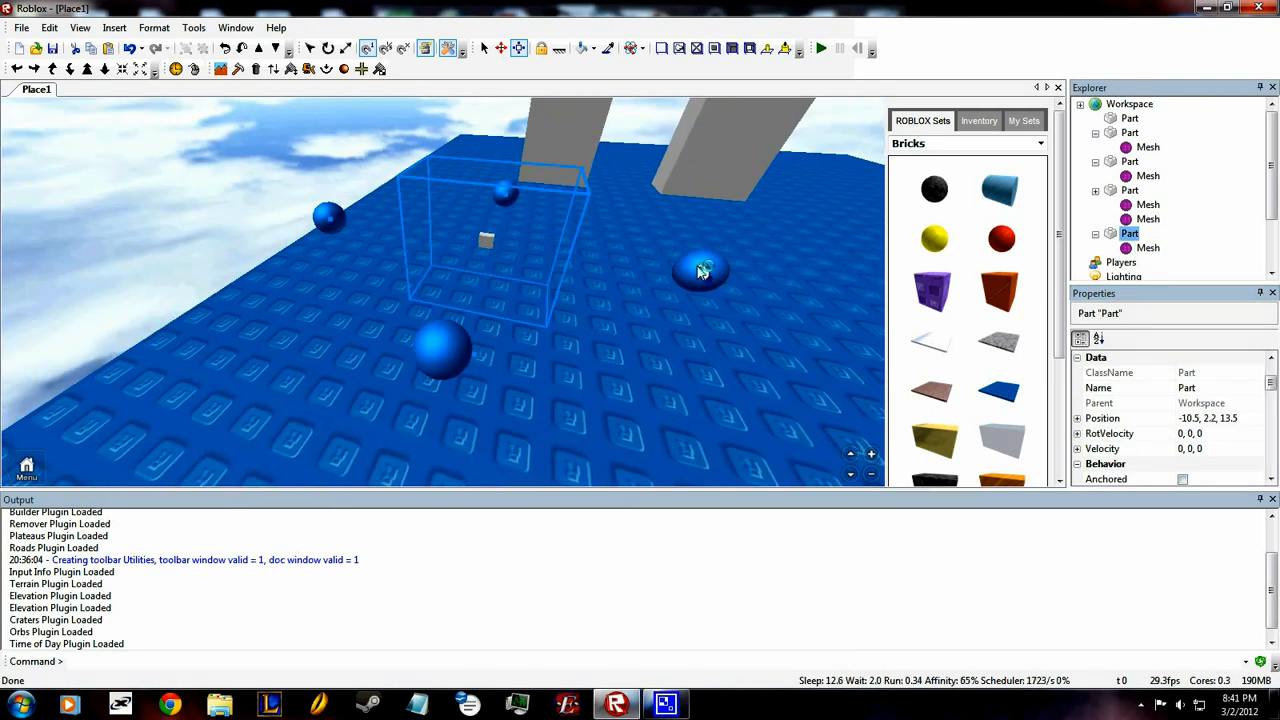
left_click_drag(641, 262, 459, 259)
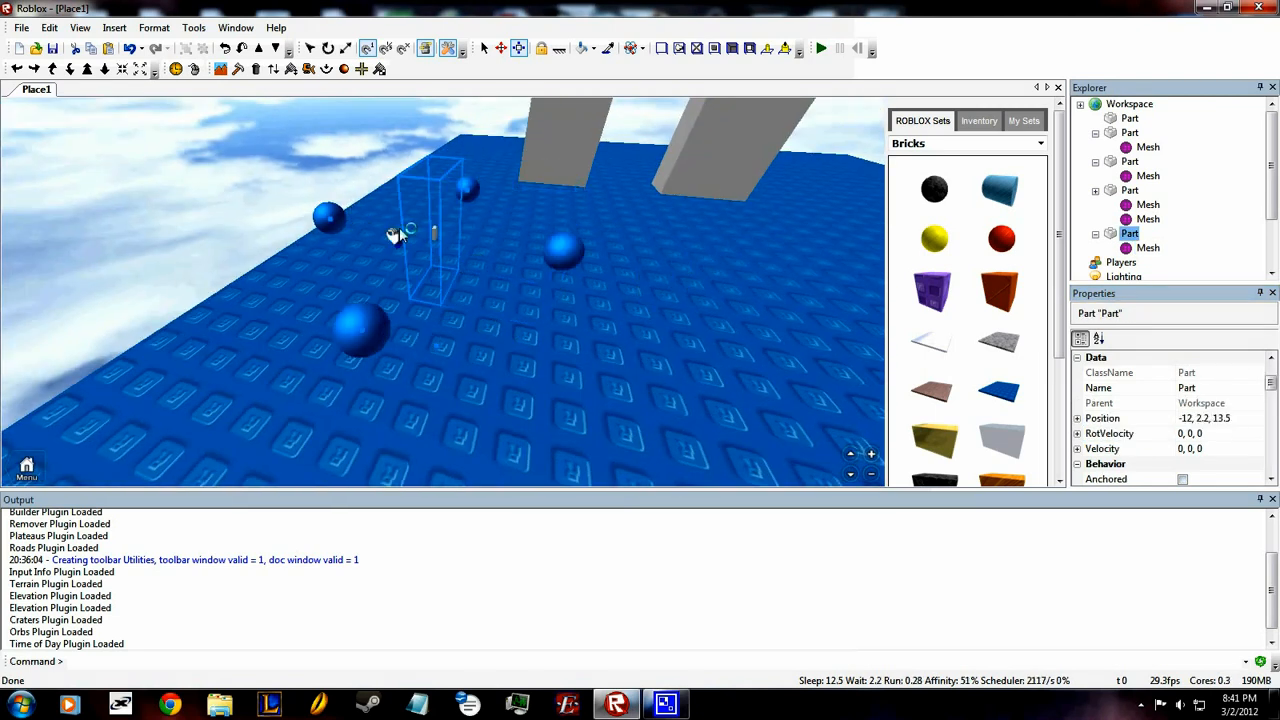
right_click_drag(425, 292, 220, 320)
left_click_drag(218, 312, 429, 300)
scroll(397, 238, "down", 3)
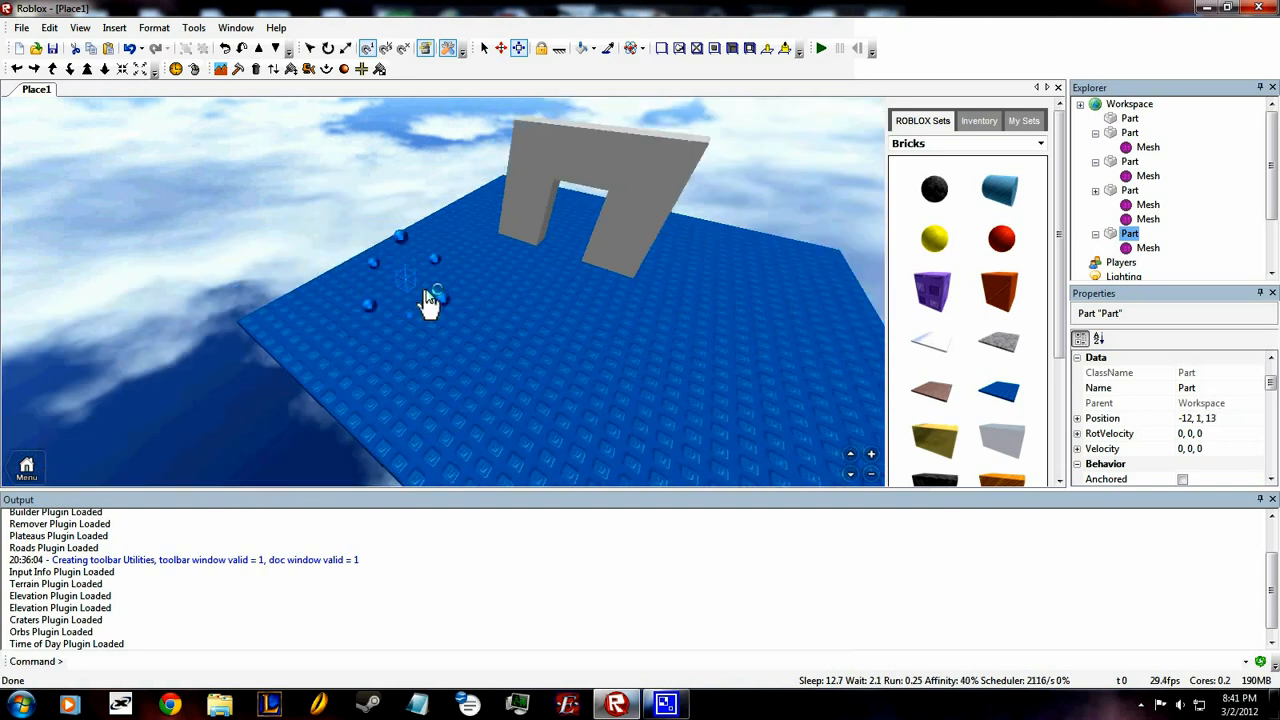
scroll(431, 300, "up", 4)
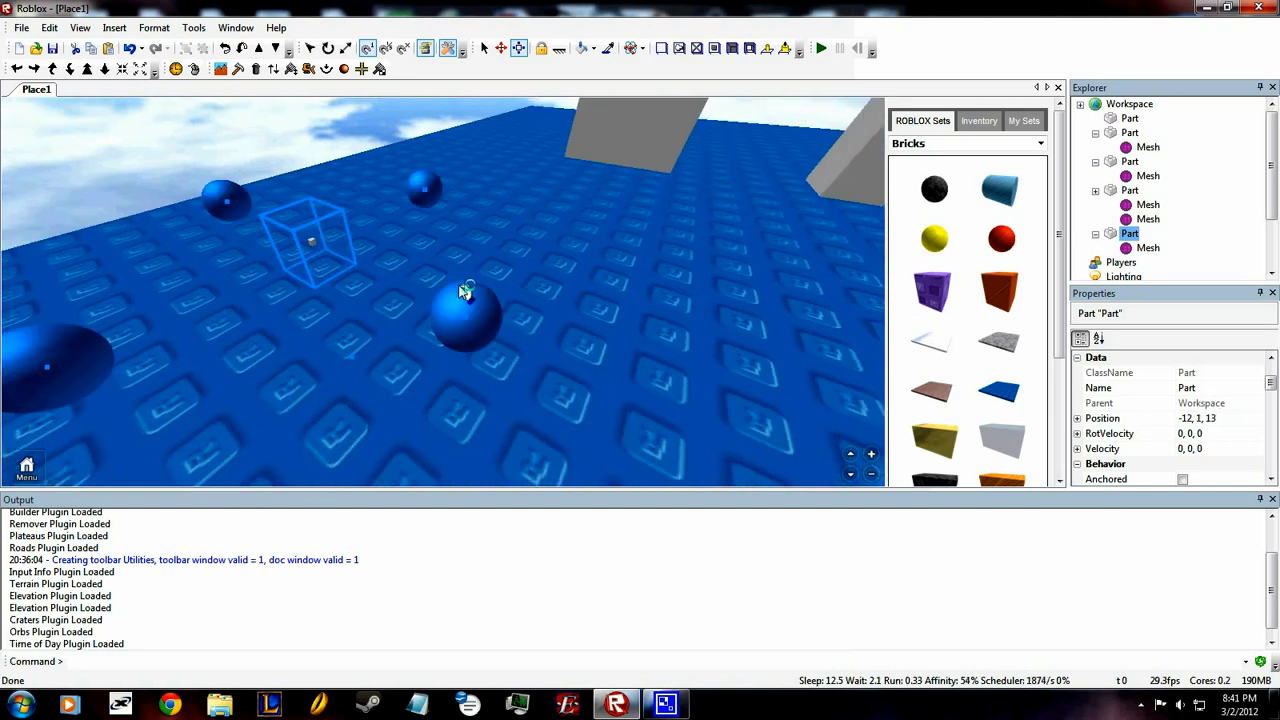
scroll(463, 292, "up", 5)
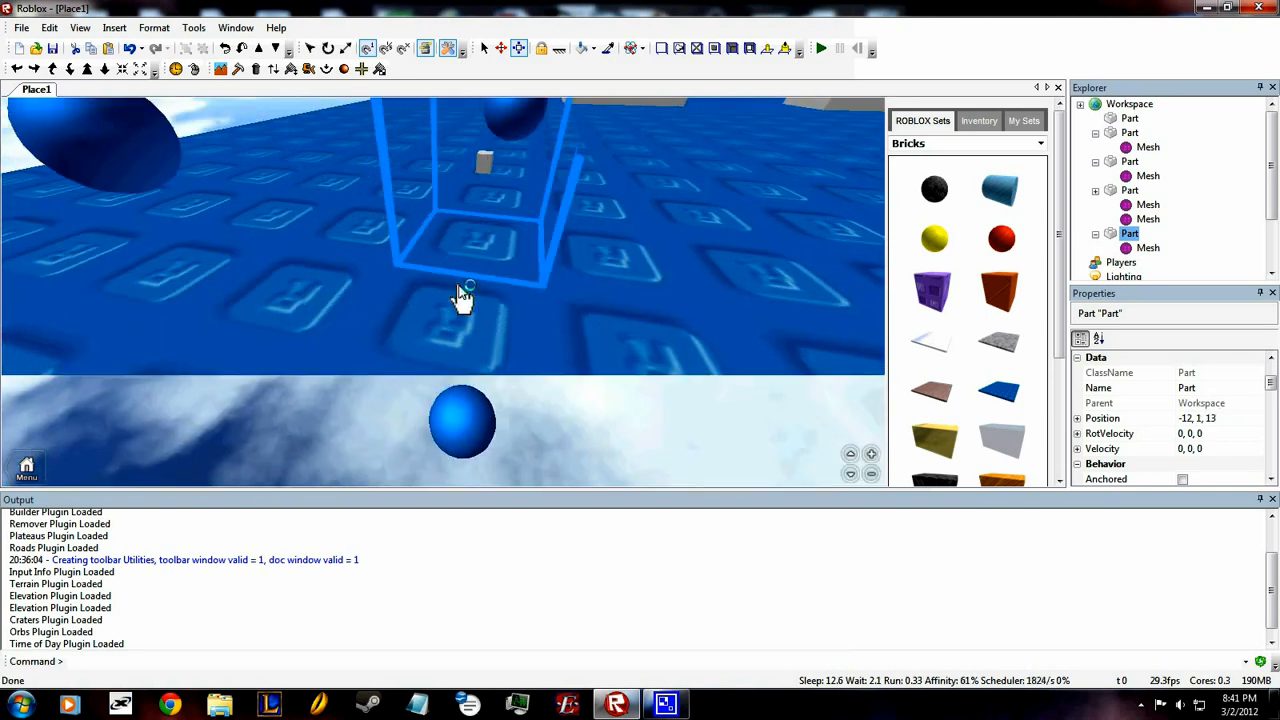
left_click(180, 135)
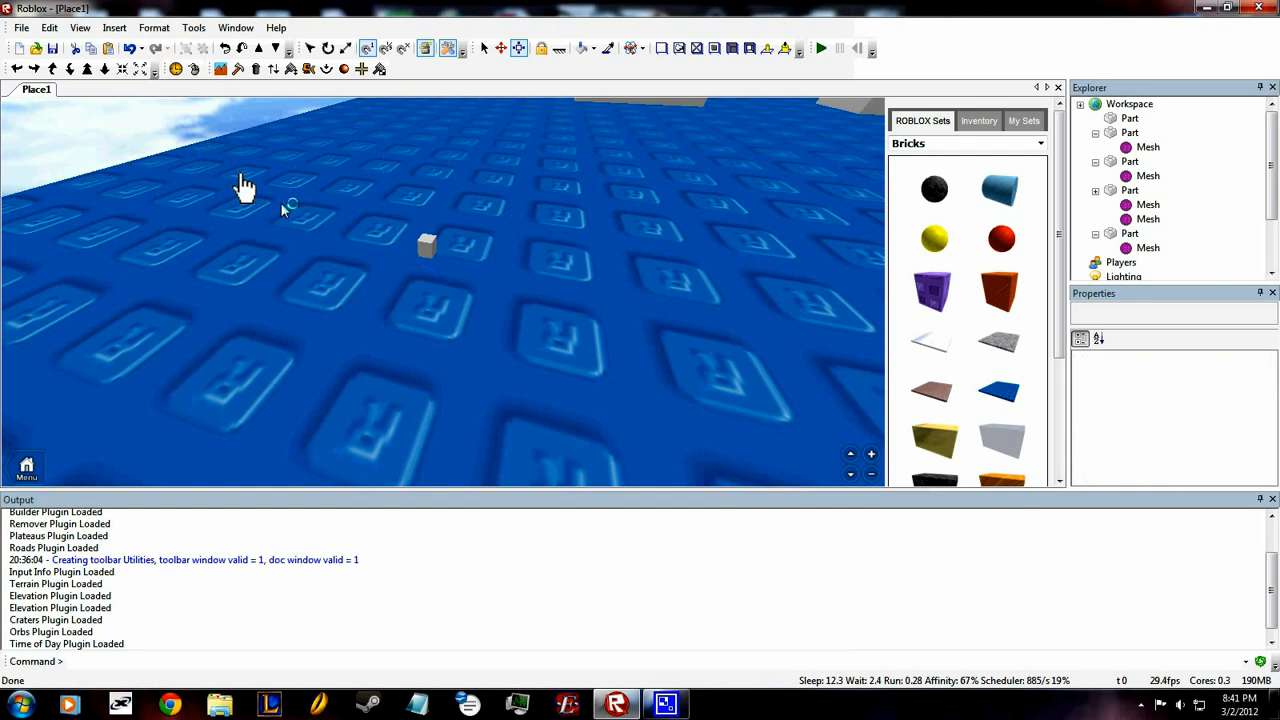
left_click(450, 262)
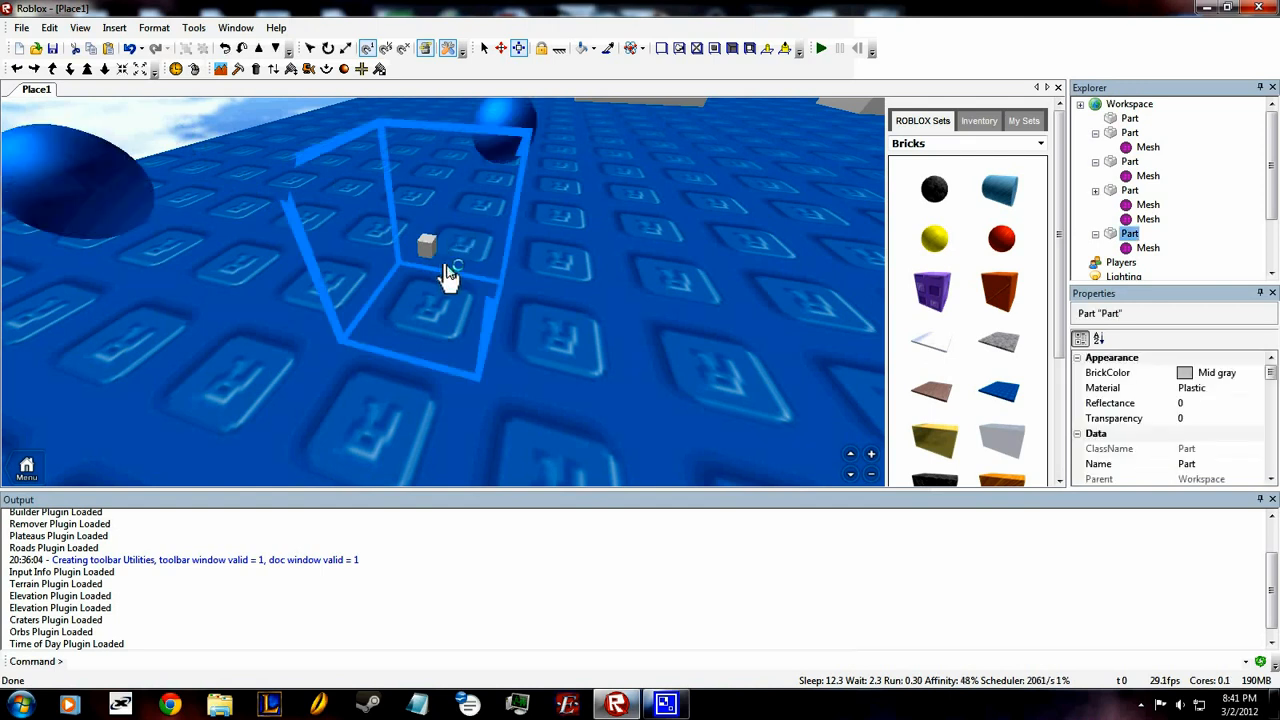
Step: Stretch the small block into a long bar across the baseplate and inspect the thin mesh inside its outline
scroll(443, 271, "down", 3)
scroll(629, 325, "down", 10)
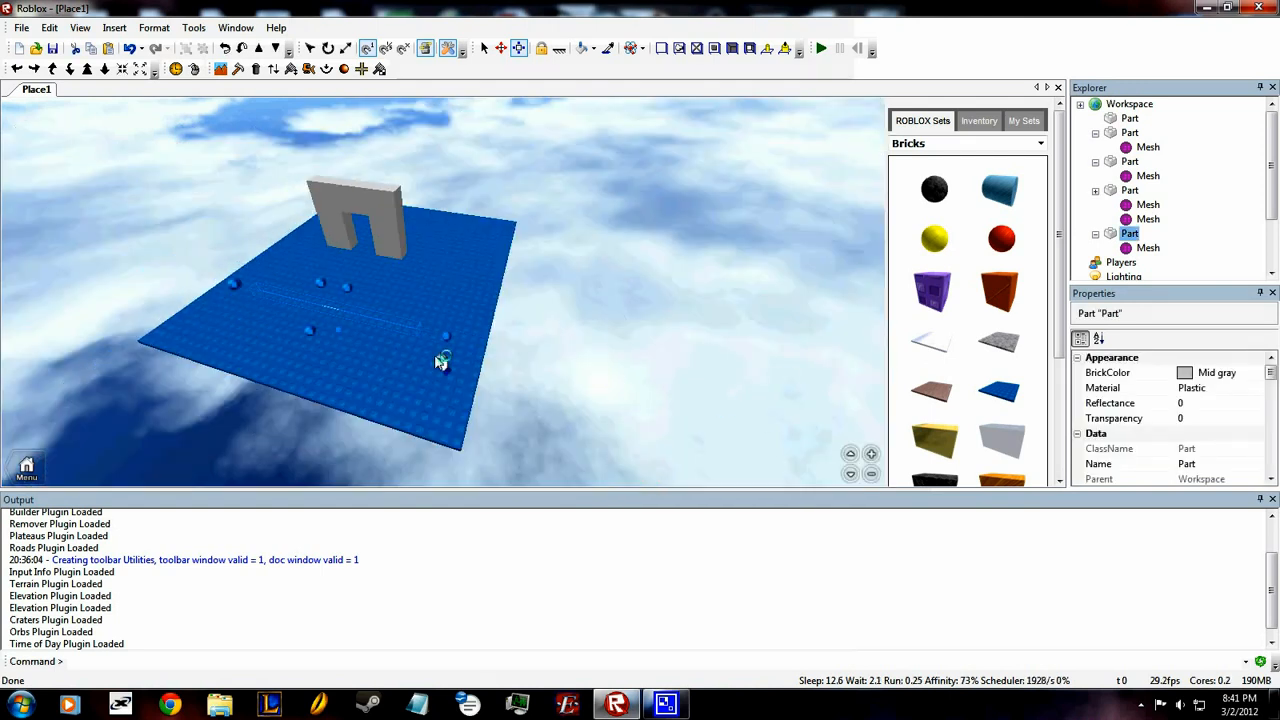
scroll(476, 354, "up", 10)
right_click_drag(421, 325, 743, 366)
scroll(521, 318, "up", 3)
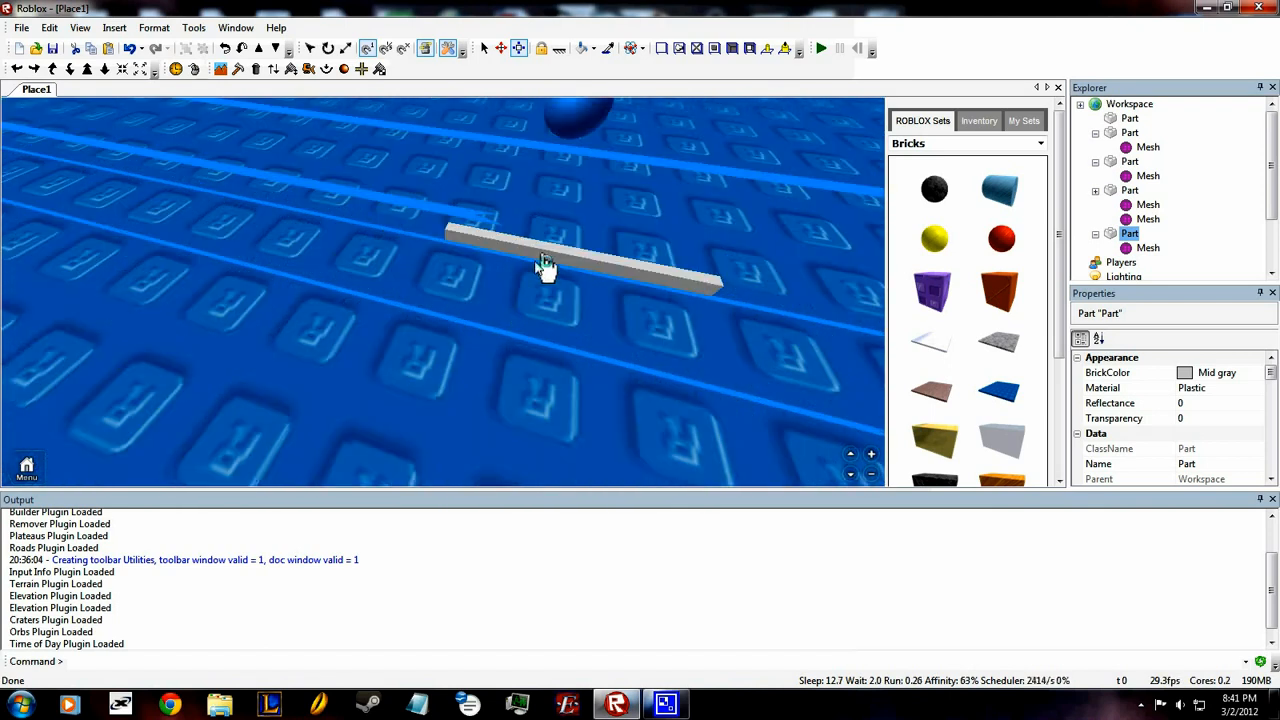
scroll(540, 270, "down", 8)
right_click_drag(535, 272, 536, 274)
scroll(535, 272, "up", 4)
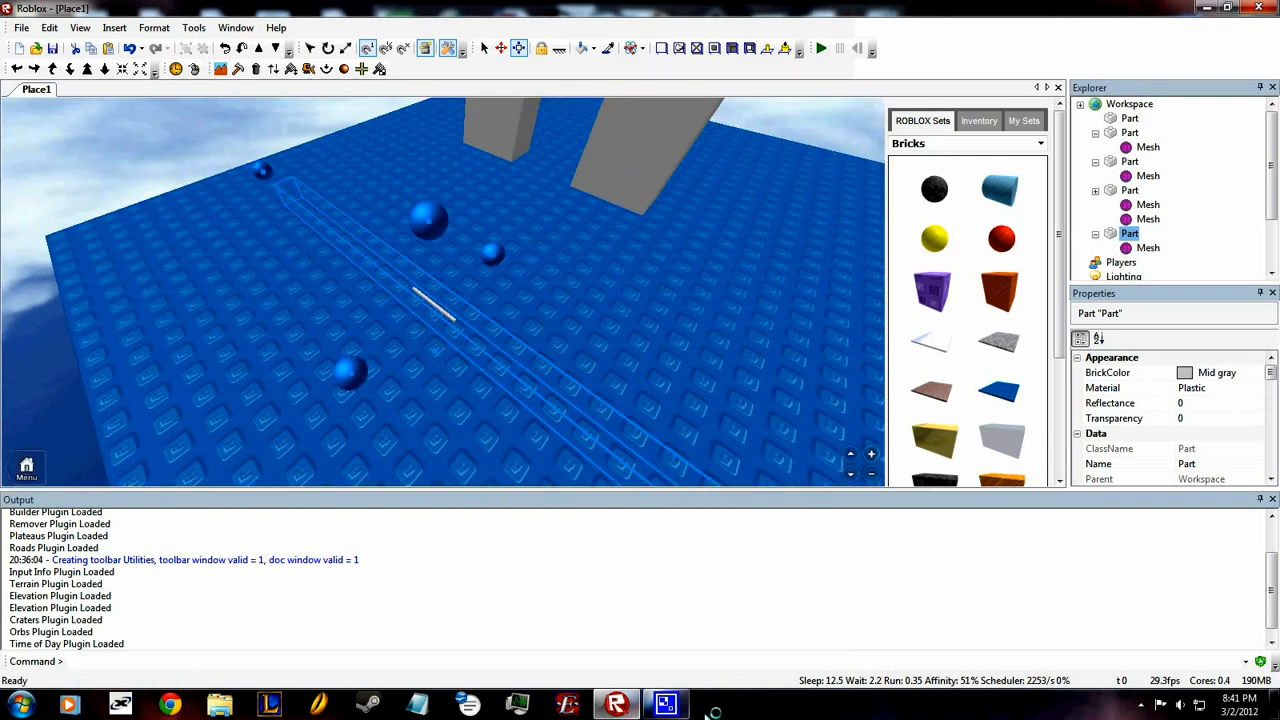